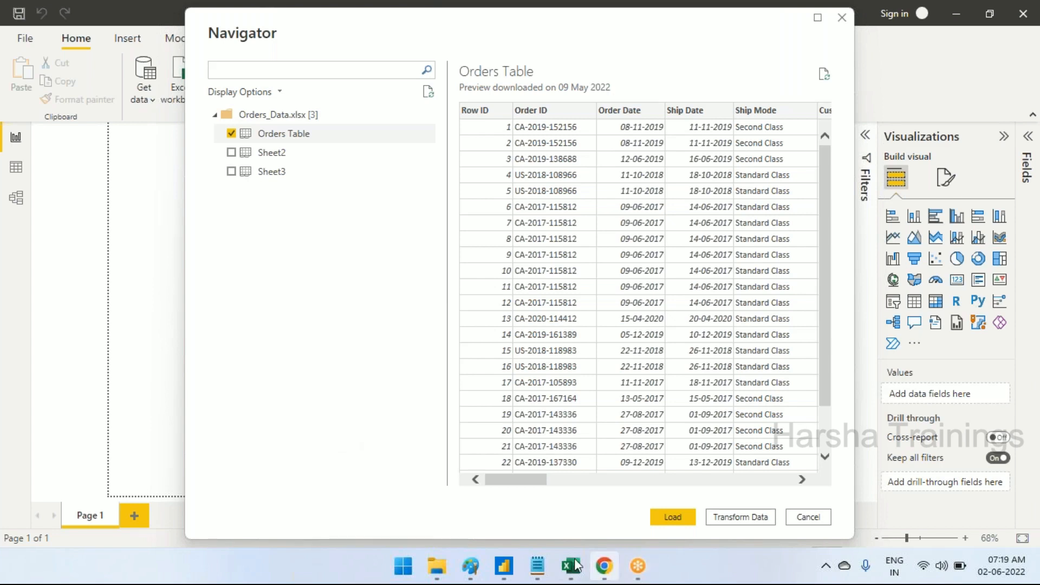
Review the Traditional BI and Self Service BI comparison in the Paint diagram and the Day-1 Notepad notes
{"action": "left_click", "coordinate": [461, 568]}
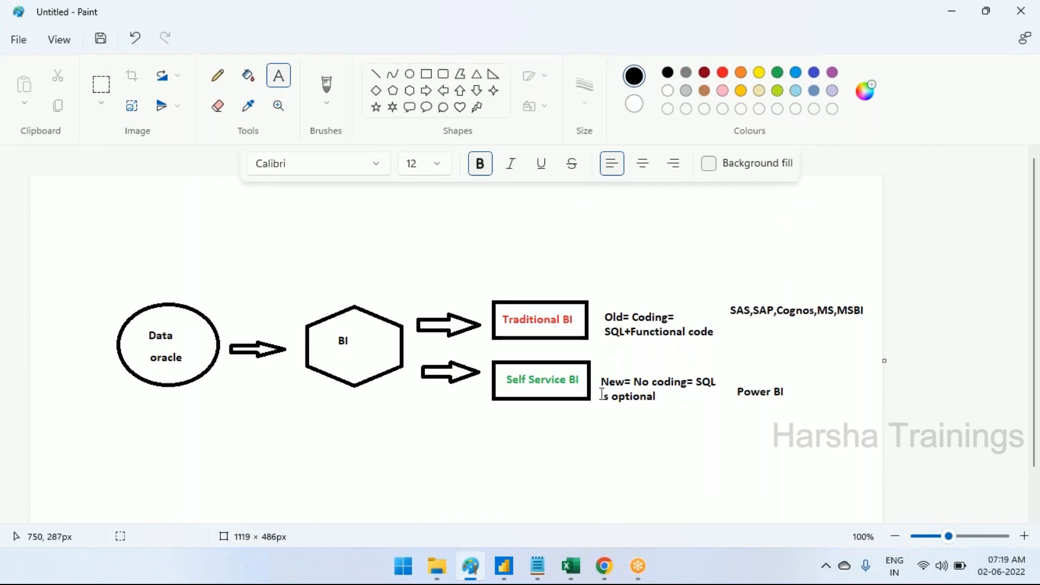
{"action": "left_click", "coordinate": [504, 566]}
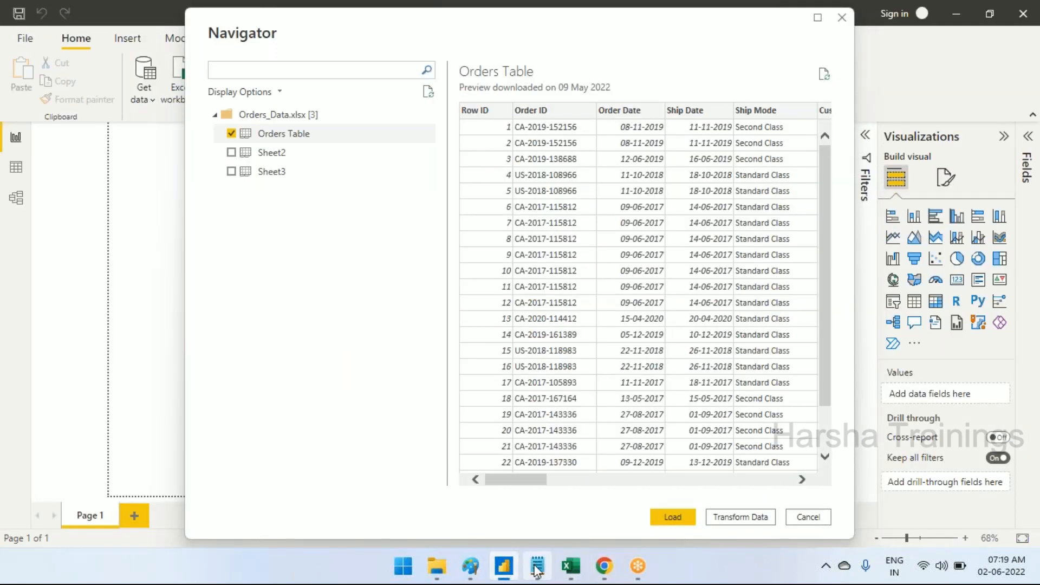
{"action": "left_click", "coordinate": [536, 567]}
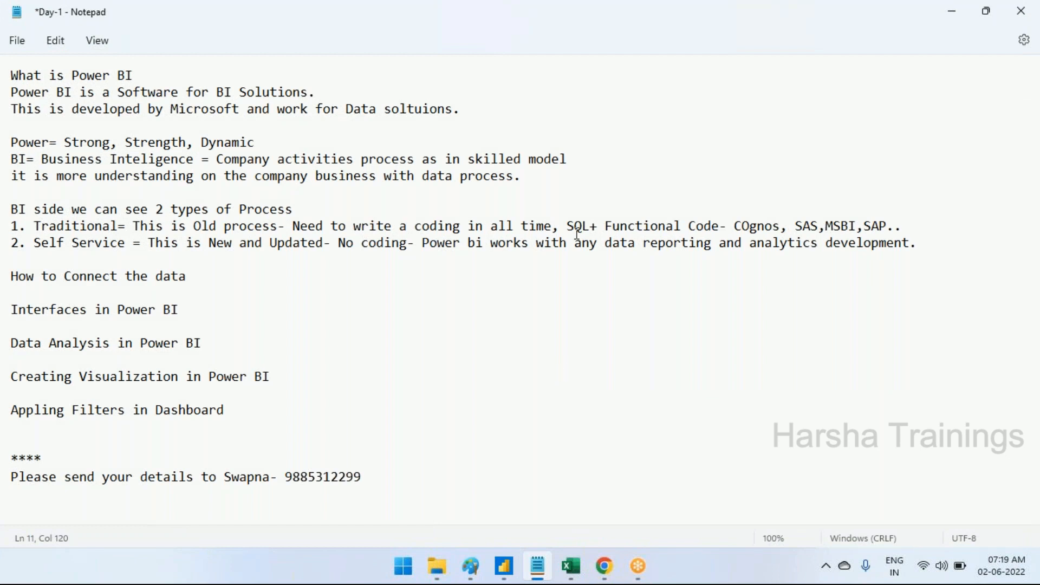
{"action": "left_click", "coordinate": [734, 25]}
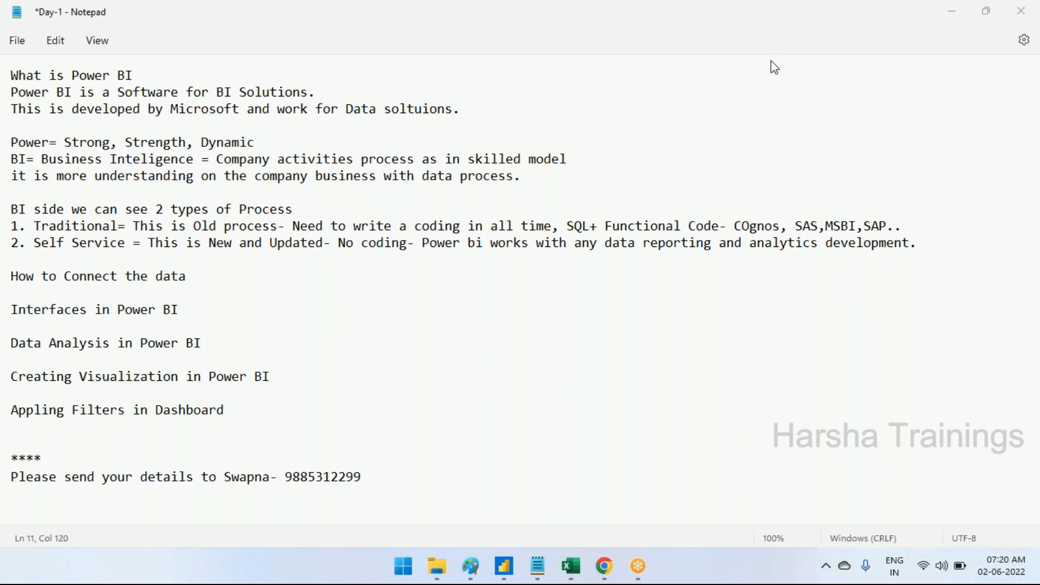
{"action": "left_click", "coordinate": [403, 239]}
{"action": "left_click", "coordinate": [938, 238]}
{"action": "left_click", "coordinate": [236, 272]}
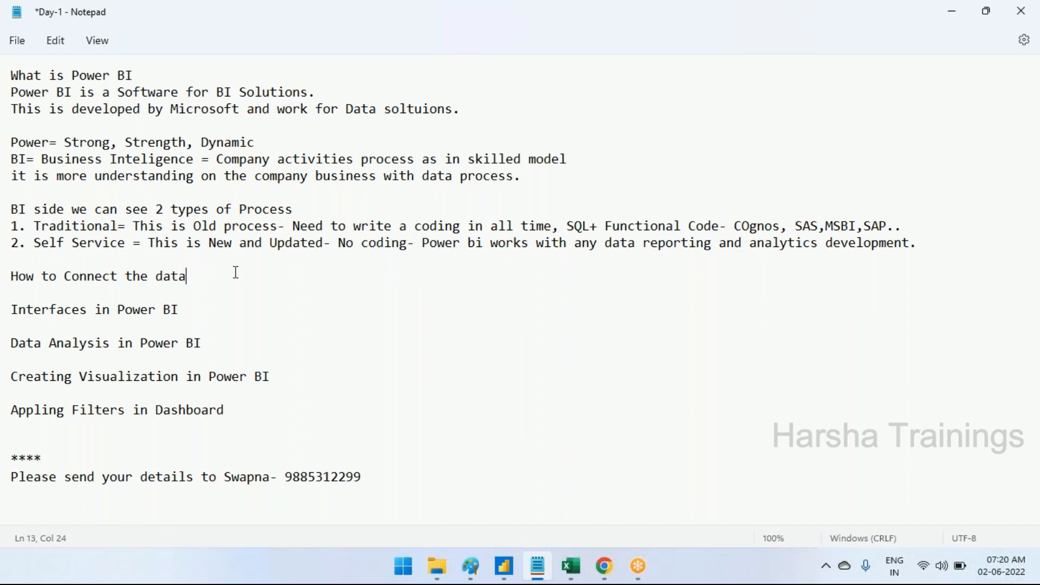
Switch to Power BI Desktop and cancel the open import of the Orders_Data workbook
{"action": "left_click", "coordinate": [504, 567]}
{"action": "left_click", "coordinate": [805, 517]}
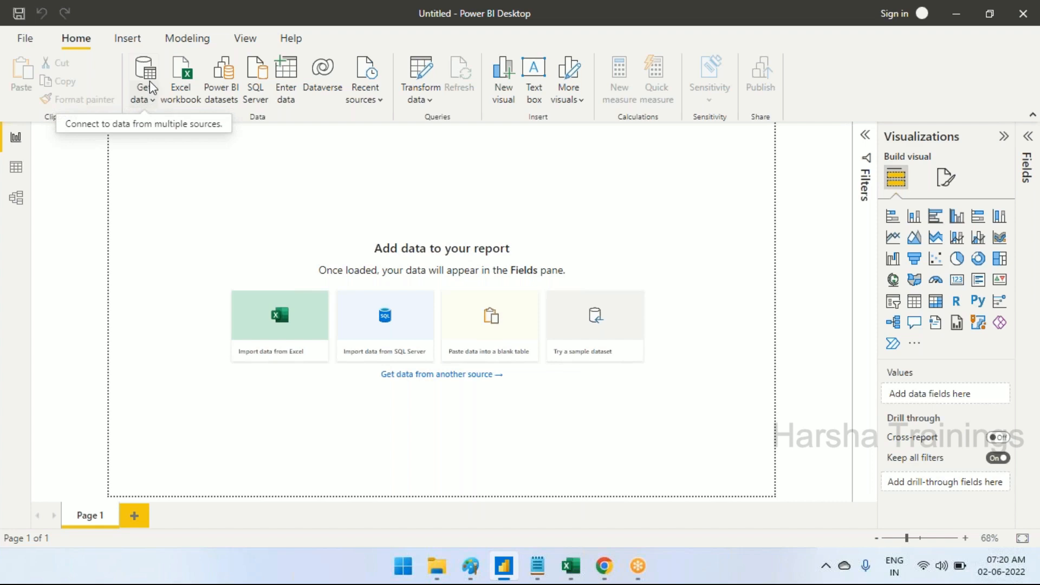
Review the "How to Connect the data" topic in the Notepad notes and return to the empty Power BI report
{"action": "left_click", "coordinate": [537, 566]}
{"action": "left_click_drag", "start_coordinate": [218, 282], "coordinate": [9, 260]}
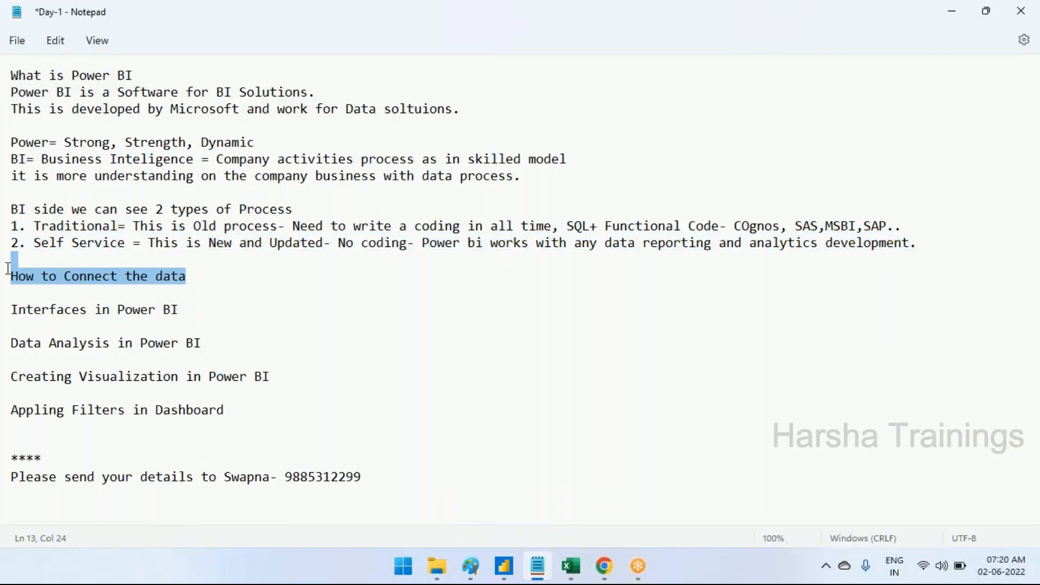
{"action": "left_click", "coordinate": [163, 282]}
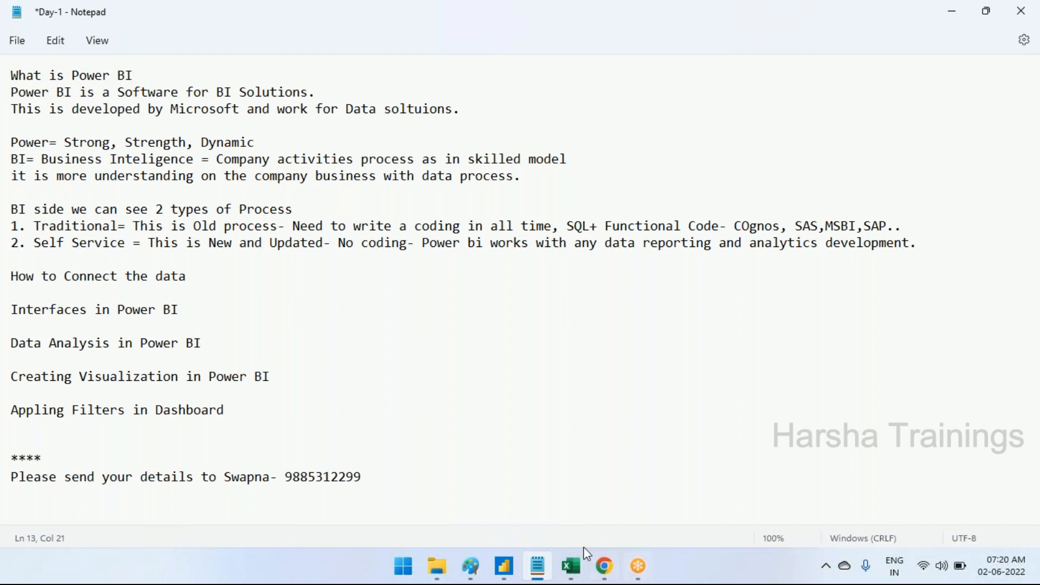
{"action": "left_click", "coordinate": [504, 567]}
{"action": "left_click", "coordinate": [539, 567]}
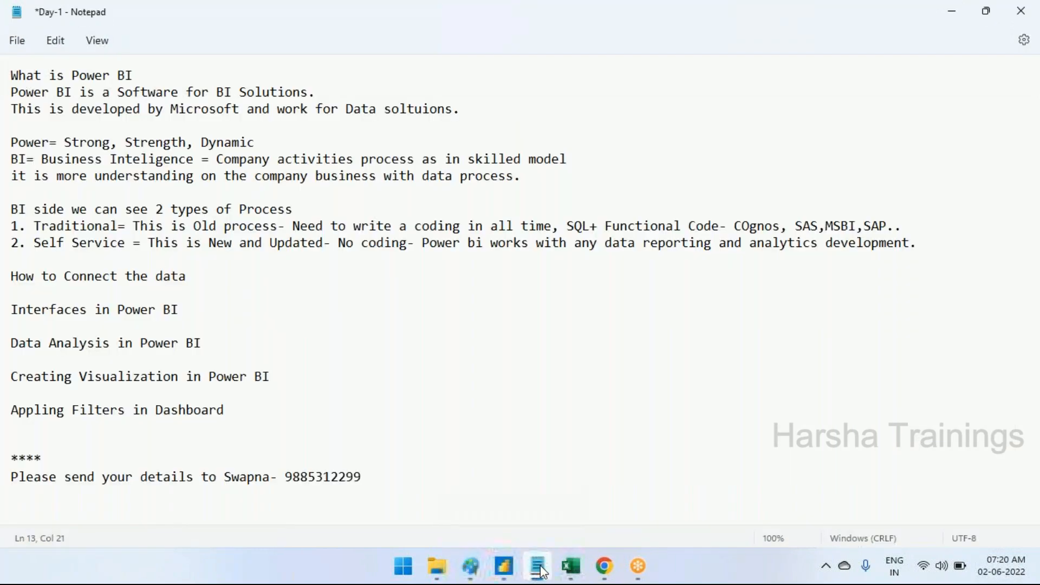
{"action": "left_click", "coordinate": [504, 567]}
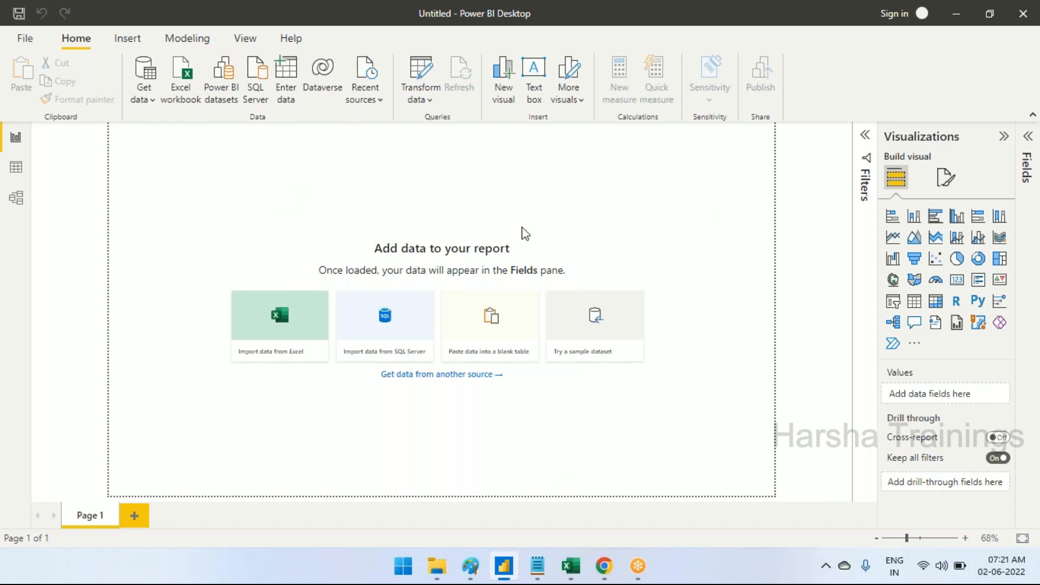
Switch to Excel and examine the Orders Table sheet's records and columns, including Order ID, Order Date, Ship Date and Customer ID
{"action": "left_click", "coordinate": [571, 566]}
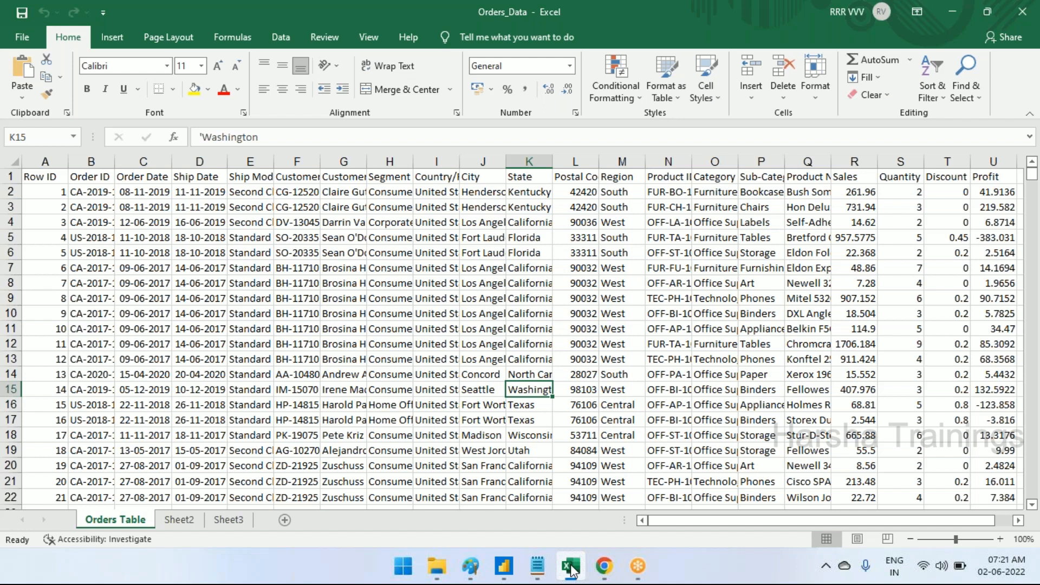
{"action": "left_click", "coordinate": [572, 567]}
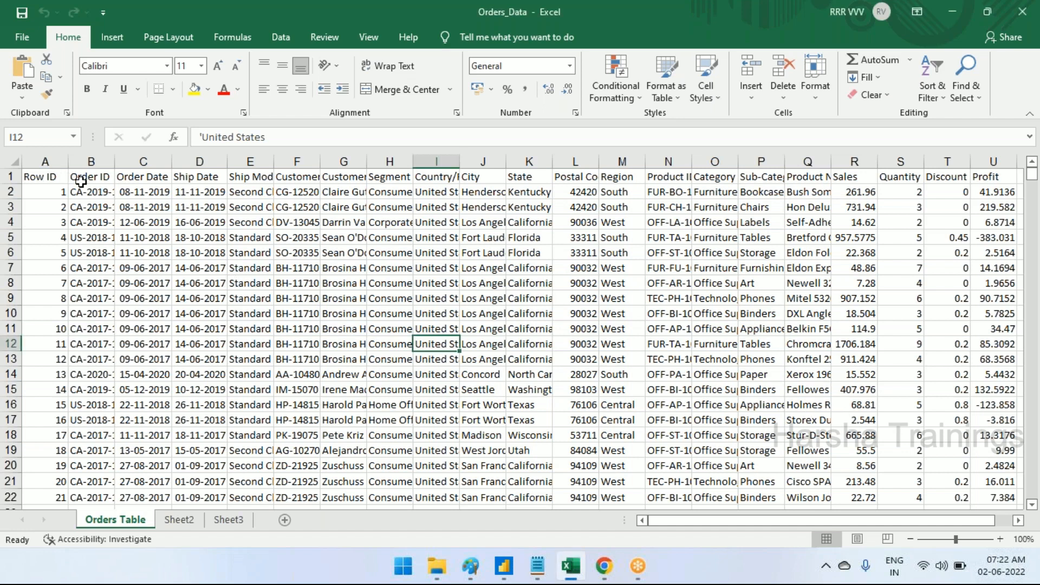
{"action": "left_click", "coordinate": [73, 181]}
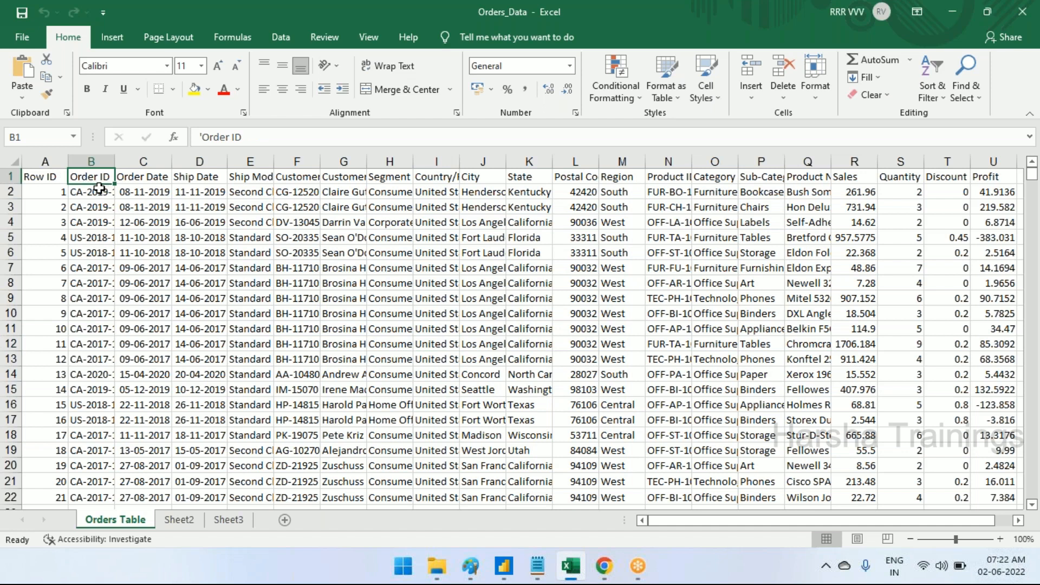
{"action": "left_click", "coordinate": [131, 178]}
{"action": "left_click_drag", "start_coordinate": [89, 192], "coordinate": [91, 238]}
{"action": "left_click", "coordinate": [237, 241]}
{"action": "scroll", "coordinate": [238, 242], "scroll_direction": "down", "scroll_amount": 3}
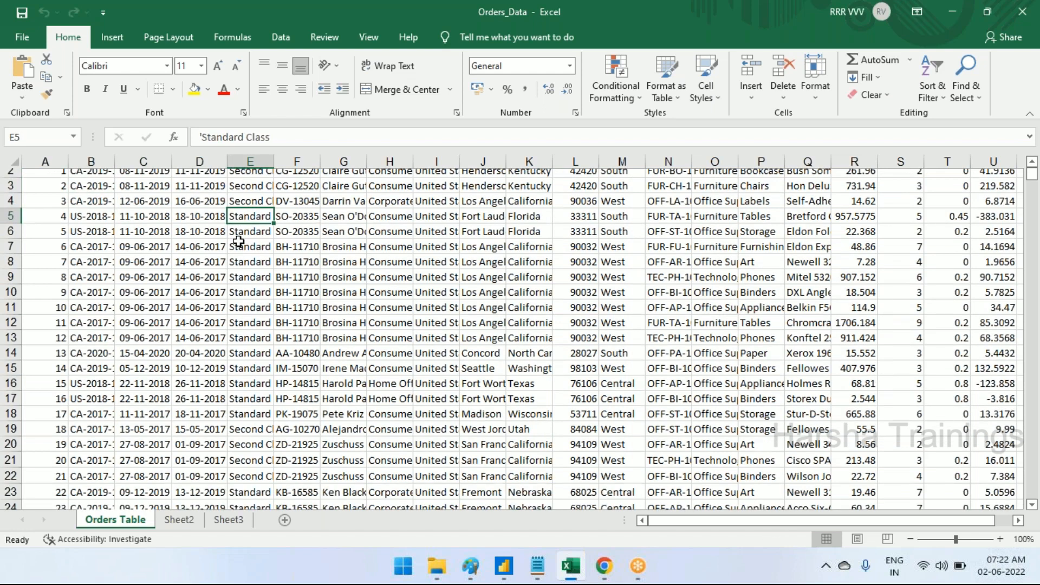
{"action": "scroll", "coordinate": [239, 242], "scroll_direction": "up", "scroll_amount": 3}
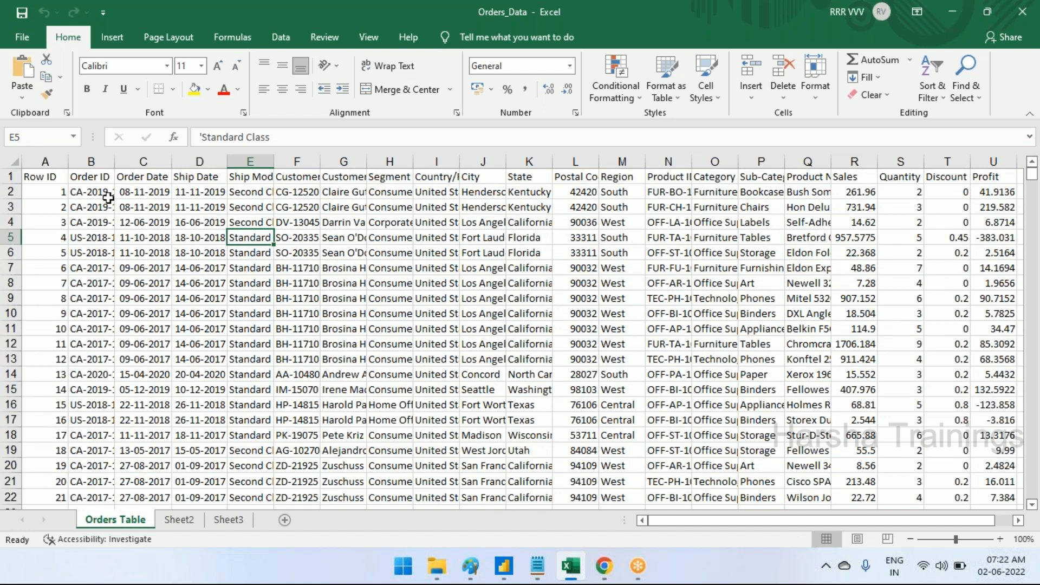
{"action": "left_click", "coordinate": [83, 189]}
{"action": "left_click_drag", "start_coordinate": [173, 209], "coordinate": [446, 323]}
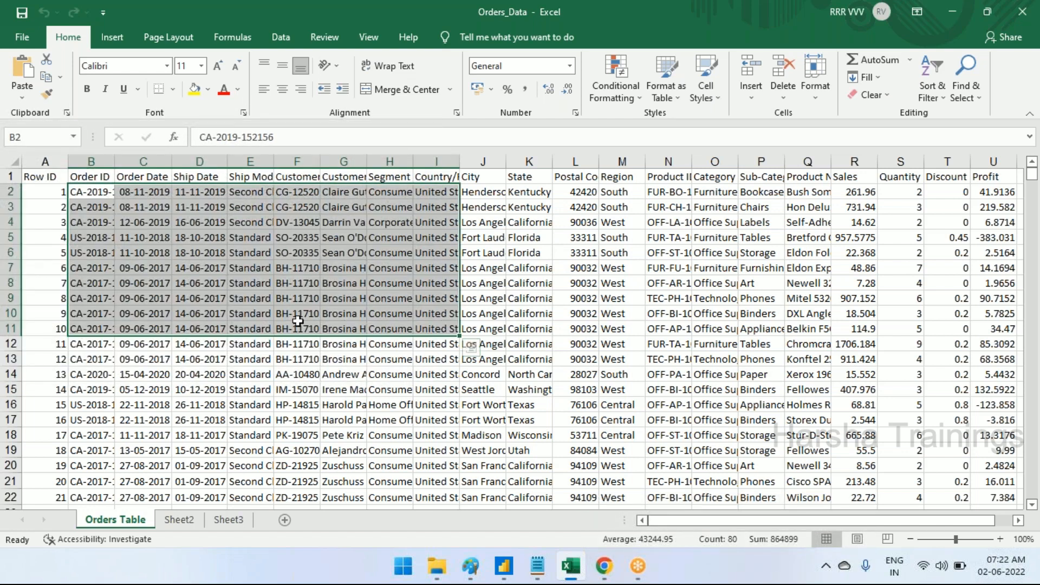
{"action": "left_click", "coordinate": [92, 177]}
{"action": "left_click", "coordinate": [214, 180]}
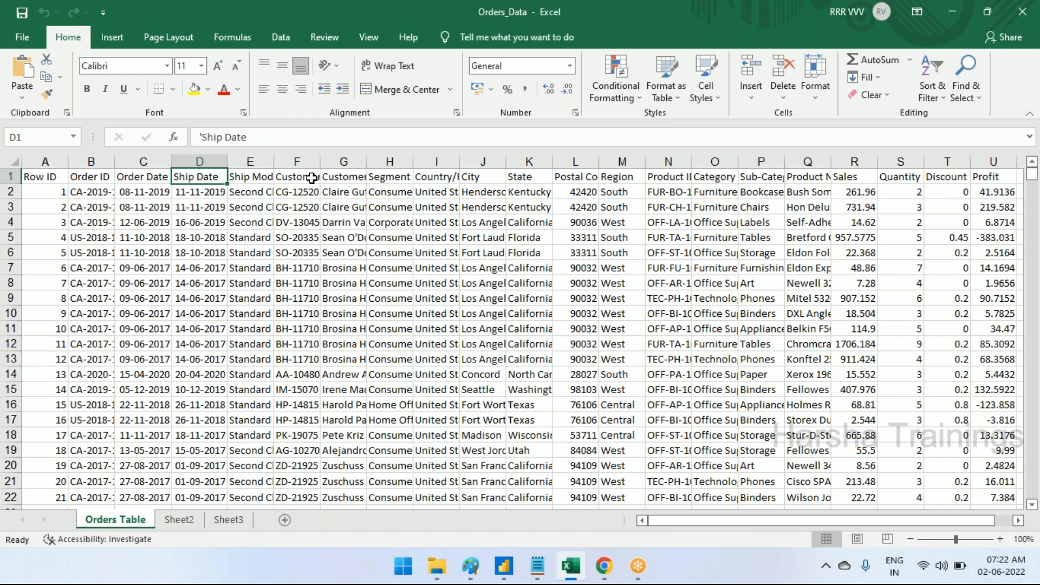
{"action": "left_click", "coordinate": [312, 178]}
{"action": "mouse_move", "coordinate": [843, 521]}
{"action": "left_mouse_down"}
{"action": "mouse_move", "coordinate": [880, 521]}
{"action": "mouse_move", "coordinate": [829, 521]}
{"action": "left_mouse_up"}
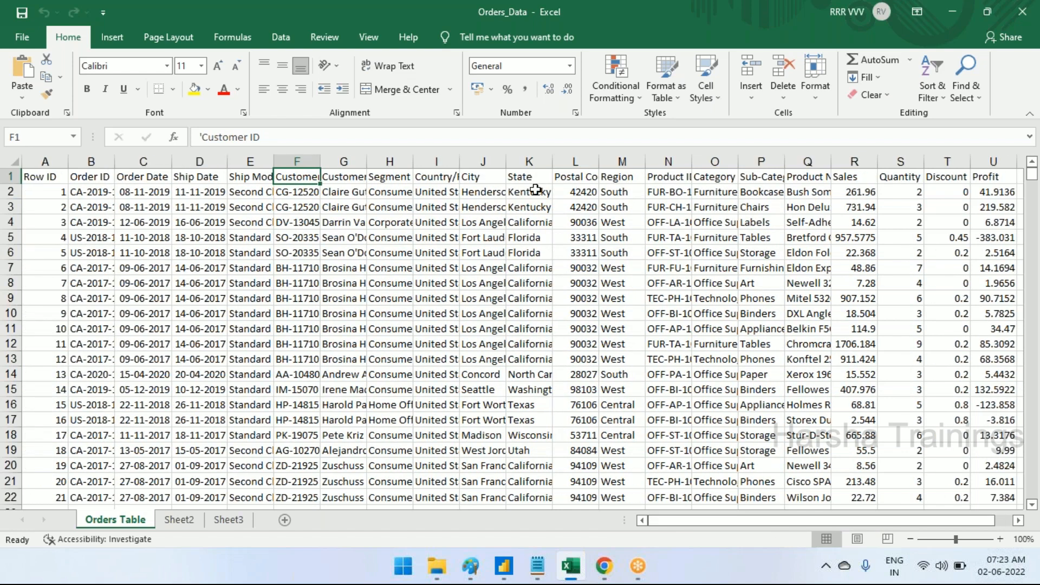
{"action": "left_click_drag", "start_coordinate": [747, 521], "coordinate": [707, 522]}
Switch to Power BI Desktop and connect to the Orders_Data Excel workbook
{"action": "left_click", "coordinate": [502, 566]}
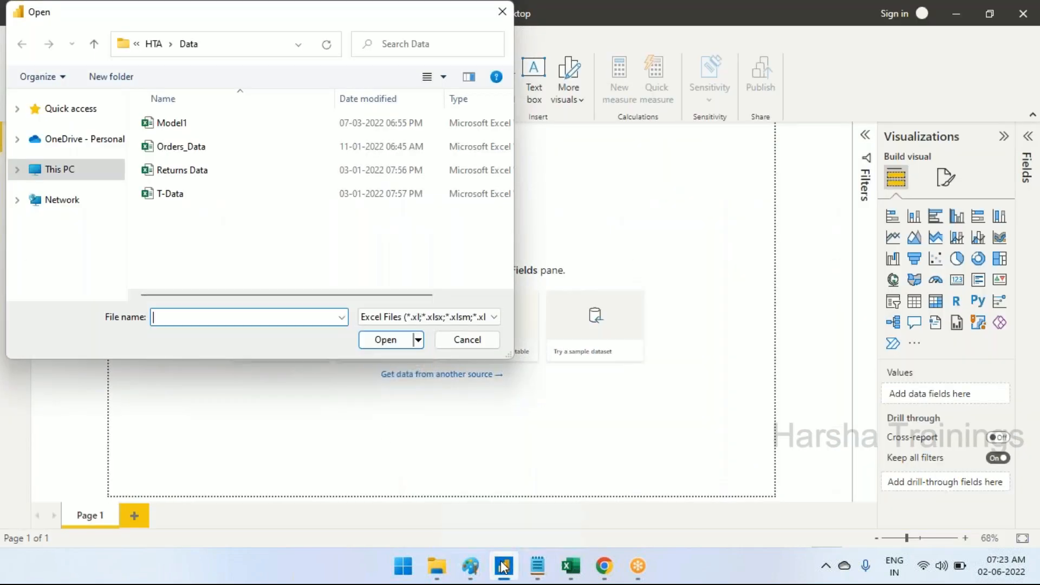
{"action": "left_click", "coordinate": [201, 147]}
{"action": "left_click", "coordinate": [383, 341]}
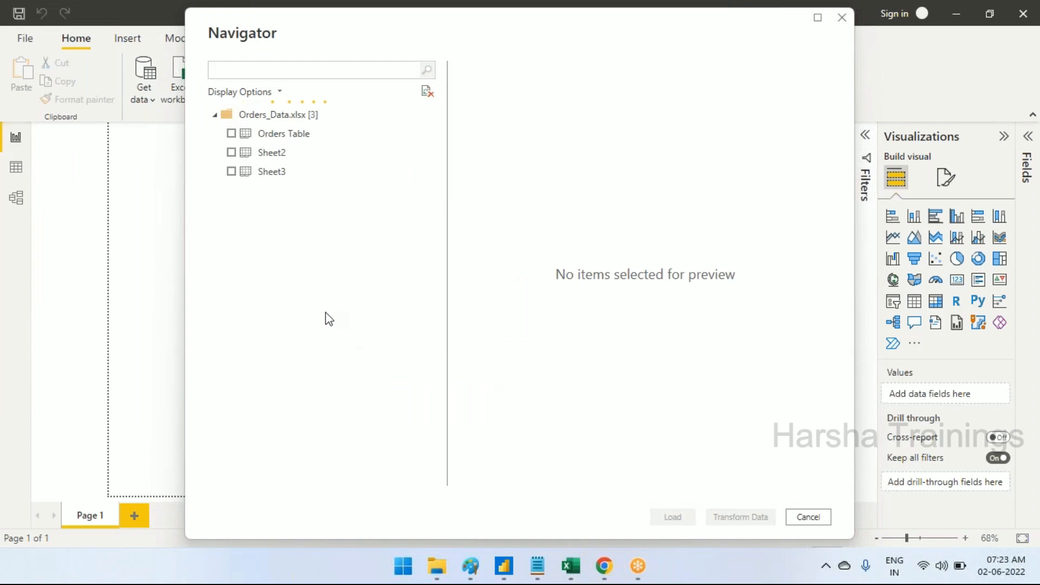
Check the sheet names in the Excel workbook and select Orders Table for import in the Power BI Navigator
{"action": "left_click", "coordinate": [571, 566]}
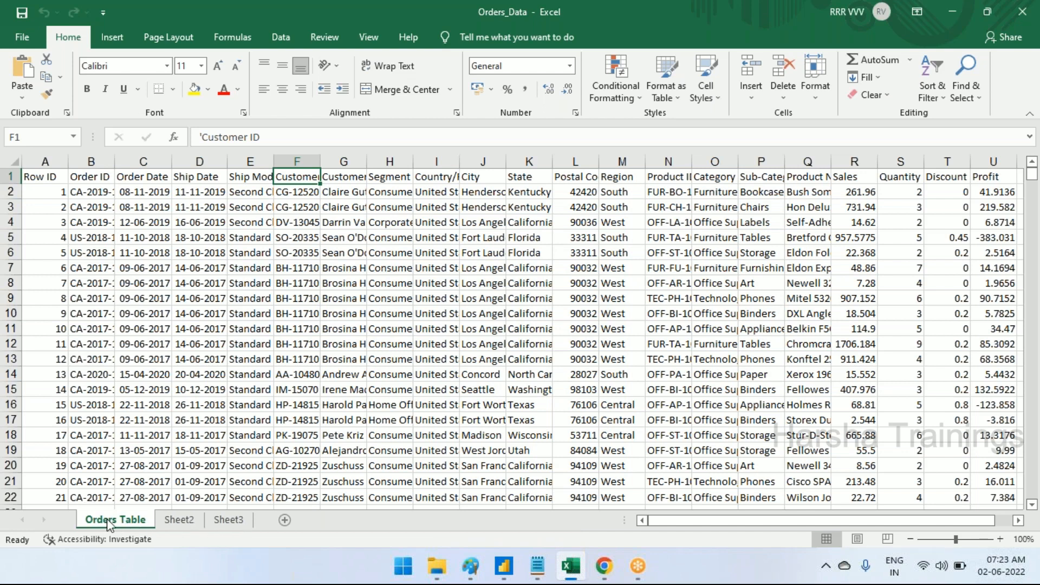
{"action": "left_click", "coordinate": [504, 567]}
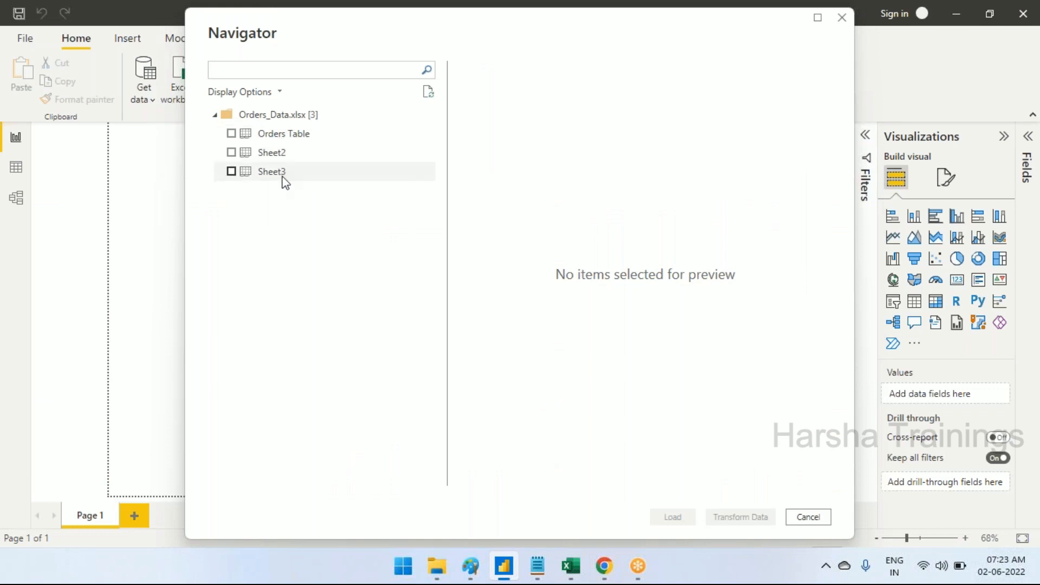
{"action": "left_click", "coordinate": [231, 137]}
{"action": "left_click", "coordinate": [231, 136]}
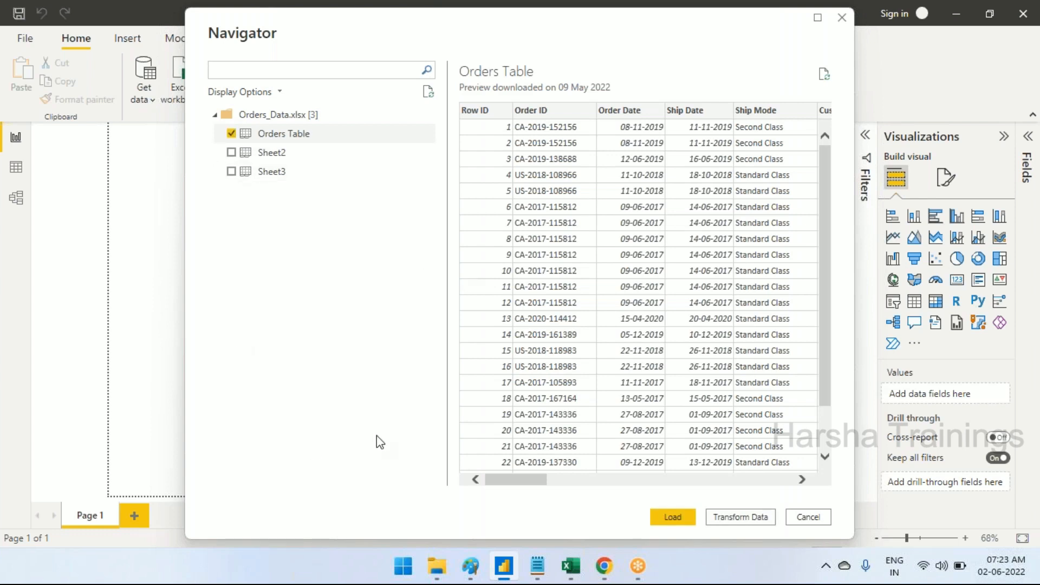
Compare the workbook's sheets in Excel with the Orders Table preview in the Power BI Navigator
{"action": "left_click", "coordinate": [534, 565]}
{"action": "left_click", "coordinate": [570, 566]}
{"action": "left_click", "coordinate": [228, 524]}
{"action": "left_click", "coordinate": [103, 521]}
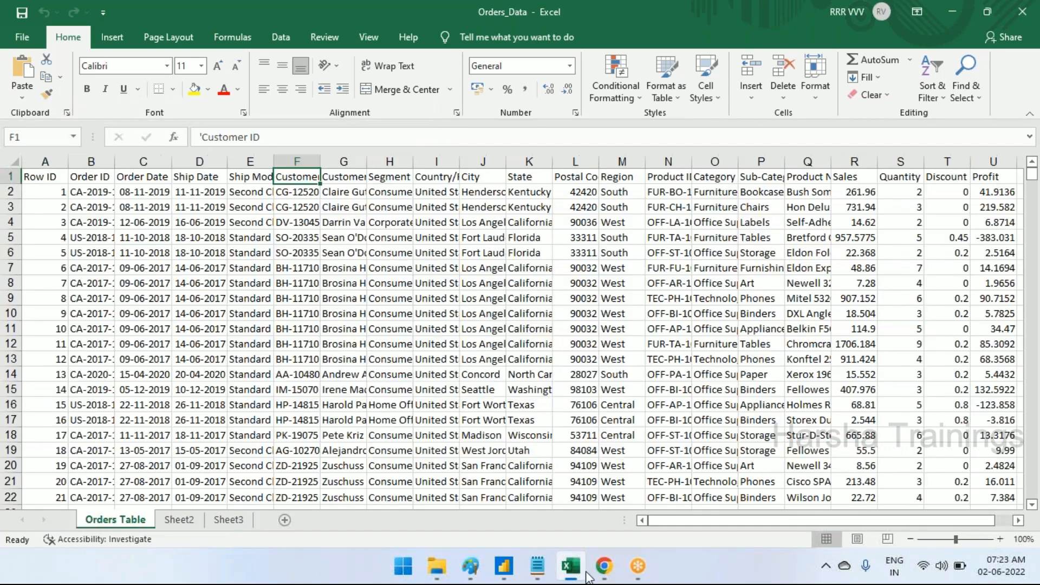
{"action": "left_click", "coordinate": [503, 566]}
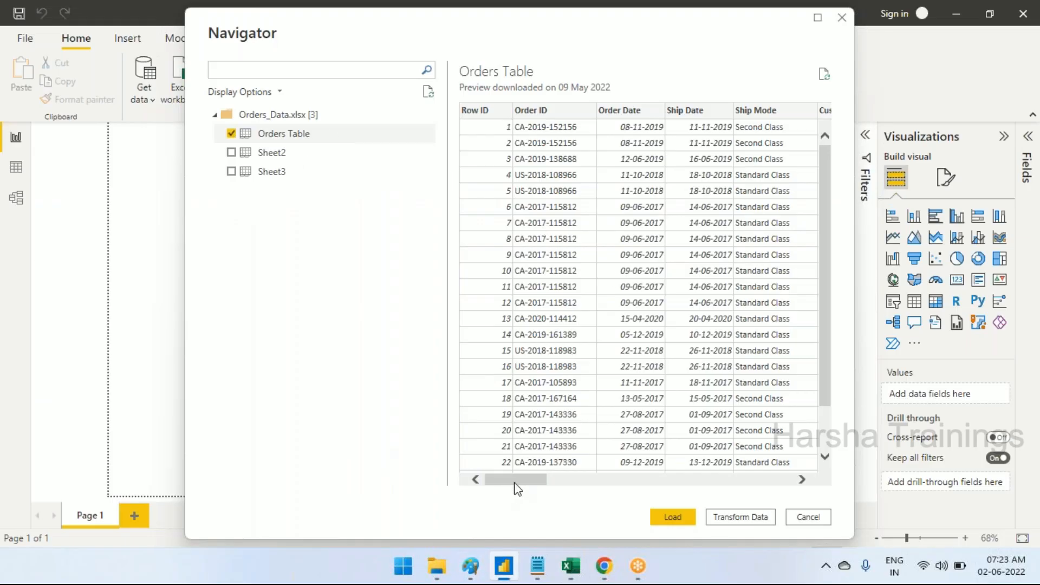
{"action": "left_click_drag", "start_coordinate": [514, 482], "coordinate": [478, 502]}
{"action": "mouse_move", "coordinate": [535, 484]}
{"action": "left_mouse_down"}
{"action": "mouse_move", "coordinate": [677, 485]}
{"action": "mouse_move", "coordinate": [549, 480]}
{"action": "left_mouse_up"}
Revisit the BI diagram in Paint and the Day-1 notes in Notepad
{"action": "left_click", "coordinate": [539, 570]}
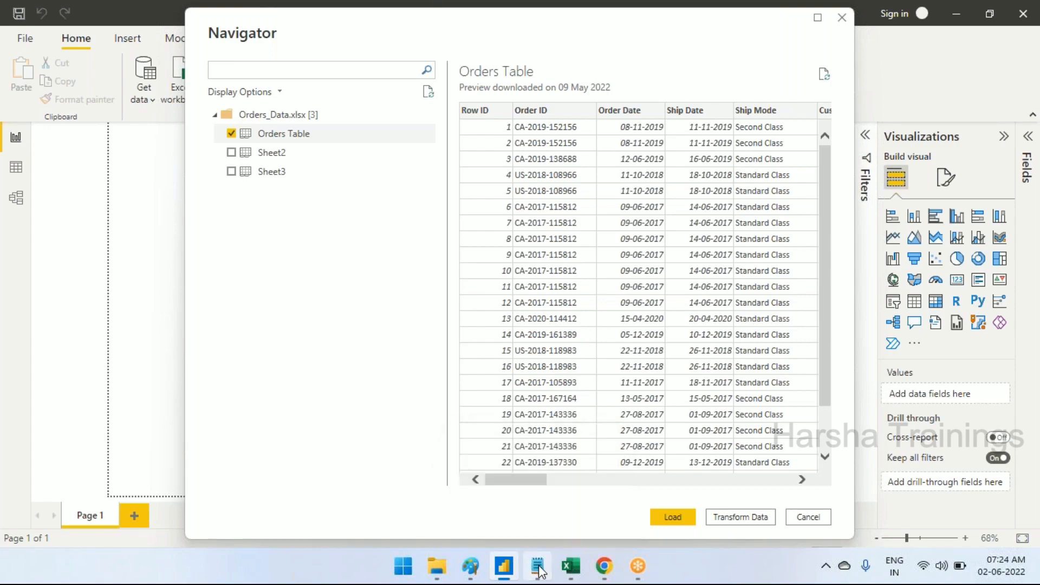
{"action": "left_click", "coordinate": [472, 568]}
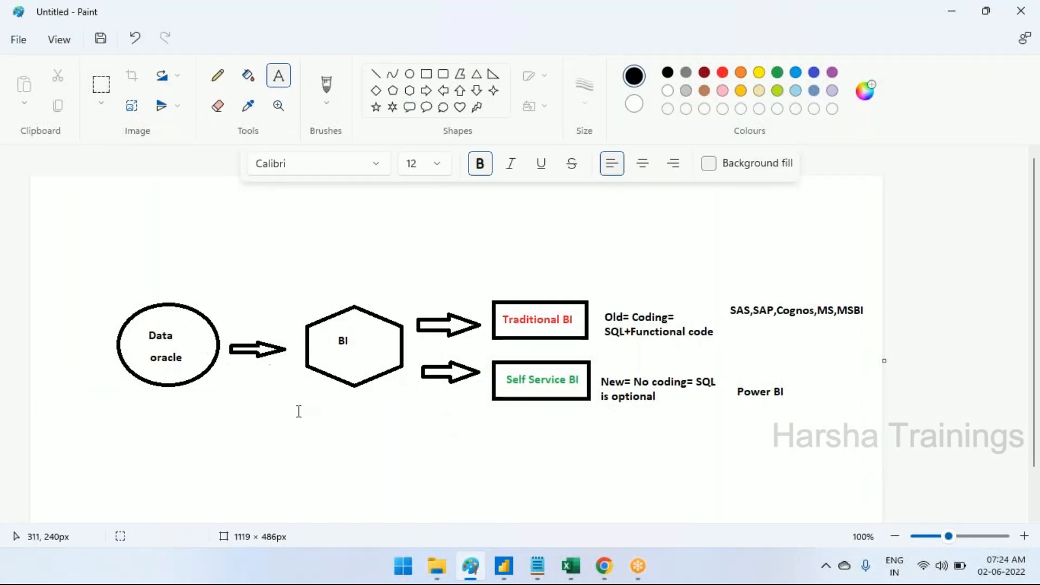
{"action": "left_click", "coordinate": [544, 573]}
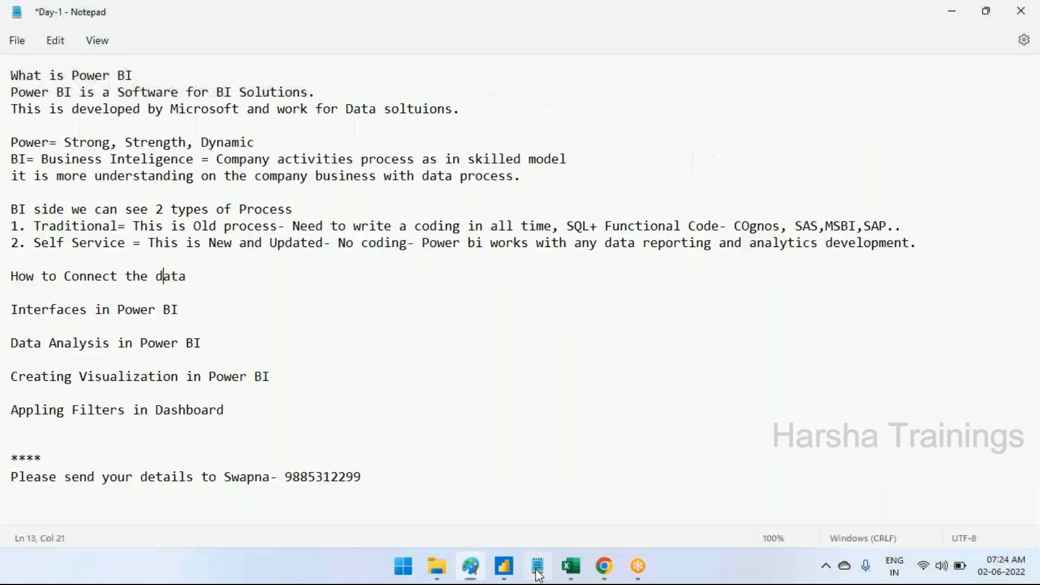
Switch to Power BI Desktop and load the selected Orders Table into the report
{"action": "left_click", "coordinate": [501, 575]}
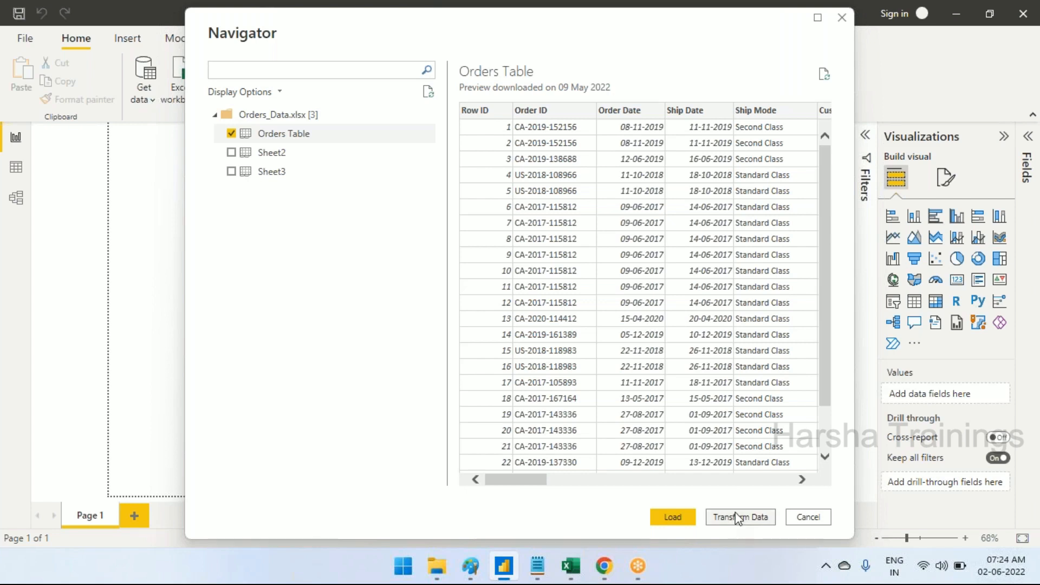
{"action": "left_click", "coordinate": [741, 522]}
{"action": "left_click", "coordinate": [673, 518]}
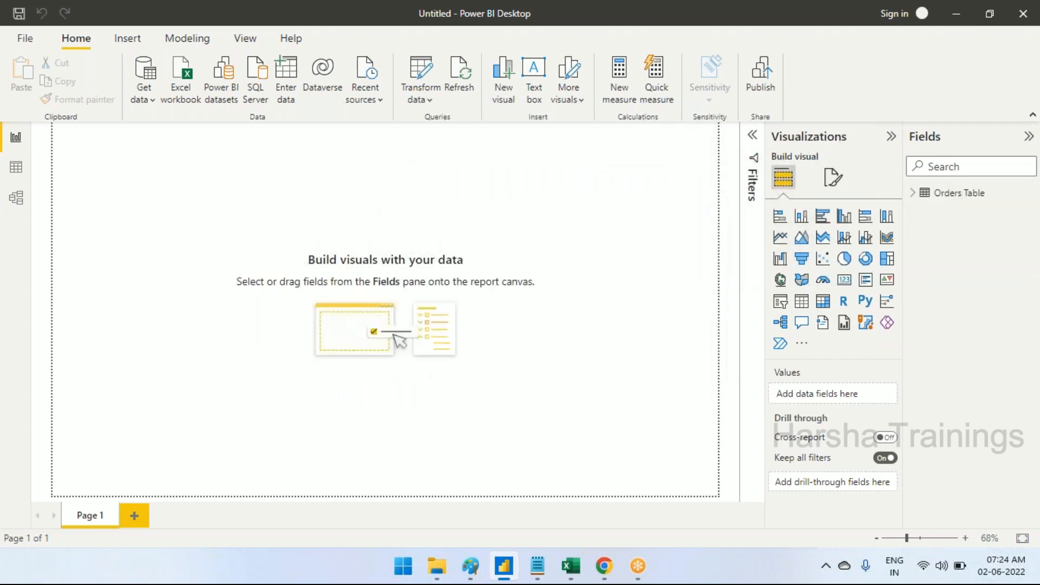
Expand the loaded Orders Table and examine its list of fields from Category to Sub-Category
{"action": "left_click", "coordinate": [915, 194]}
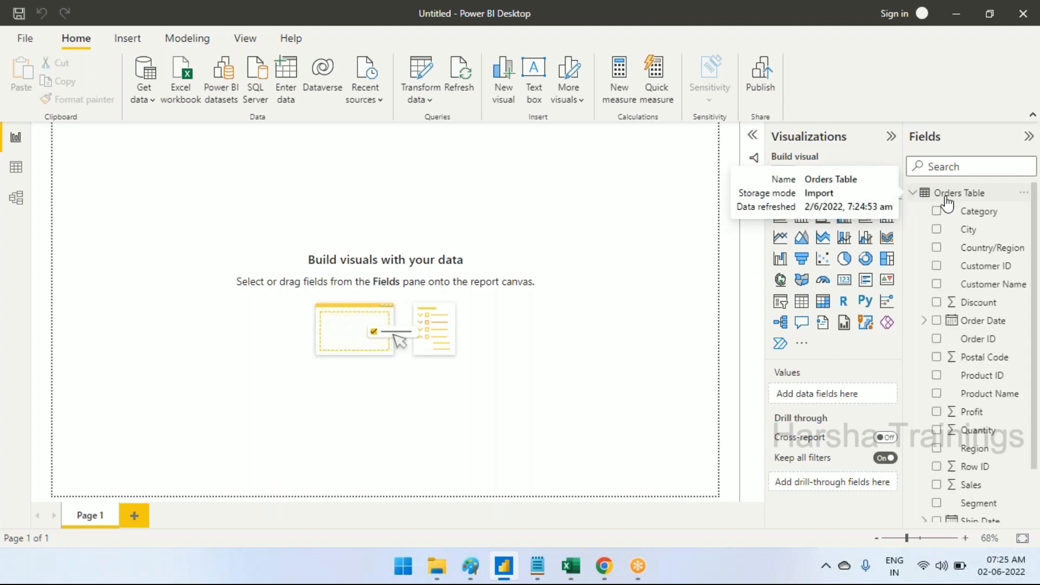
{"action": "scroll", "coordinate": [993, 428], "scroll_direction": "down", "scroll_amount": 1}
{"action": "scroll", "coordinate": [993, 428], "scroll_direction": "down", "scroll_amount": 2}
{"action": "scroll", "coordinate": [980, 429], "scroll_direction": "up", "scroll_amount": 3}
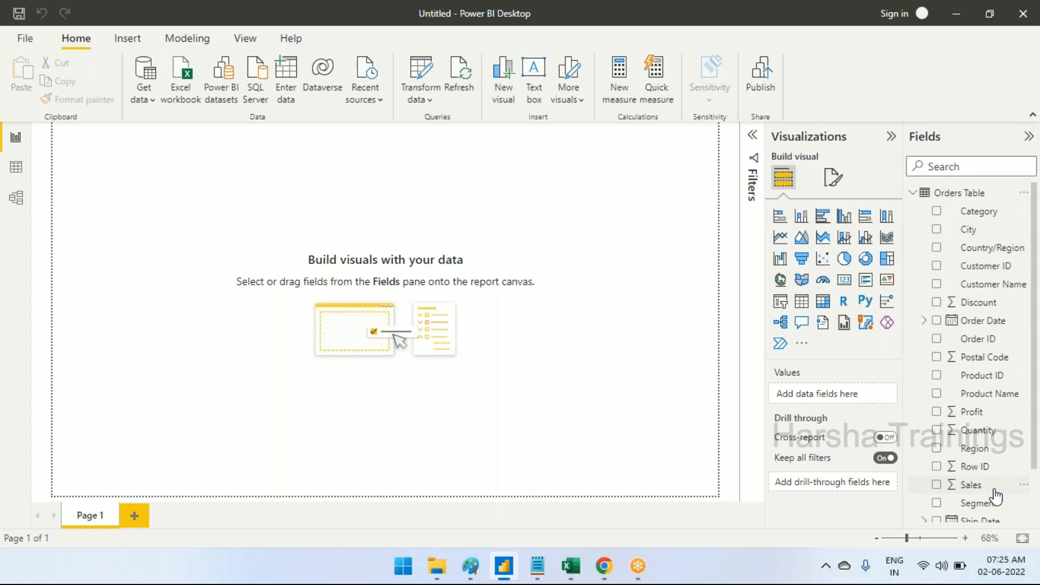
{"action": "scroll", "coordinate": [994, 436], "scroll_direction": "down", "scroll_amount": 3}
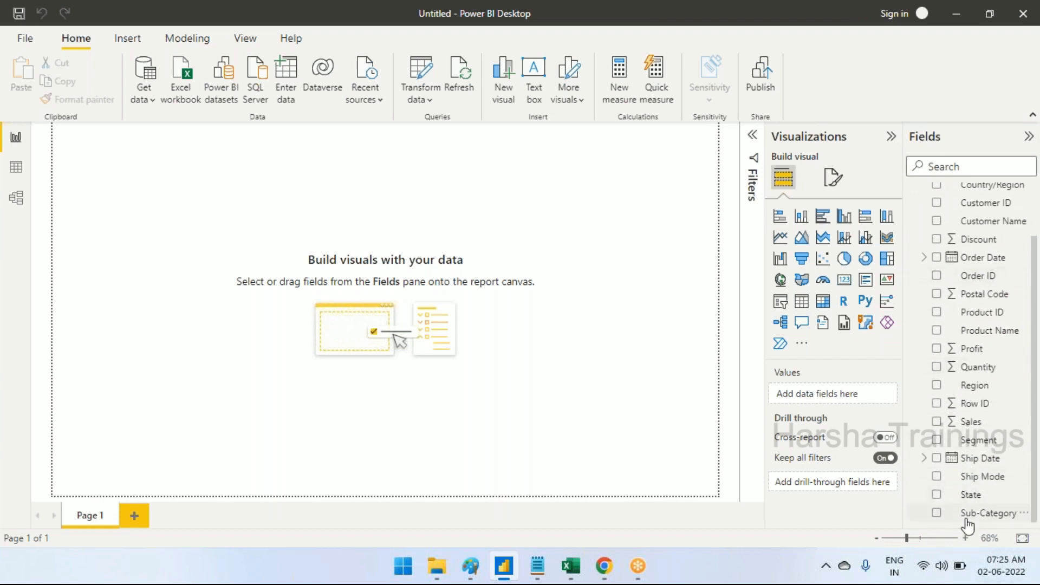
{"action": "scroll", "coordinate": [968, 524], "scroll_direction": "up", "scroll_amount": 3}
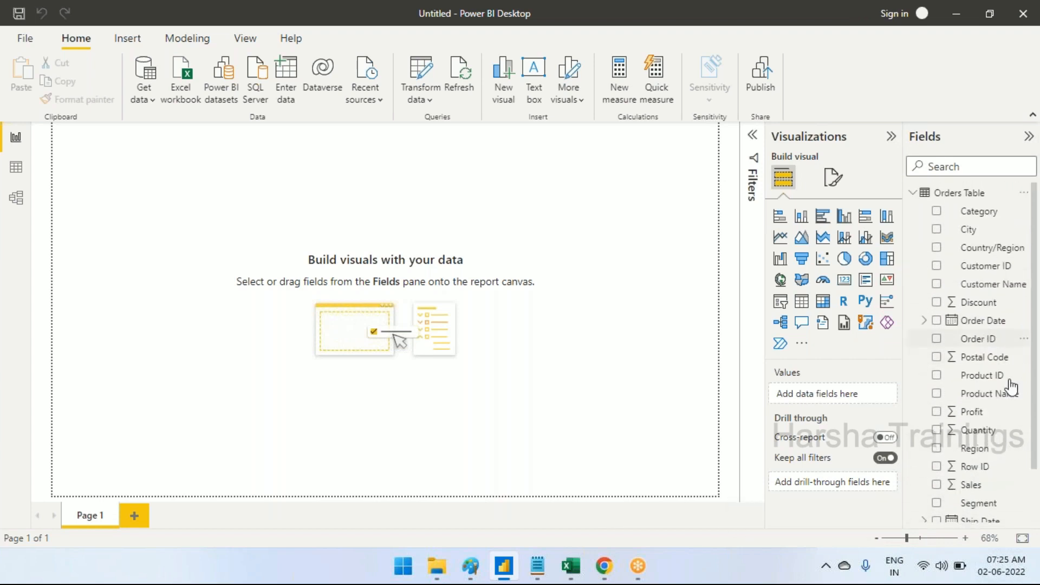
{"action": "scroll", "coordinate": [1023, 451], "scroll_direction": "down", "scroll_amount": 3}
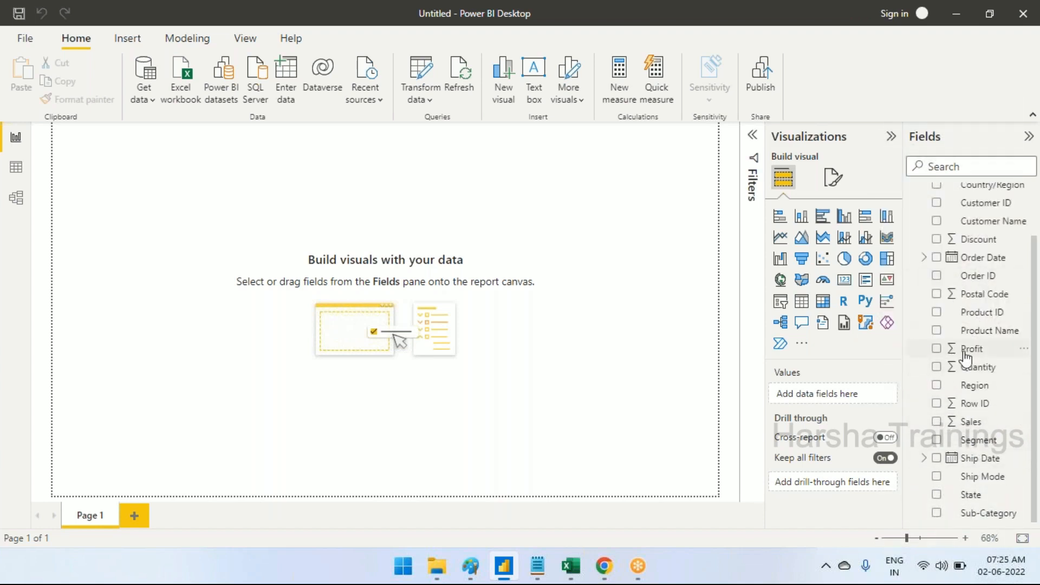
Switch to Excel and compare the Orders_Data workbook's columns with the loaded Orders Table fields
{"action": "scroll", "coordinate": [966, 355], "scroll_direction": "up", "scroll_amount": 3}
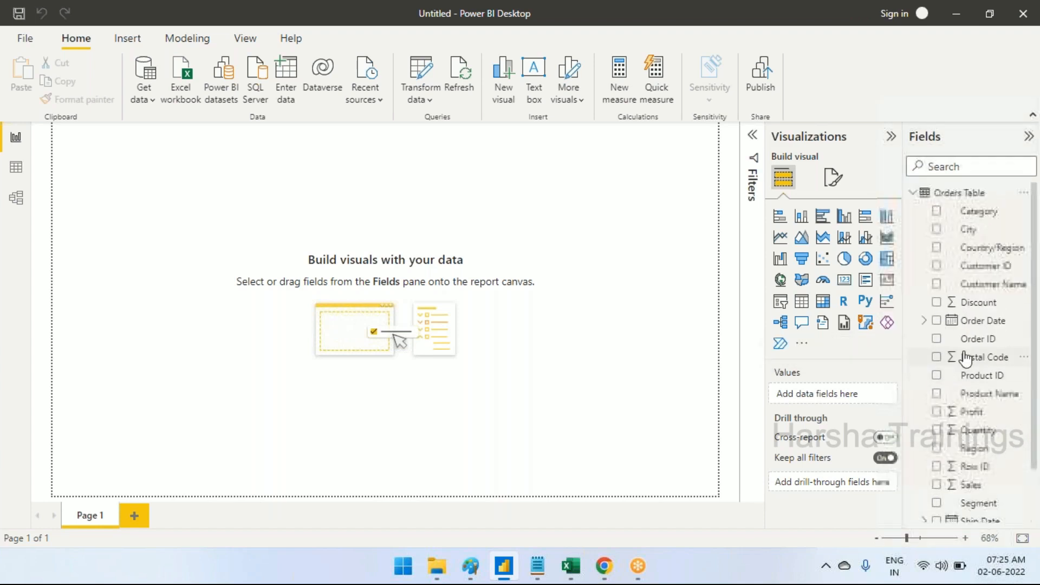
{"action": "left_click", "coordinate": [578, 573]}
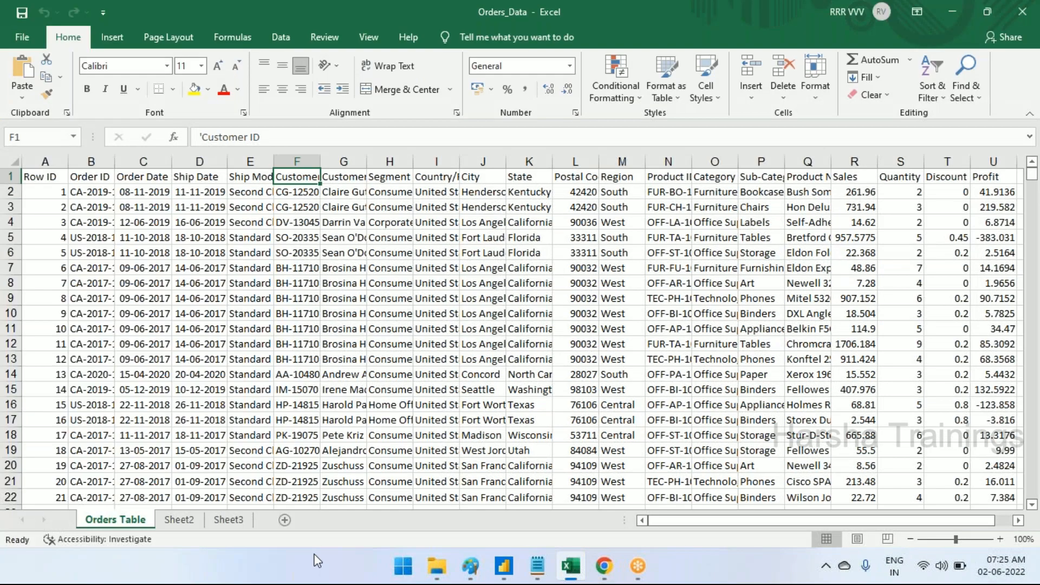
In the Day-1 notes in Notepad, add the line "Power BI Data connections process has many sources information" under "How to Connect the data"
{"action": "left_click", "coordinate": [537, 566]}
{"action": "left_click_drag", "start_coordinate": [187, 276], "coordinate": [8, 274]}
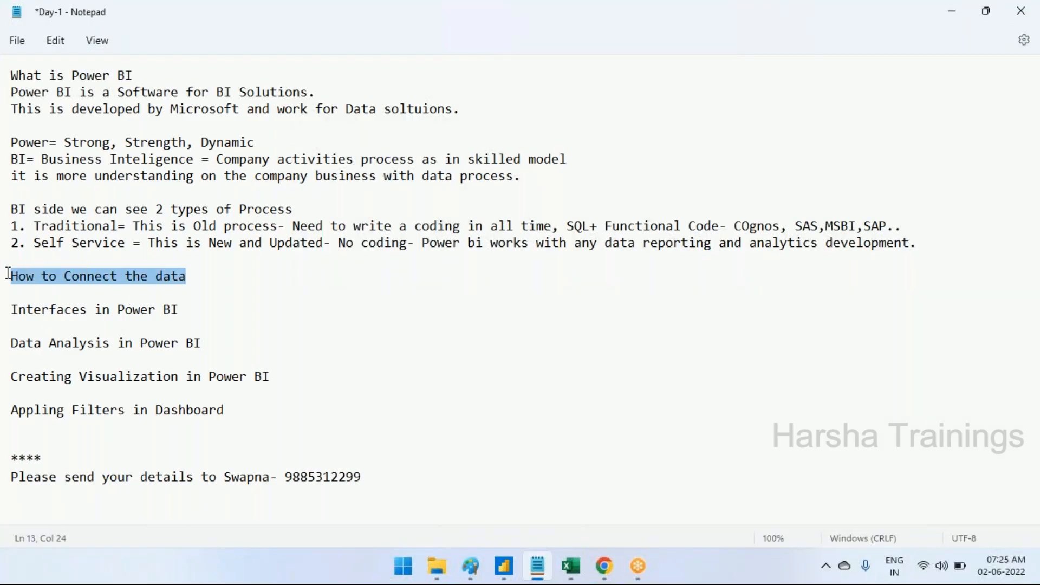
{"action": "left_click", "coordinate": [228, 273]}
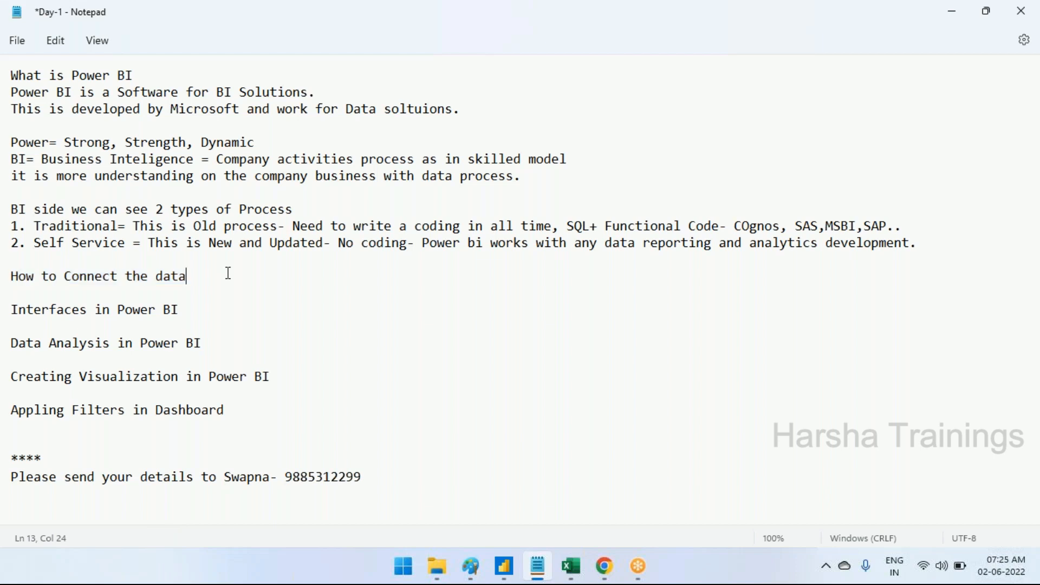
{"action": "key", "text": "Return"}
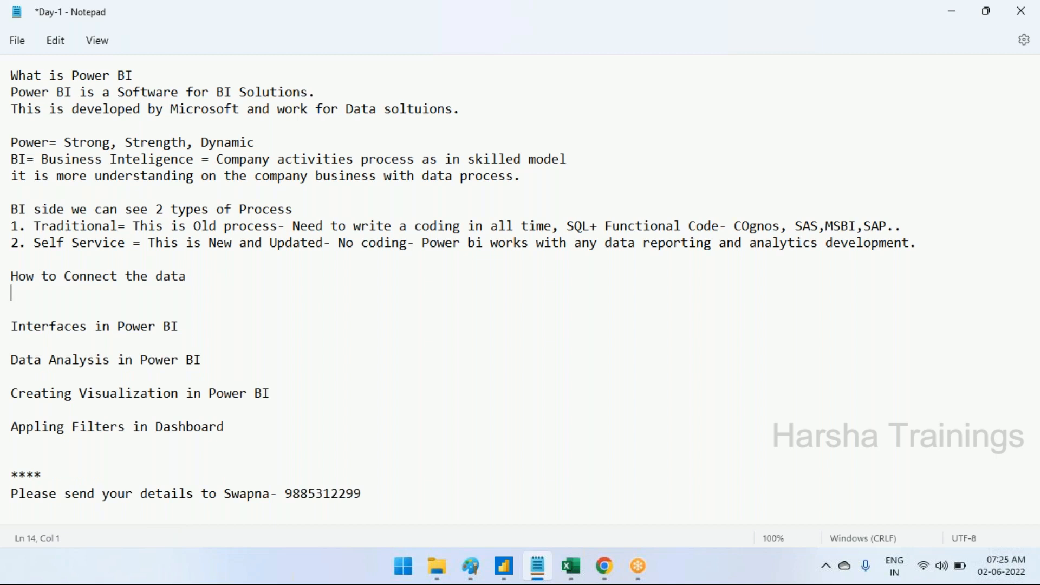
{"action": "type", "text": "Power BI Data conne"}
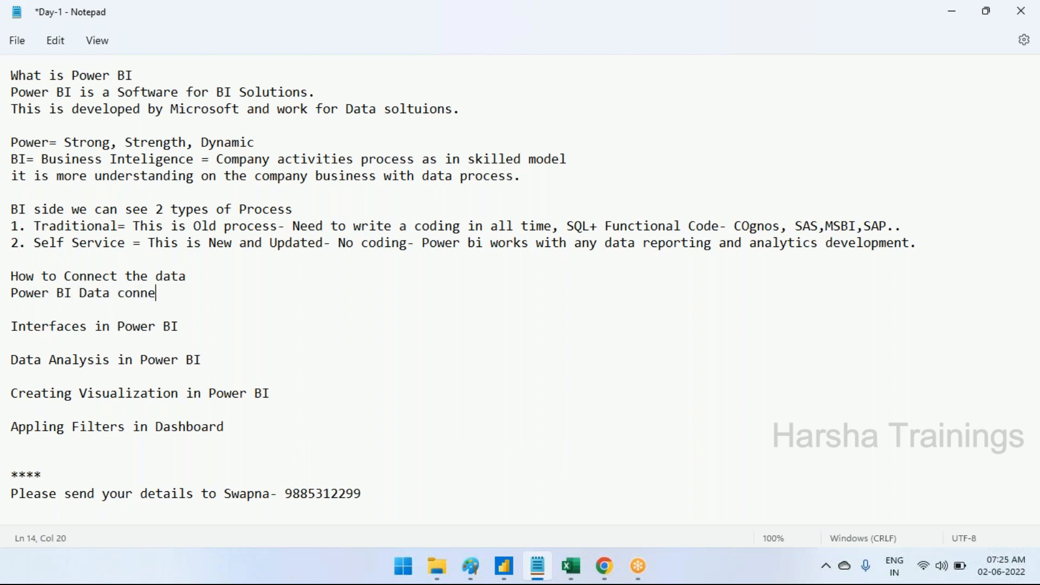
{"action": "type", "text": "ctions process has ma"}
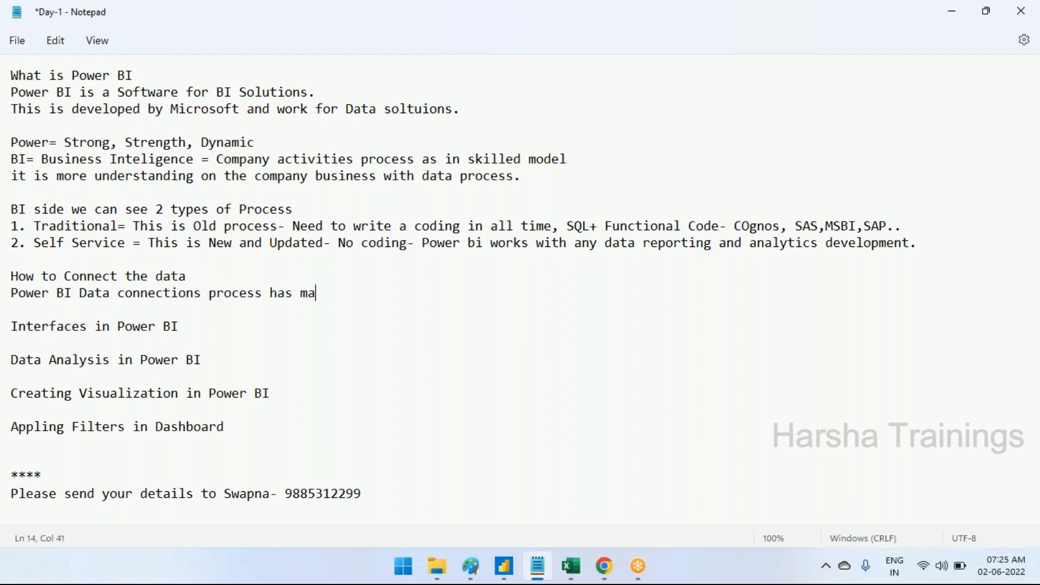
{"action": "key", "text": "BackSpace"}
{"action": "key", "text": "BackSpace"}
{"action": "type", "text": "man"}
{"action": "key", "text": "BackSpace"}
{"action": "type", "text": "a"}
{"action": "type", "text": "y"}
{"action": "key", "text": "BackSpace"}
{"action": "key", "text": "BackSpace"}
{"action": "key", "text": "BackSpace"}
{"action": "type", "text": "ny sources informa"}
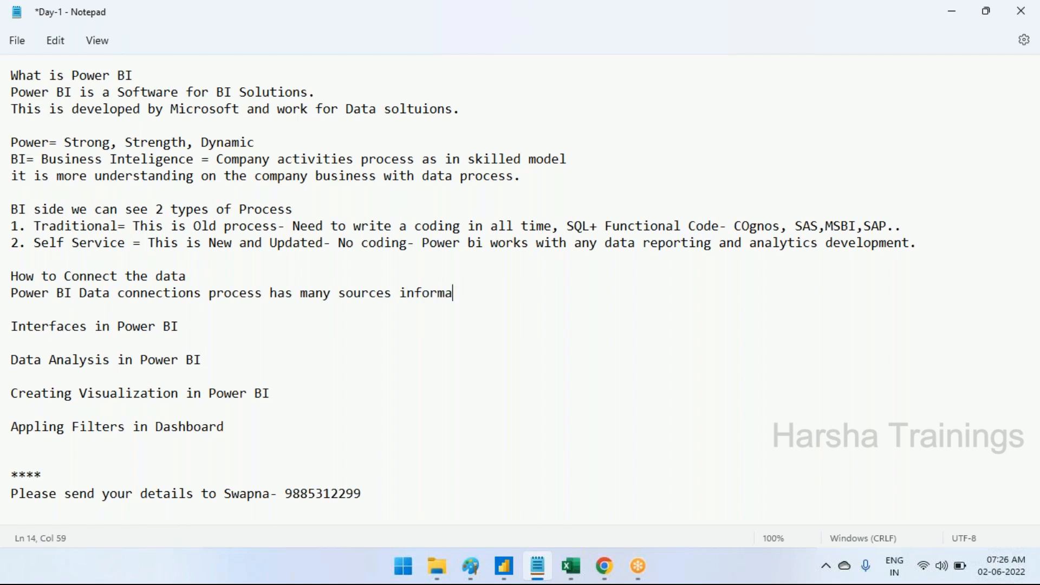
{"action": "type", "text": "tion"}
{"action": "key", "text": "Return"}
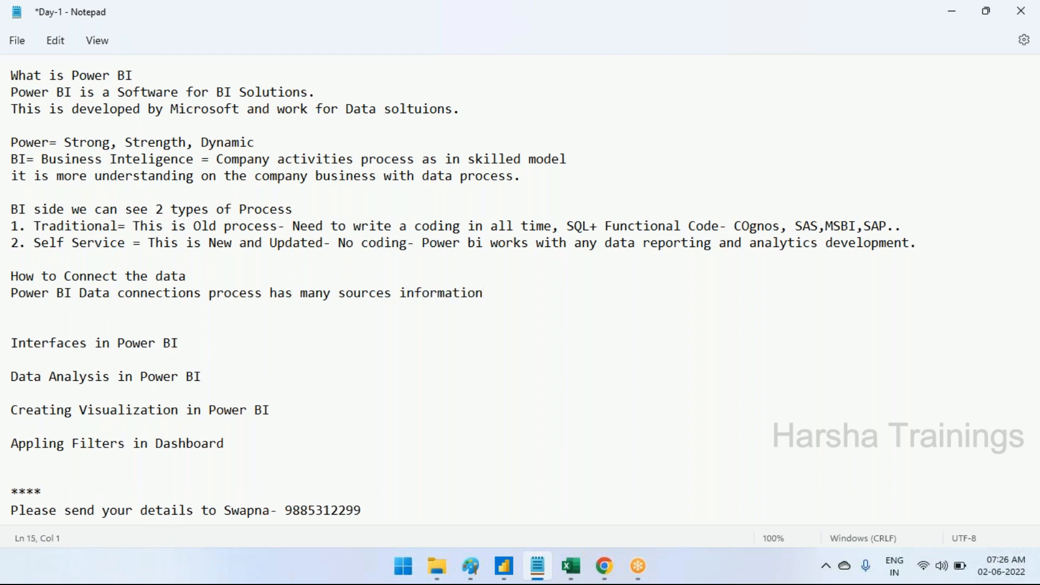
Switch to Power BI Desktop, open the full Get Data source list and examine the File and Database connectors
{"action": "left_click", "coordinate": [504, 566]}
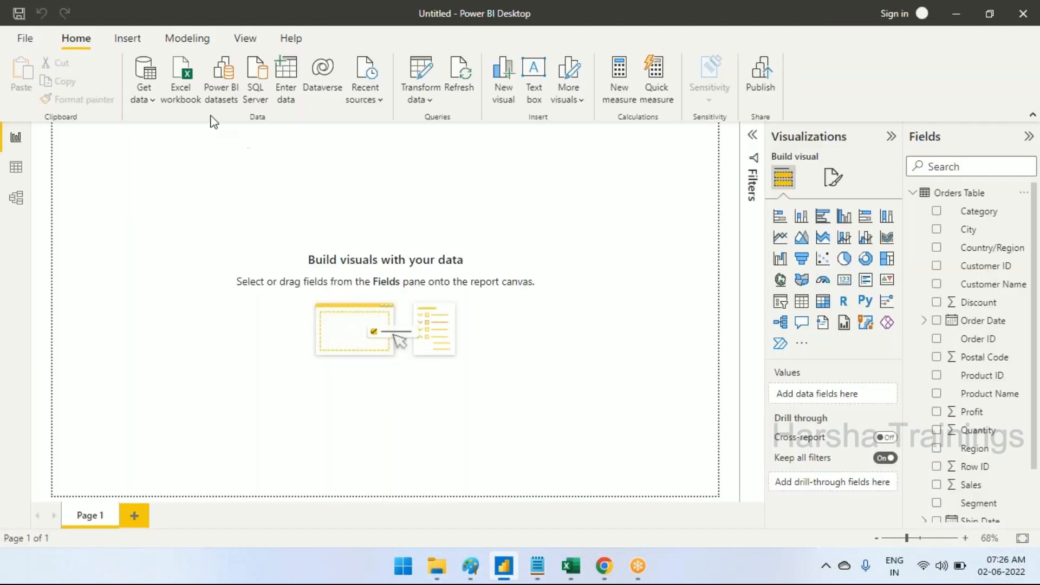
{"action": "left_click", "coordinate": [144, 103]}
{"action": "left_click", "coordinate": [187, 433]}
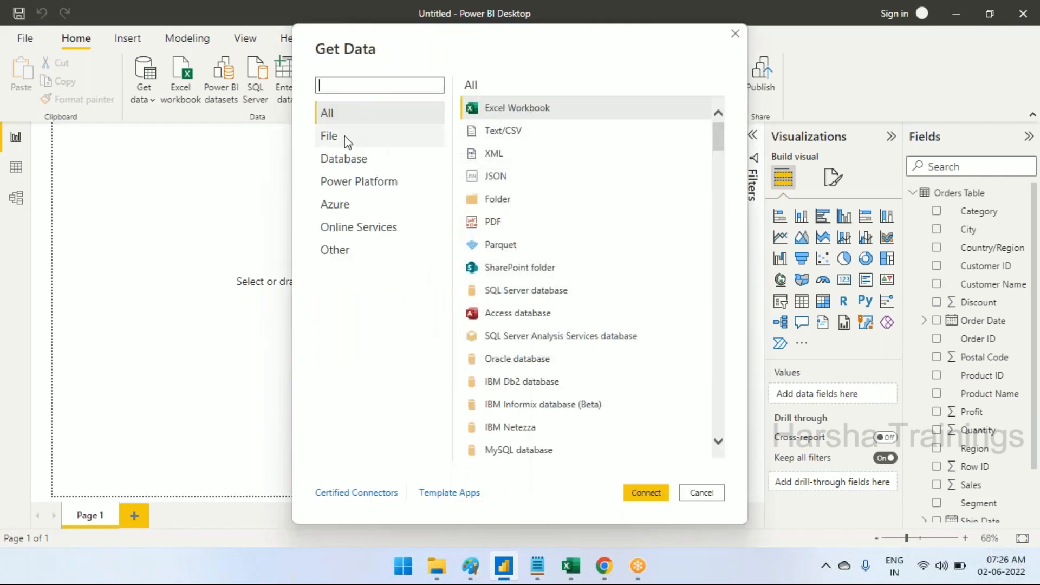
{"action": "scroll", "coordinate": [644, 214], "scroll_direction": "down", "scroll_amount": 1}
{"action": "scroll", "coordinate": [644, 214], "scroll_direction": "up", "scroll_amount": 1}
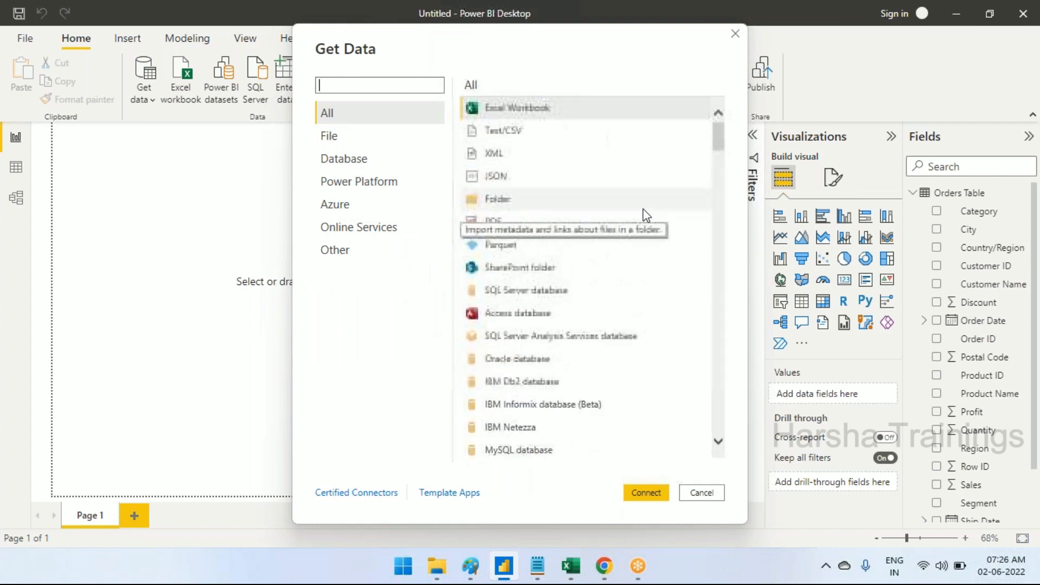
{"action": "left_click", "coordinate": [342, 143]}
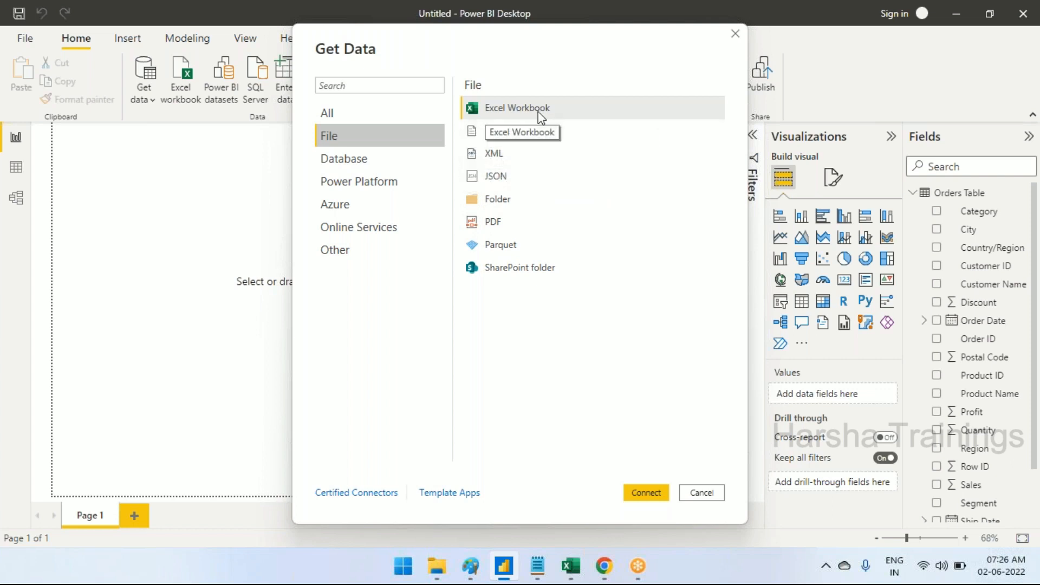
{"action": "left_click", "coordinate": [344, 158]}
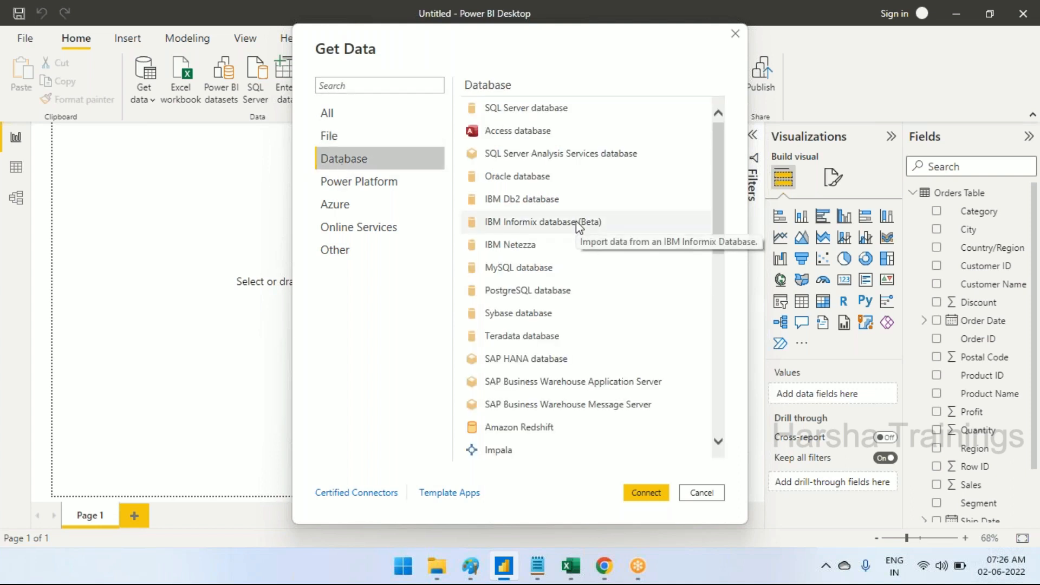
{"action": "scroll", "coordinate": [576, 220], "scroll_direction": "down", "scroll_amount": 7}
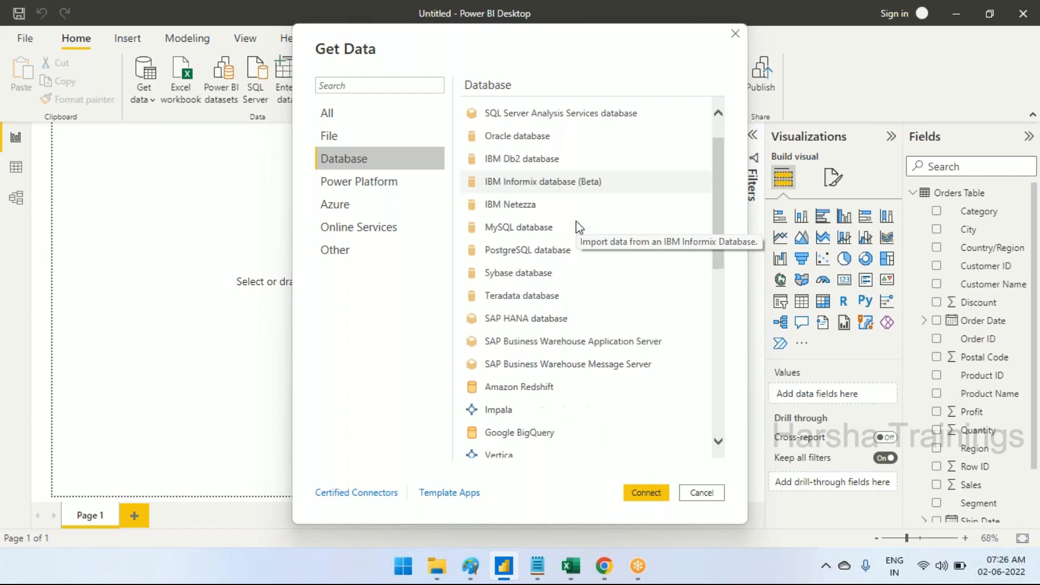
{"action": "scroll", "coordinate": [581, 270], "scroll_direction": "up", "scroll_amount": 4}
{"action": "scroll", "coordinate": [581, 271], "scroll_direction": "up", "scroll_amount": 3}
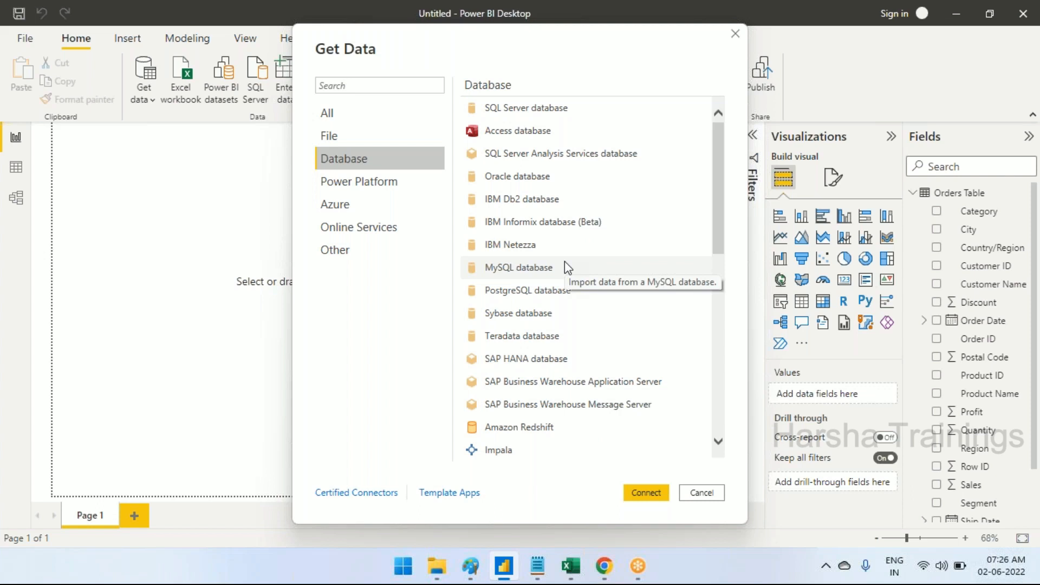
Examine the Power Platform, Azure and Online Services connectors in Get Data
{"action": "left_click", "coordinate": [367, 190]}
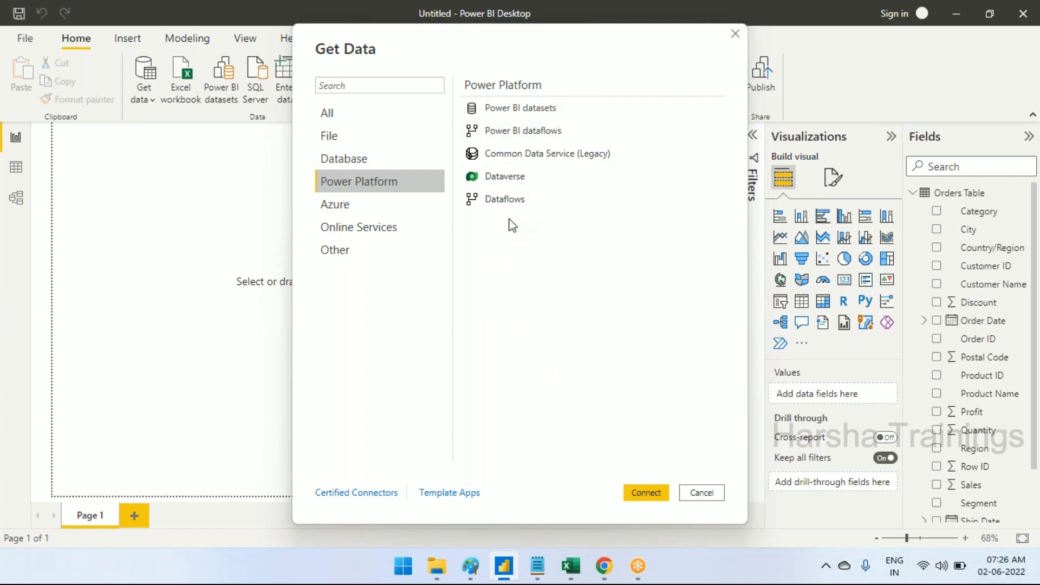
{"action": "left_click", "coordinate": [374, 207]}
{"action": "scroll", "coordinate": [638, 194], "scroll_direction": "down", "scroll_amount": 1}
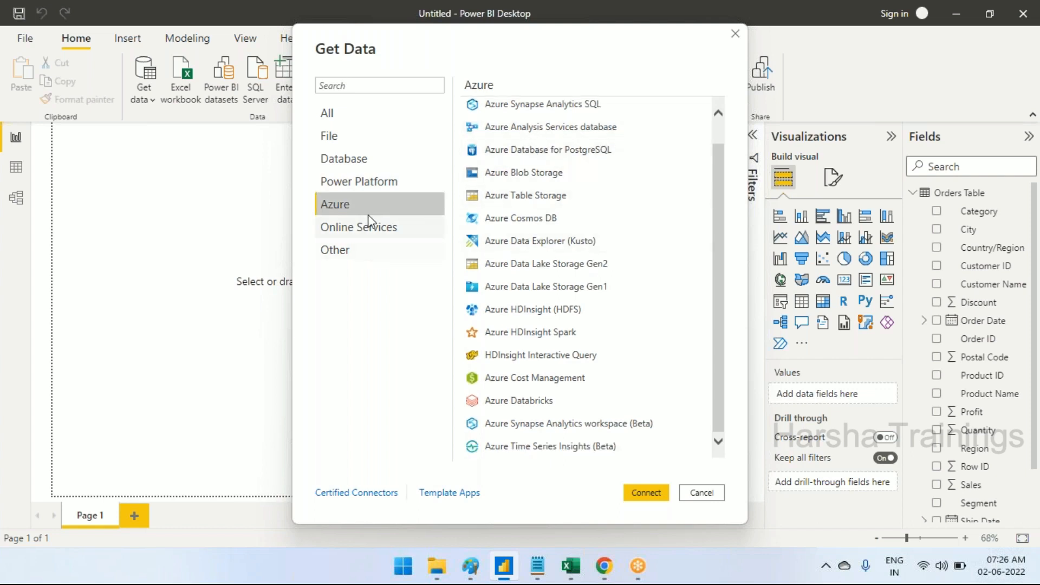
{"action": "left_click", "coordinate": [373, 231]}
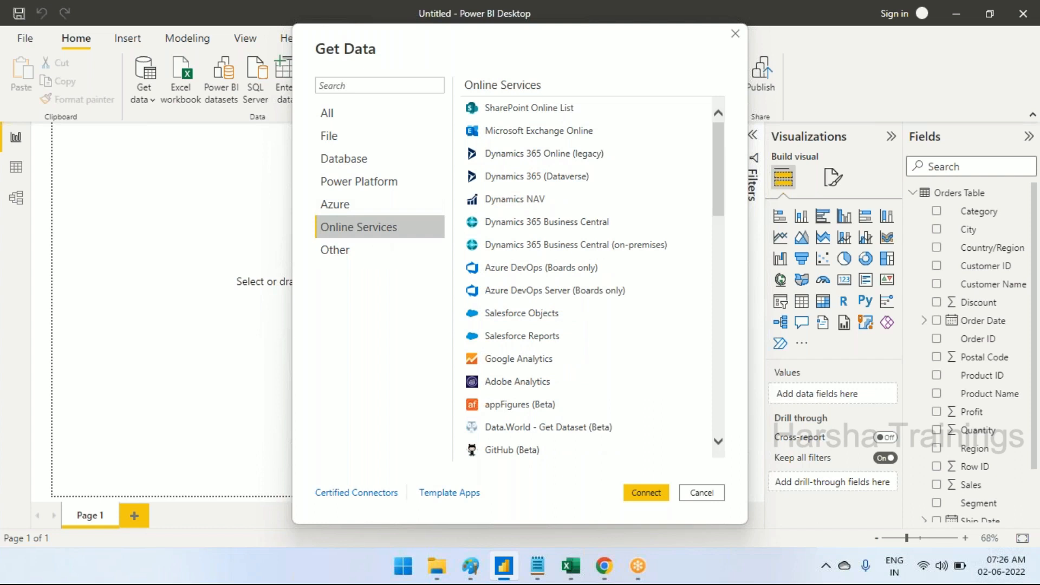
{"action": "scroll", "coordinate": [633, 198], "scroll_direction": "down", "scroll_amount": 3}
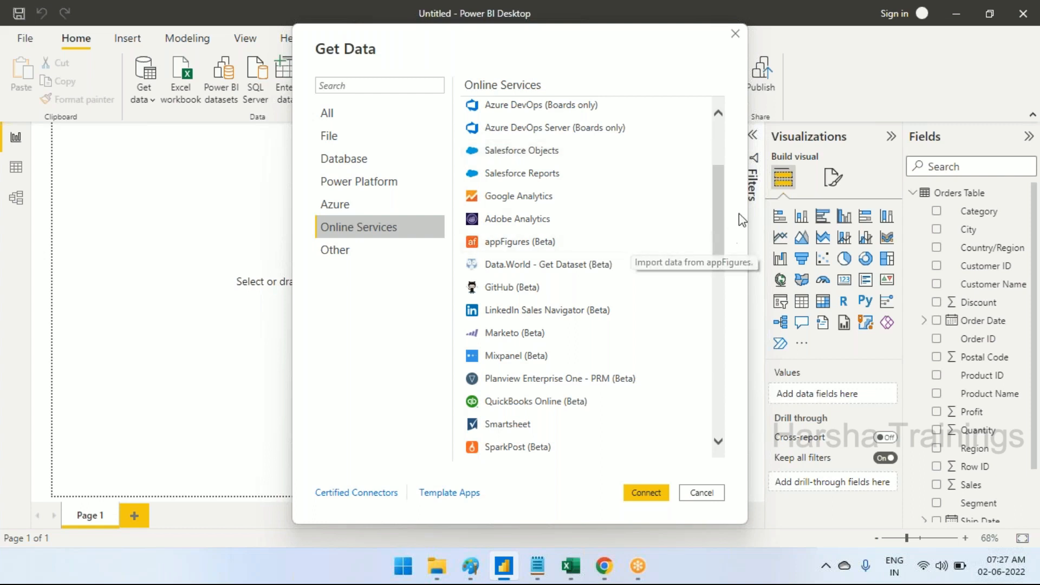
{"action": "left_click_drag", "start_coordinate": [722, 232], "coordinate": [724, 334]}
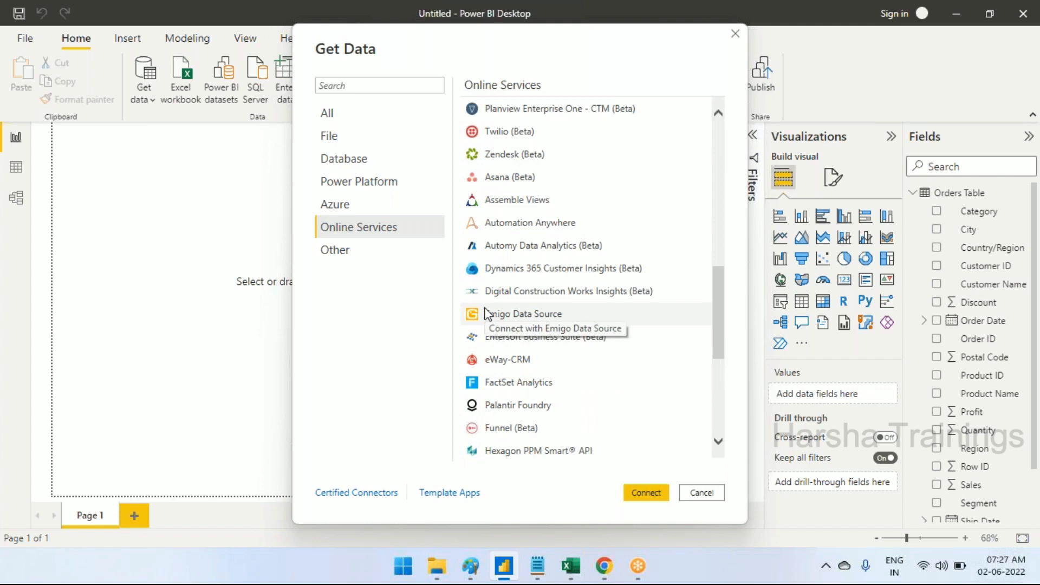
{"action": "scroll", "coordinate": [519, 288], "scroll_direction": "down", "scroll_amount": 3}
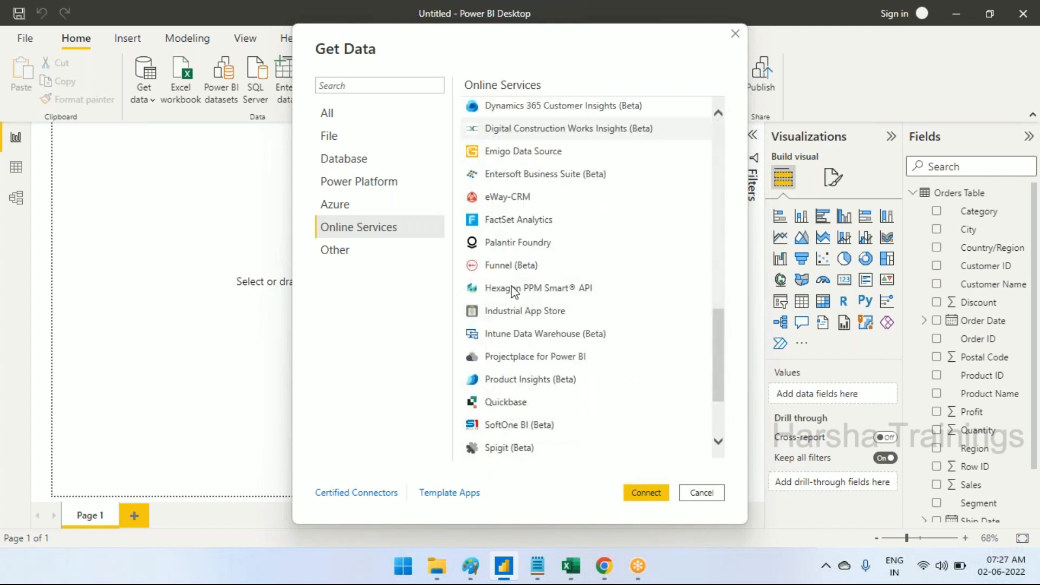
Look through the connectors in the Other category of Get Data
{"action": "left_click", "coordinate": [343, 251]}
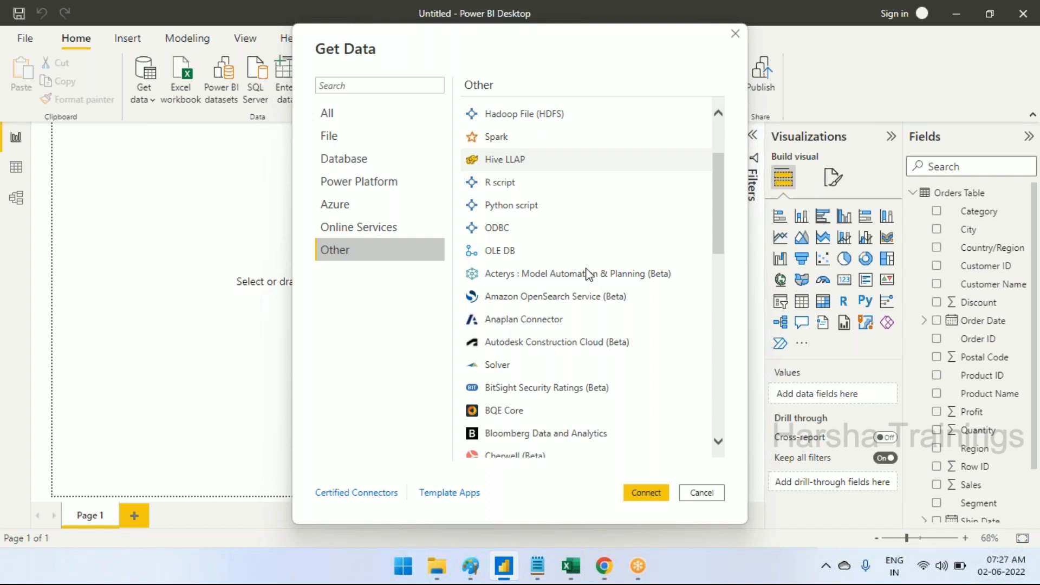
{"action": "scroll", "coordinate": [588, 275], "scroll_direction": "down", "scroll_amount": 5}
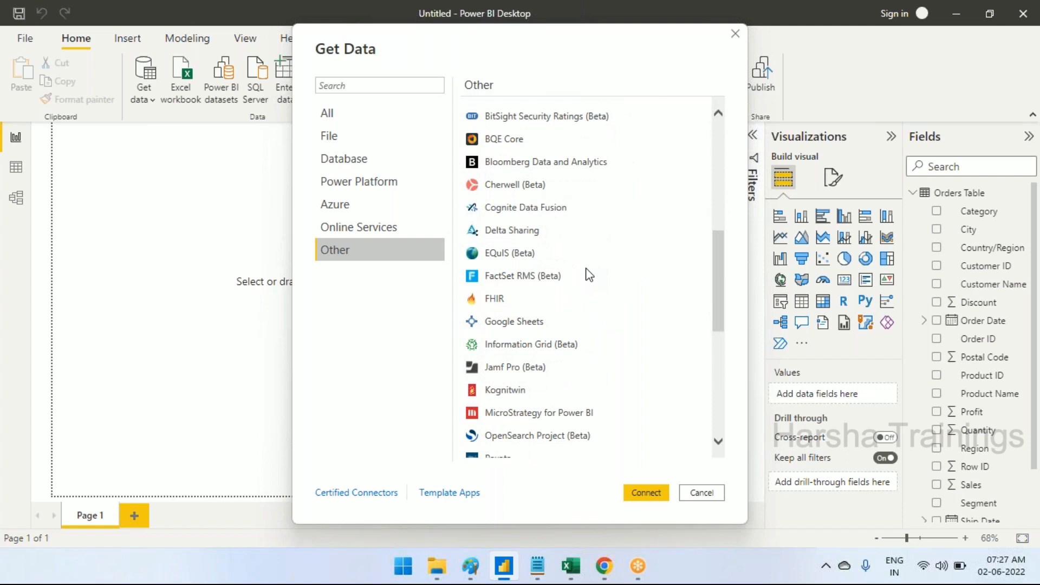
{"action": "left_click_drag", "start_coordinate": [718, 295], "coordinate": [720, 186]}
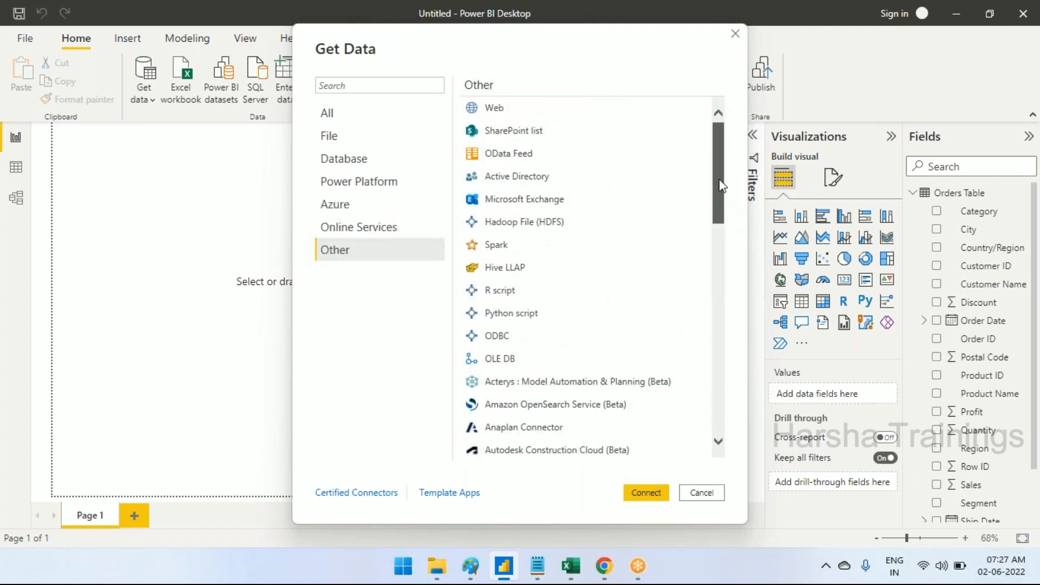
Review the File, Database and All source categories once more and close Get Data without connecting
{"action": "left_click", "coordinate": [372, 112]}
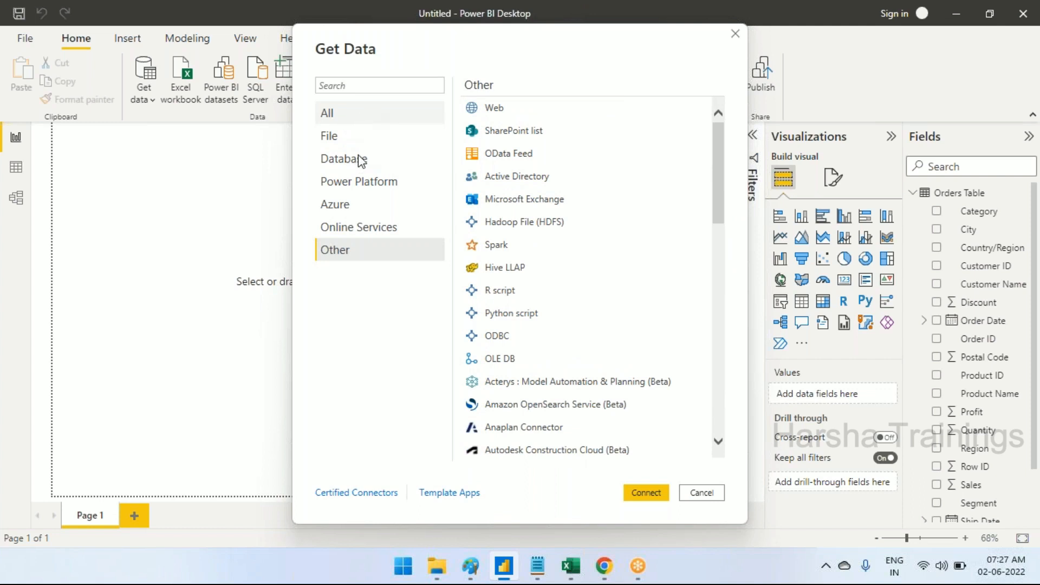
{"action": "left_click", "coordinate": [369, 140]}
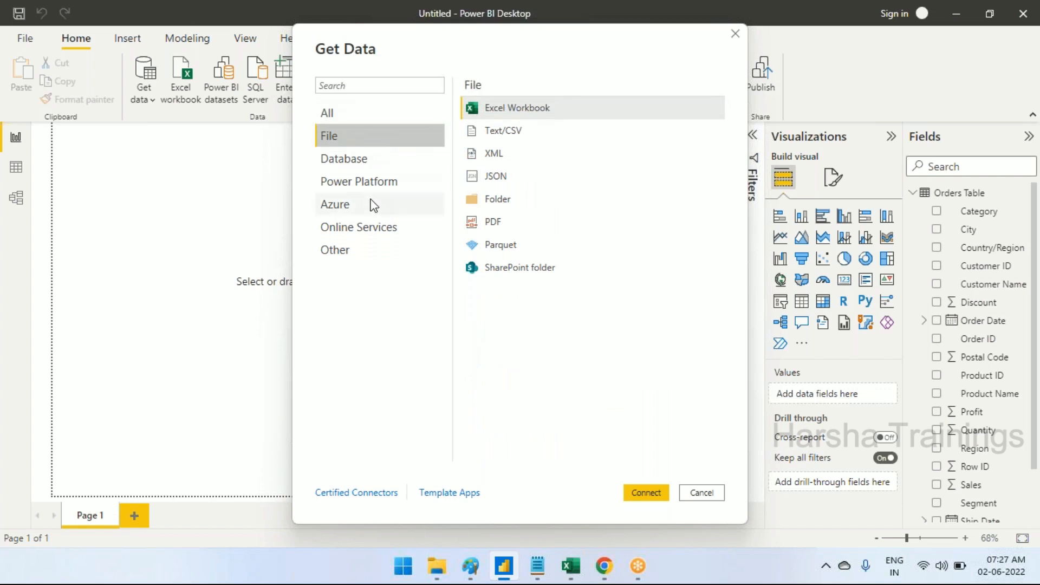
{"action": "left_click", "coordinate": [364, 160]}
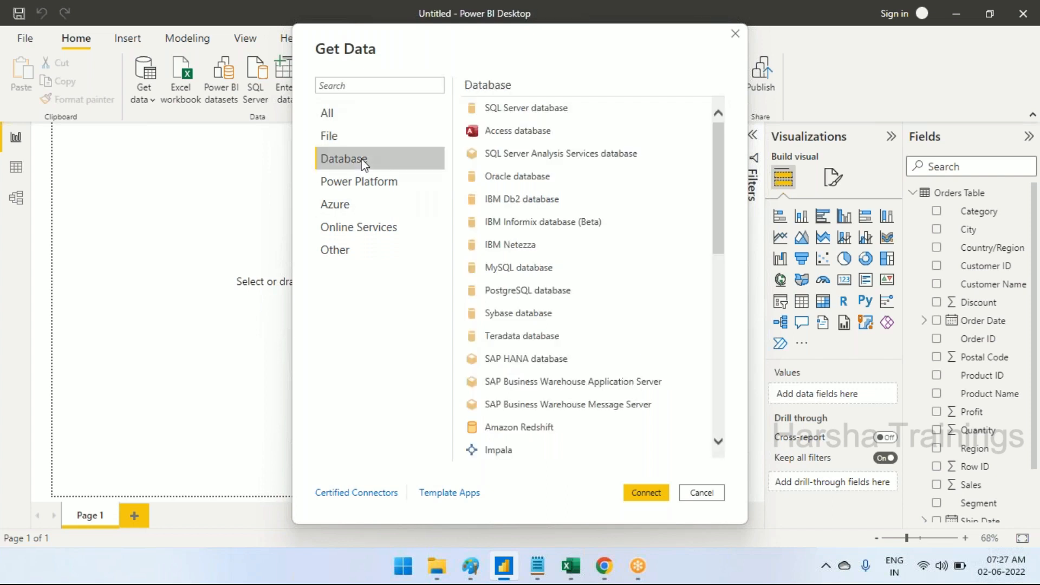
{"action": "left_click", "coordinate": [383, 119]}
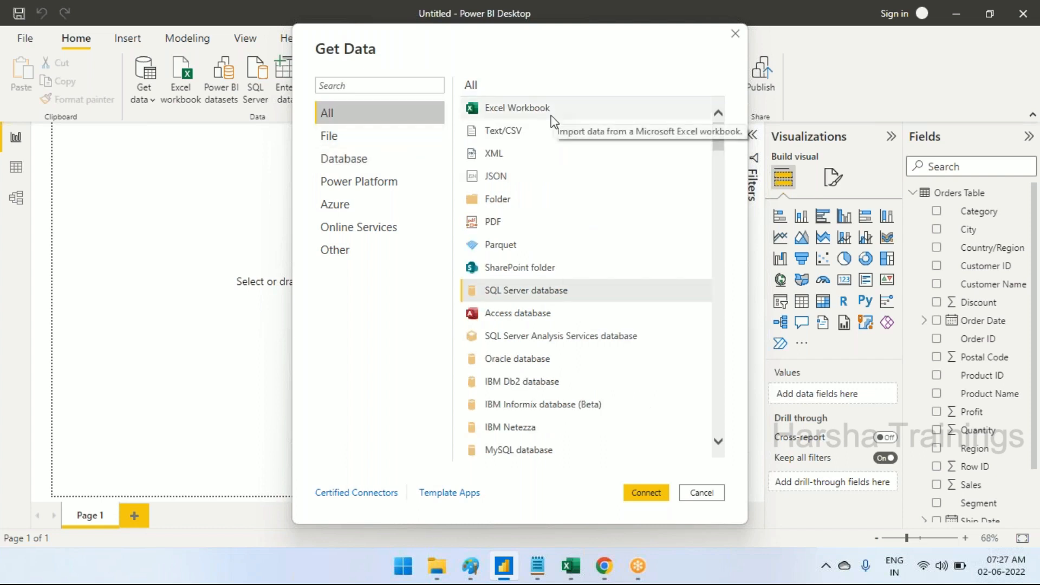
{"action": "left_click", "coordinate": [702, 492]}
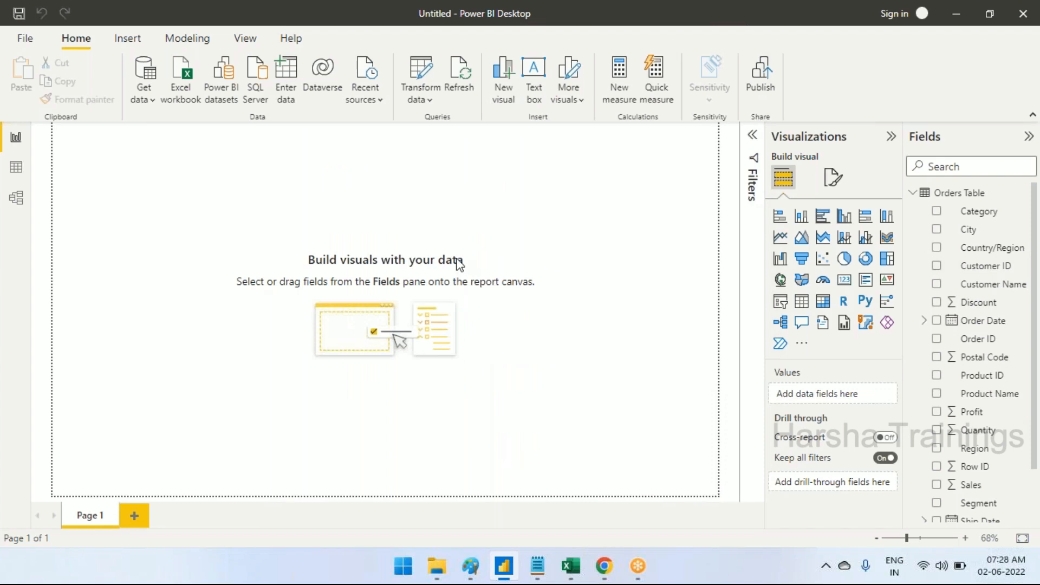
Switch to the Day-1 notes in Notepad and add "Ex: Excel, Database etc.." below the data connections line
{"action": "left_click", "coordinate": [537, 566]}
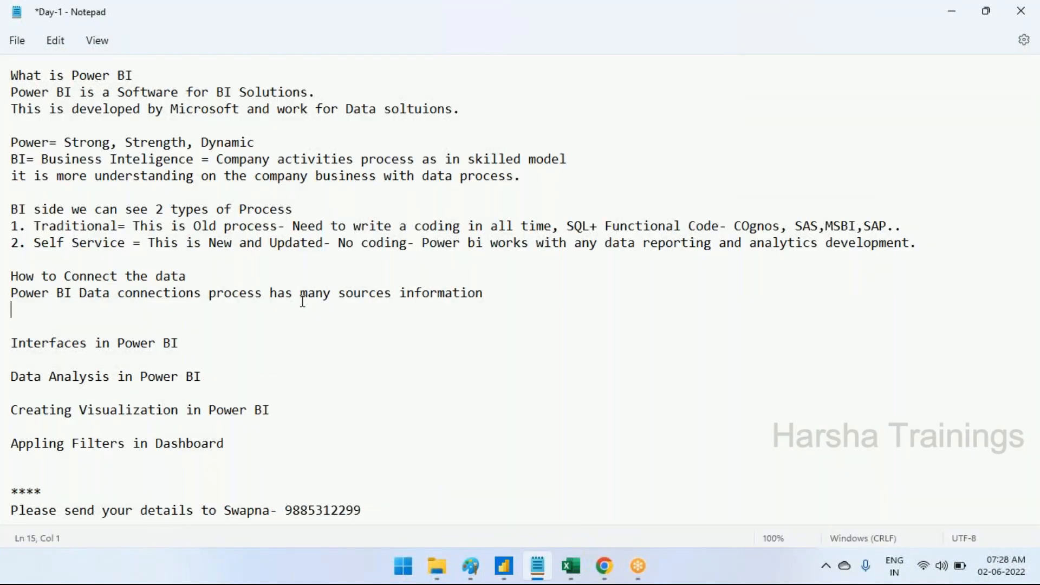
{"action": "type", "text": "Ex: Excel, Data"}
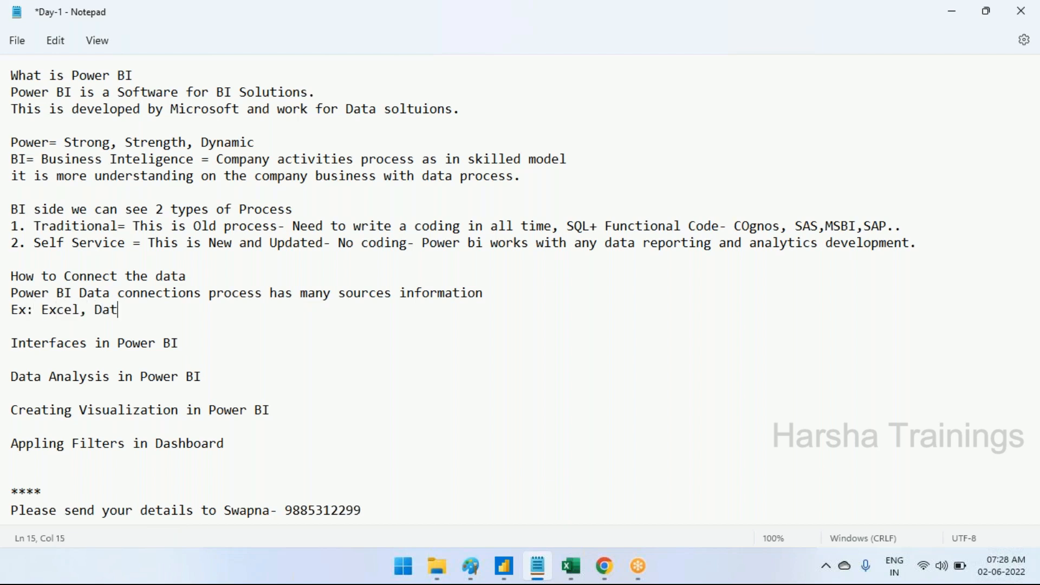
{"action": "key", "text": "BackSpace"}
{"action": "type", "text": "base etc.."}
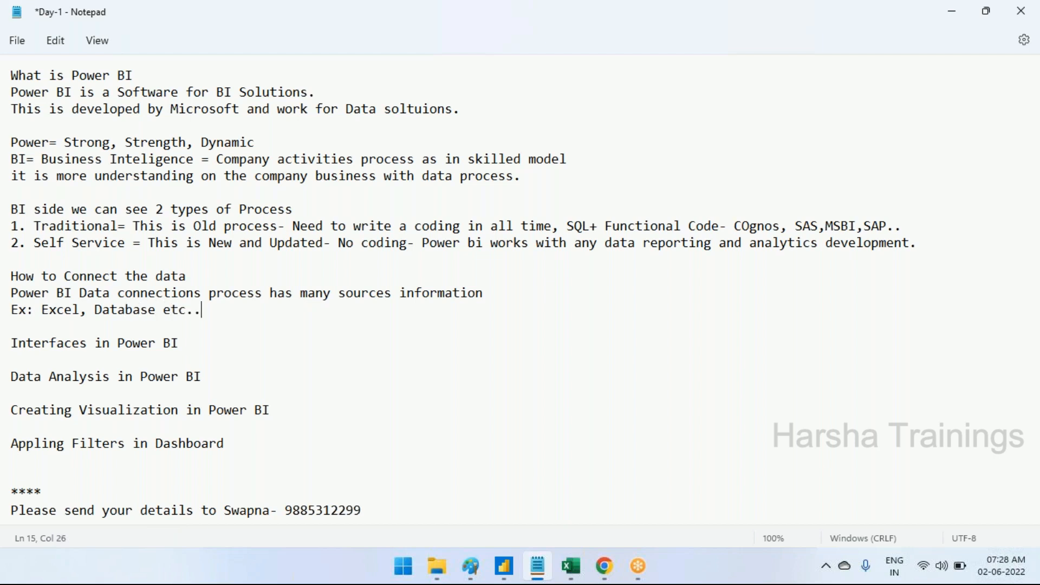
Add the line "Here we can connect the data and develop the reports without any coding" below the examples and save the notes
{"action": "key", "text": "Return"}
{"action": "type", "text": "Here we ca "}
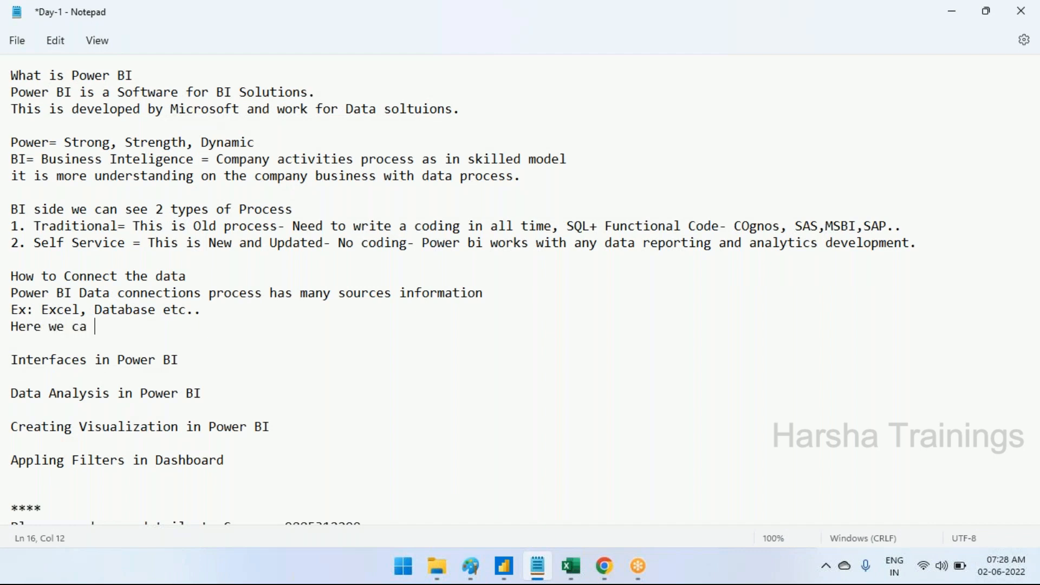
{"action": "type", "text": "n connect the data and"}
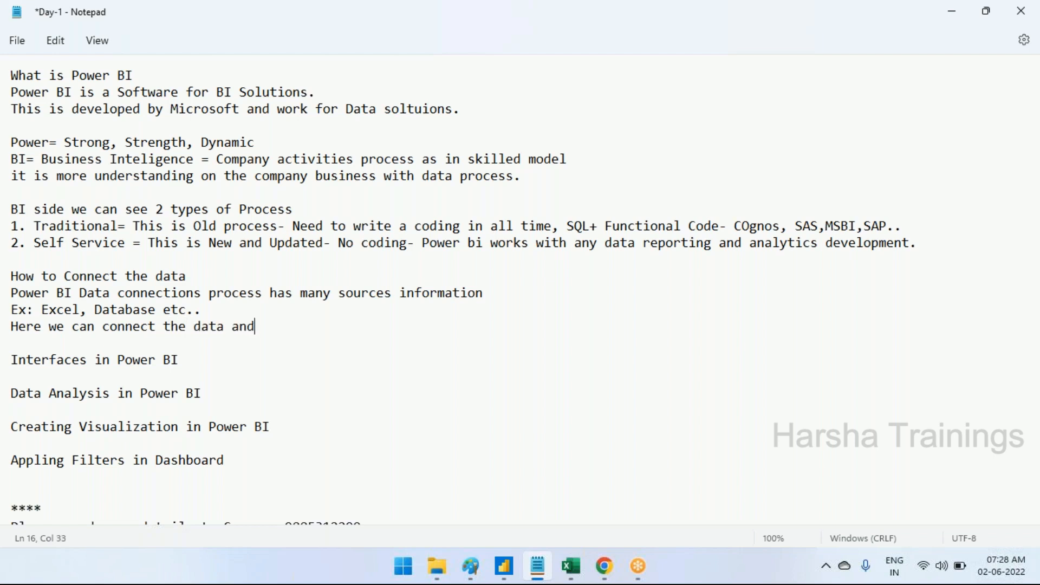
{"action": "type", "text": " develop the rep[ort"}
{"action": "key", "text": "BackSpace"}
{"action": "key", "text": "BackSpace"}
{"action": "key", "text": "BackSpace"}
{"action": "key", "text": "BackSpace"}
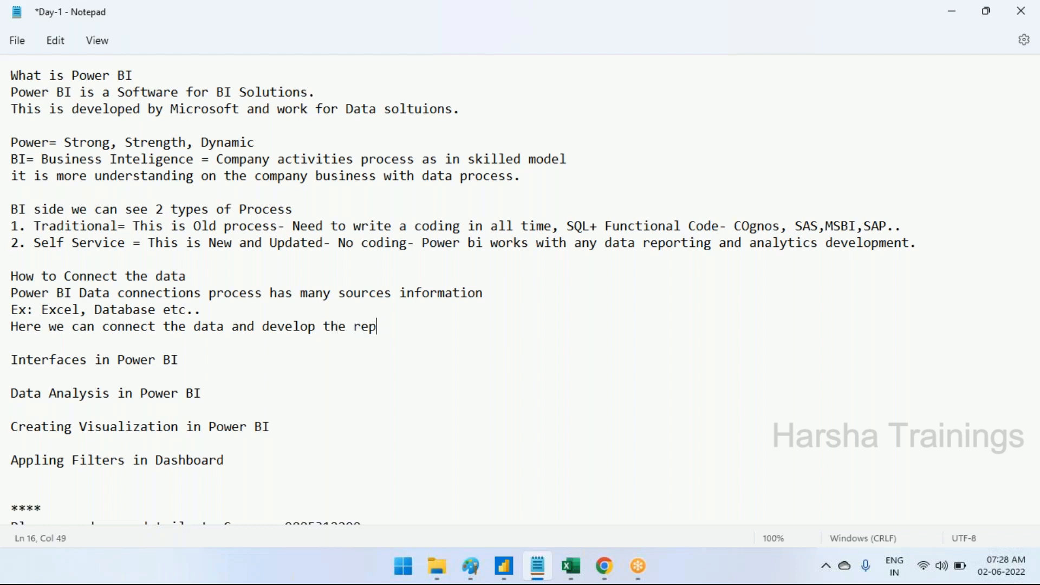
{"action": "type", "text": "orts without any cosi"}
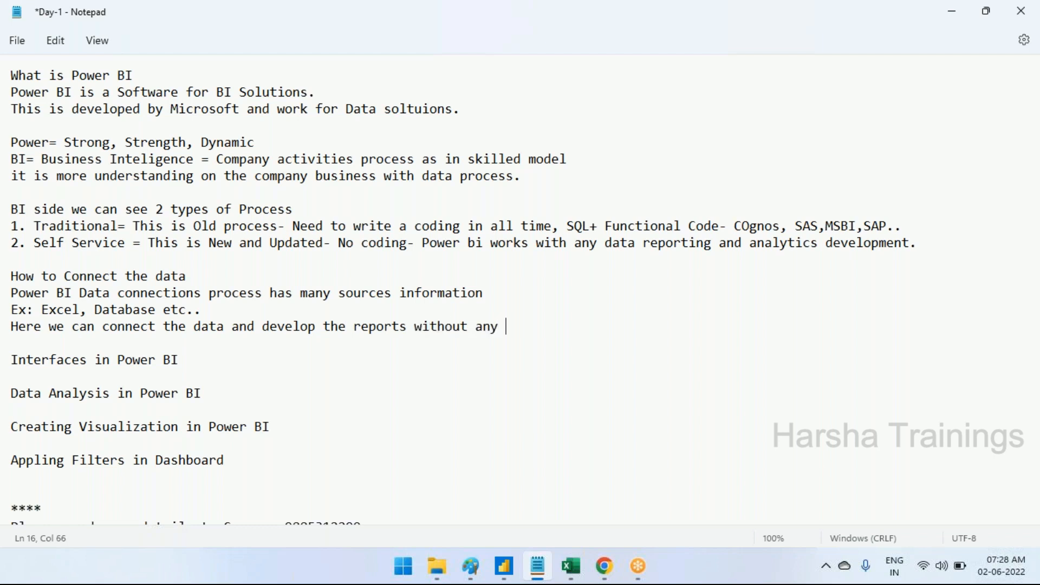
{"action": "key", "text": "BackSpace"}
{"action": "key", "text": "BackSpace"}
{"action": "type", "text": "ding"}
{"action": "key", "text": "Return"}
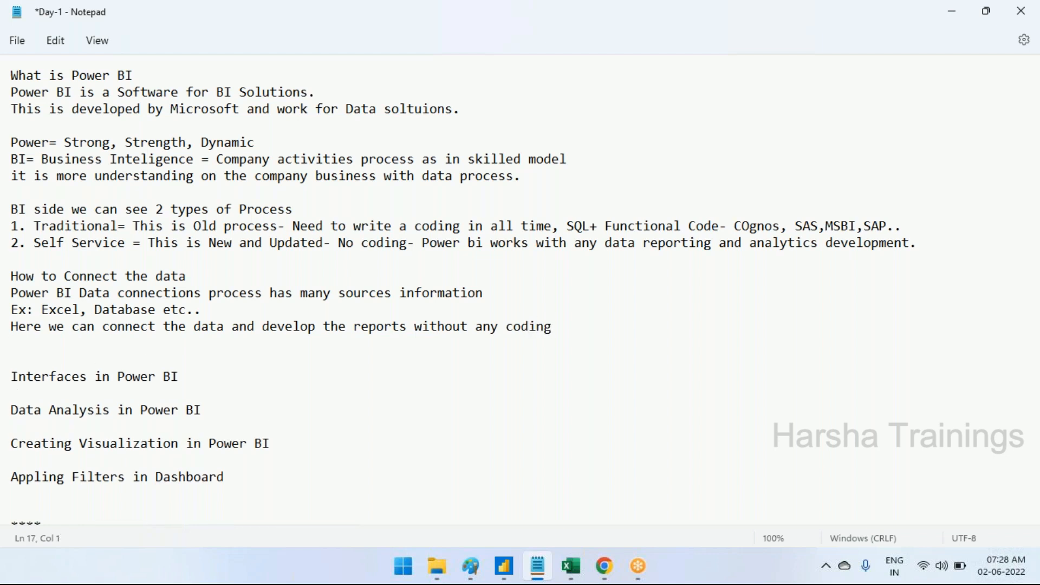
{"action": "key", "text": "Delete"}
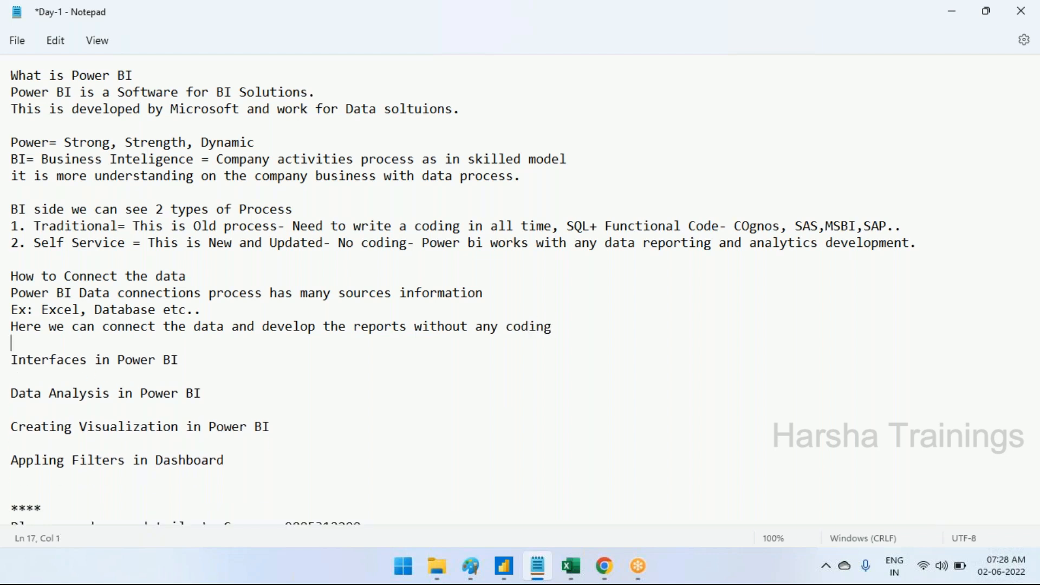
{"action": "key", "text": "ctrl+s"}
Switch to Power BI Desktop, connect to the Orders_Data Excel workbook and open its Orders Table in Power Query Editor for transformation
{"action": "left_click", "coordinate": [504, 566]}
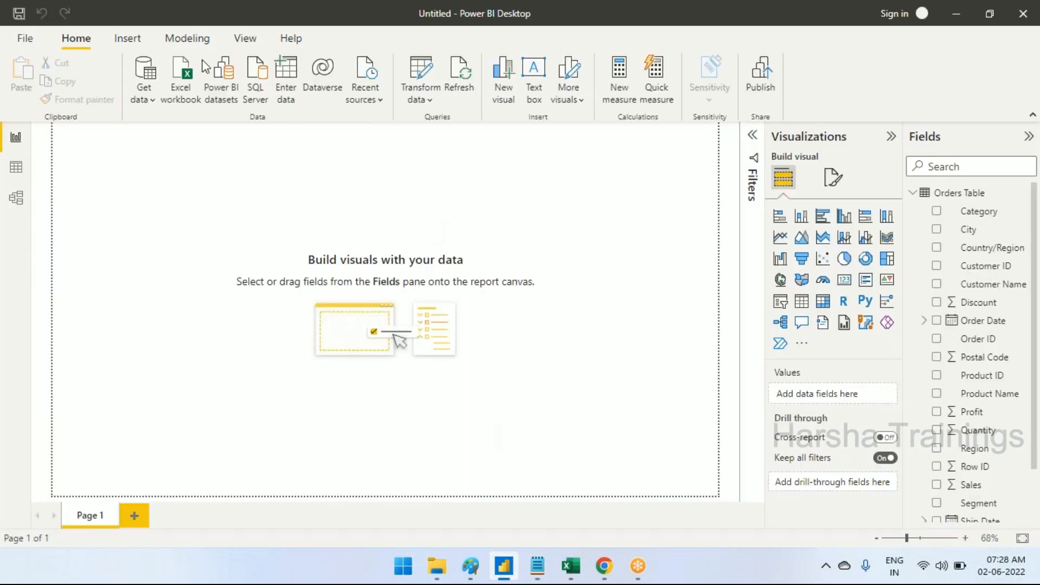
{"action": "left_click", "coordinate": [144, 102]}
{"action": "left_click", "coordinate": [389, 179]}
{"action": "left_click", "coordinate": [149, 95]}
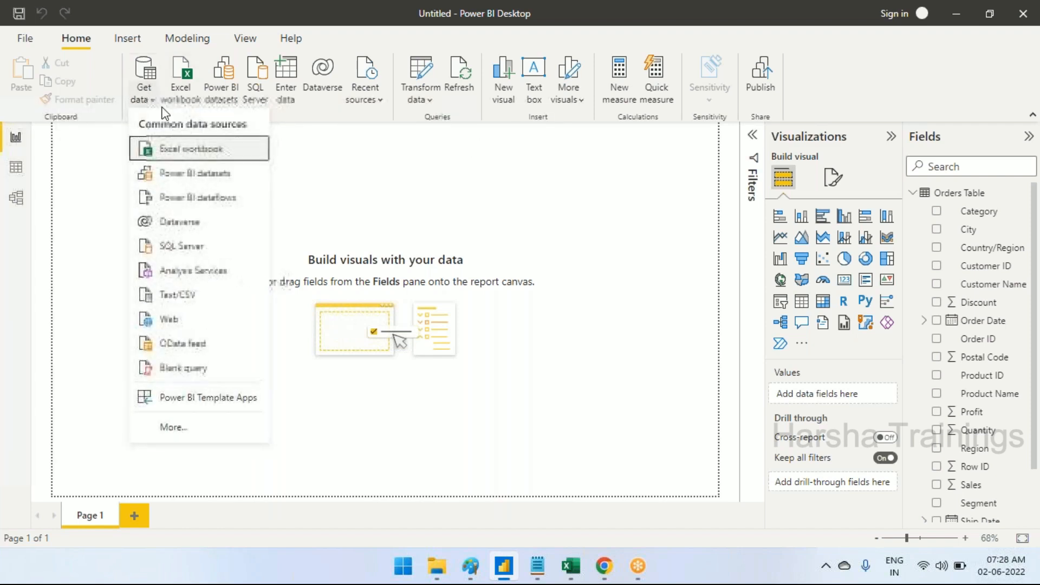
{"action": "left_click", "coordinate": [185, 152]}
{"action": "left_click", "coordinate": [200, 145]}
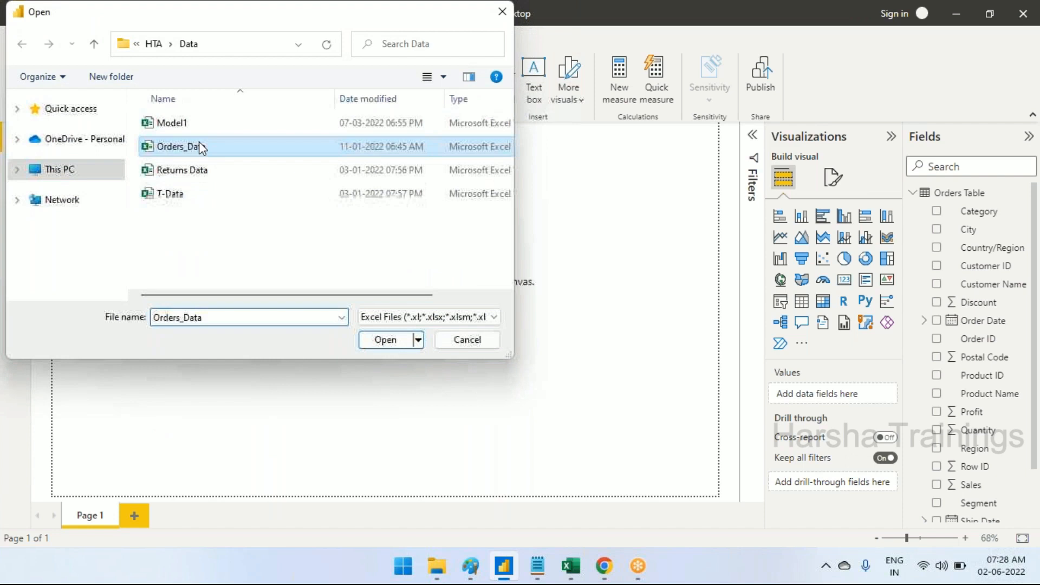
{"action": "left_click", "coordinate": [387, 340]}
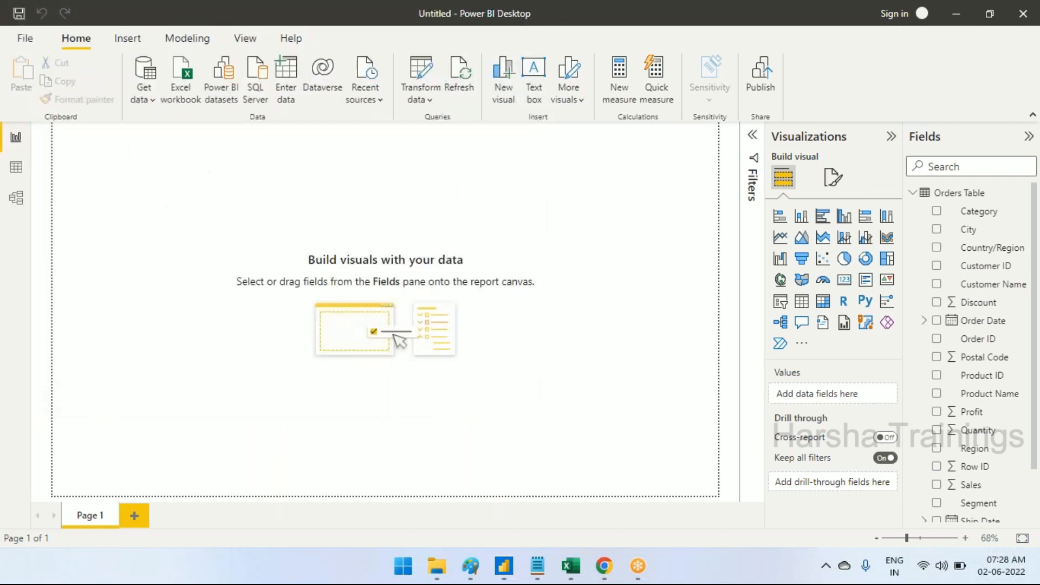
{"action": "left_click", "coordinate": [229, 135]}
{"action": "left_click", "coordinate": [720, 518]}
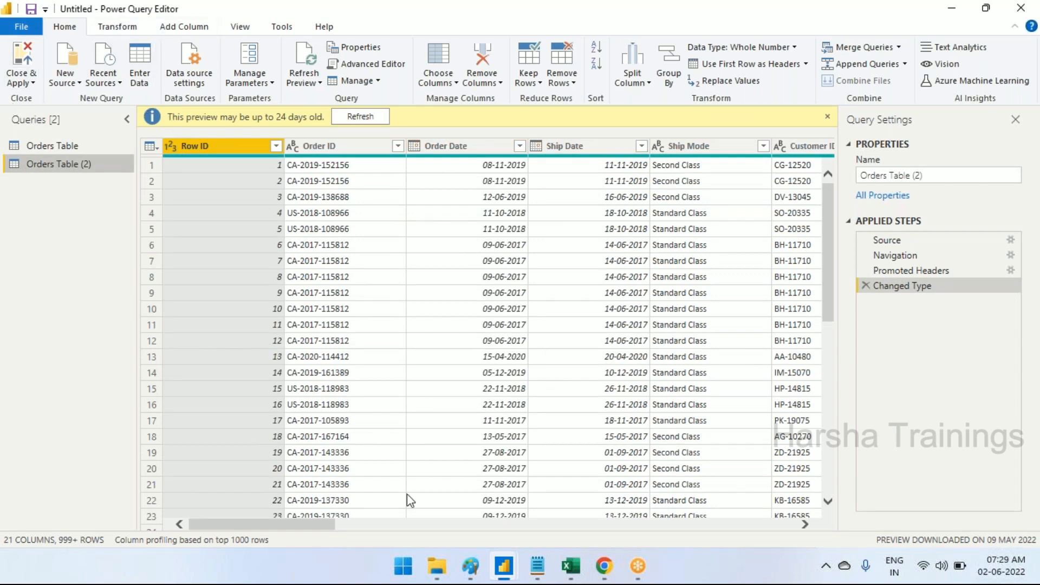
Compare the Power BI Desktop report window with Power Query Editor and look over the Orders Table (2) preview with its Order ID column
{"action": "mouse_move", "coordinate": [504, 571]}
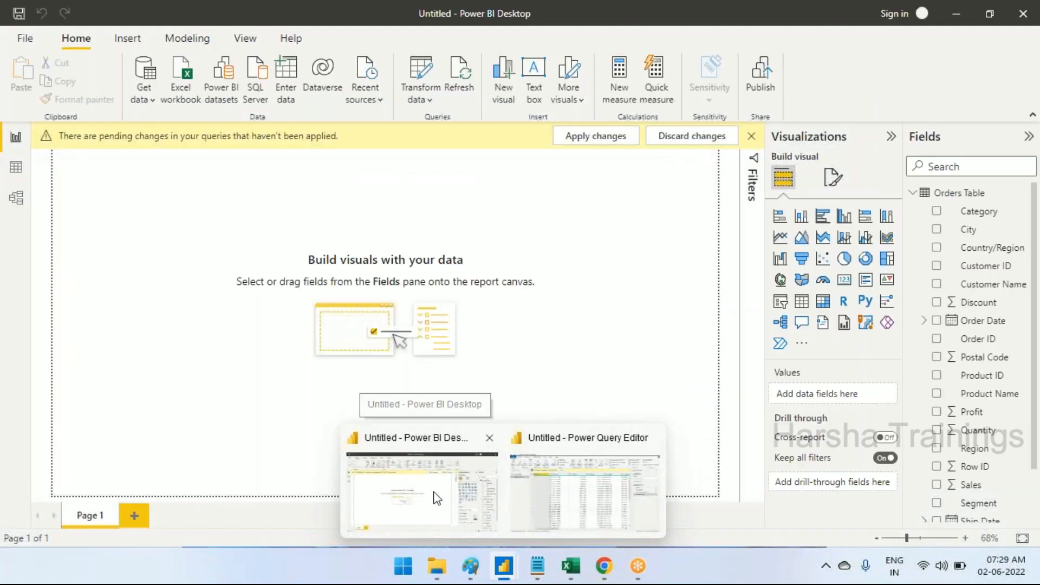
{"action": "left_click", "coordinate": [434, 494]}
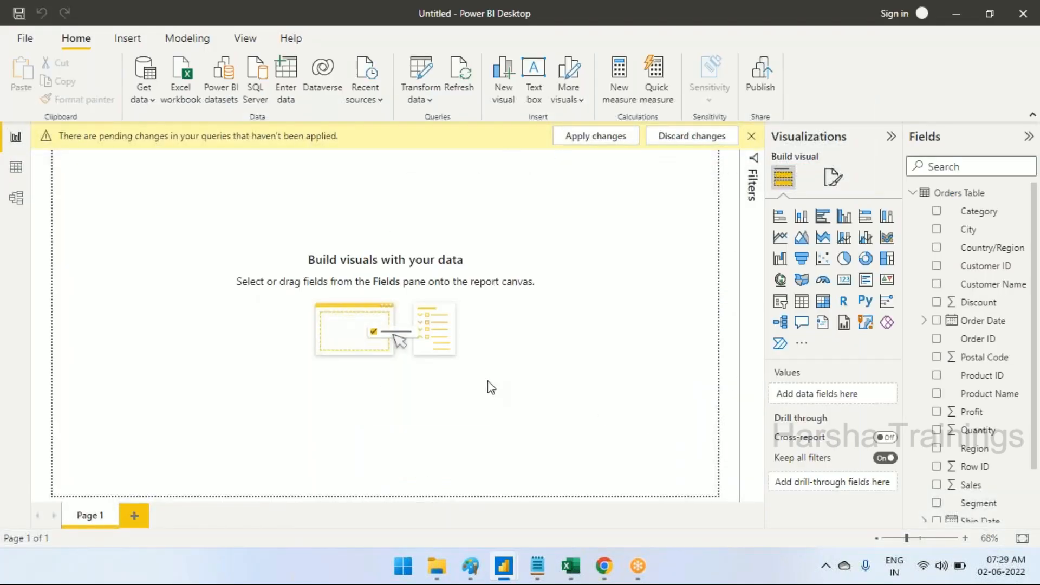
{"action": "mouse_move", "coordinate": [503, 574]}
{"action": "left_click", "coordinate": [601, 490]}
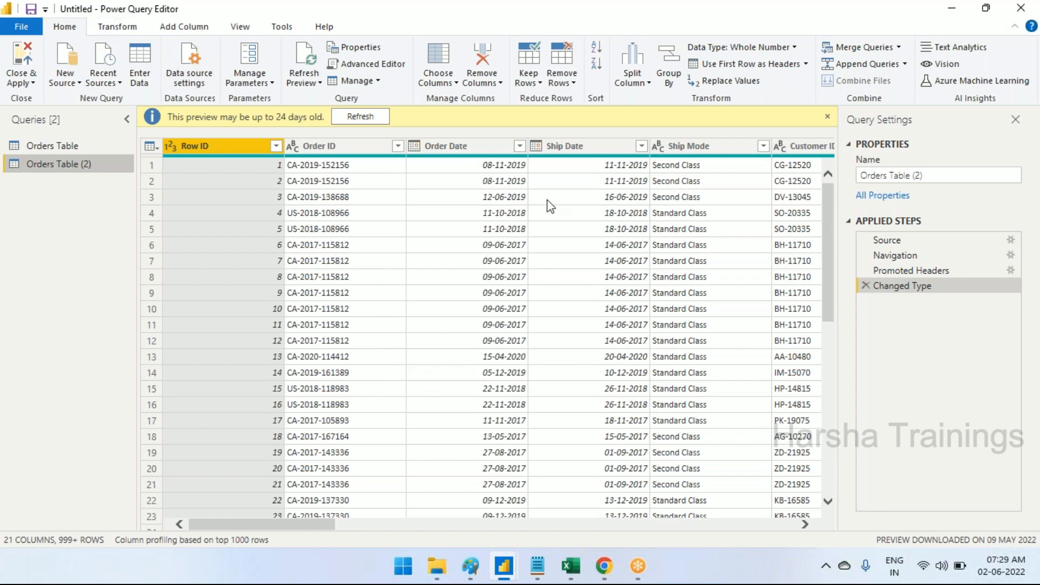
{"action": "left_click", "coordinate": [827, 117]}
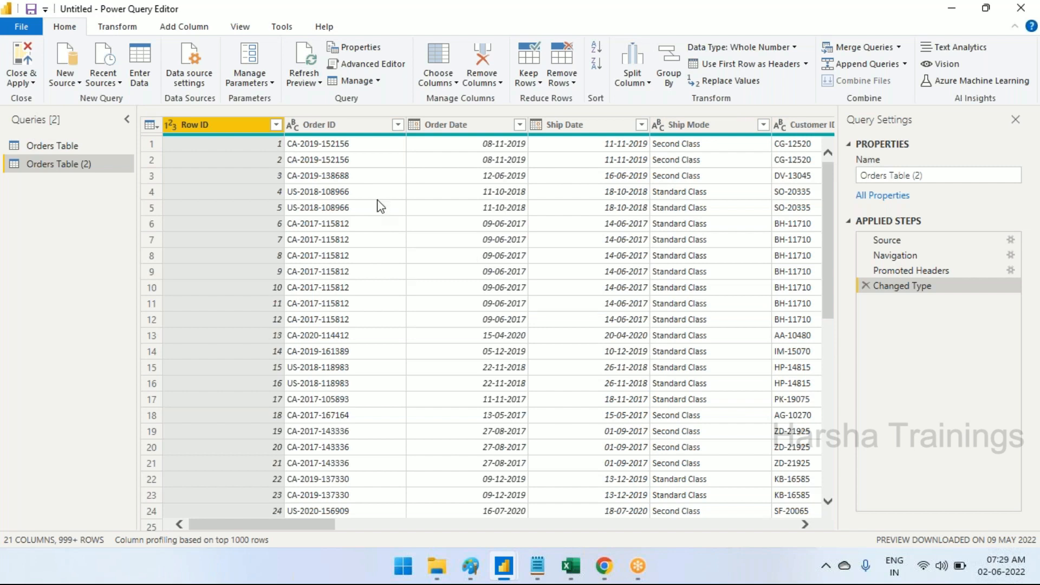
{"action": "left_click", "coordinate": [341, 125]}
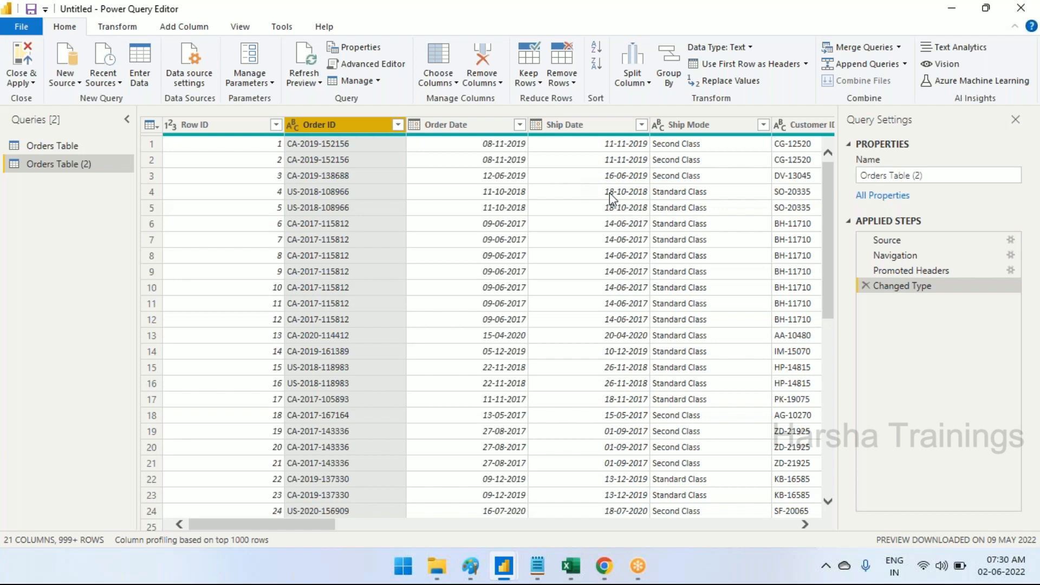
Close Power Query Editor without applying the query changes and dismiss the pending-changes notice in the report window
{"action": "left_click", "coordinate": [22, 82]}
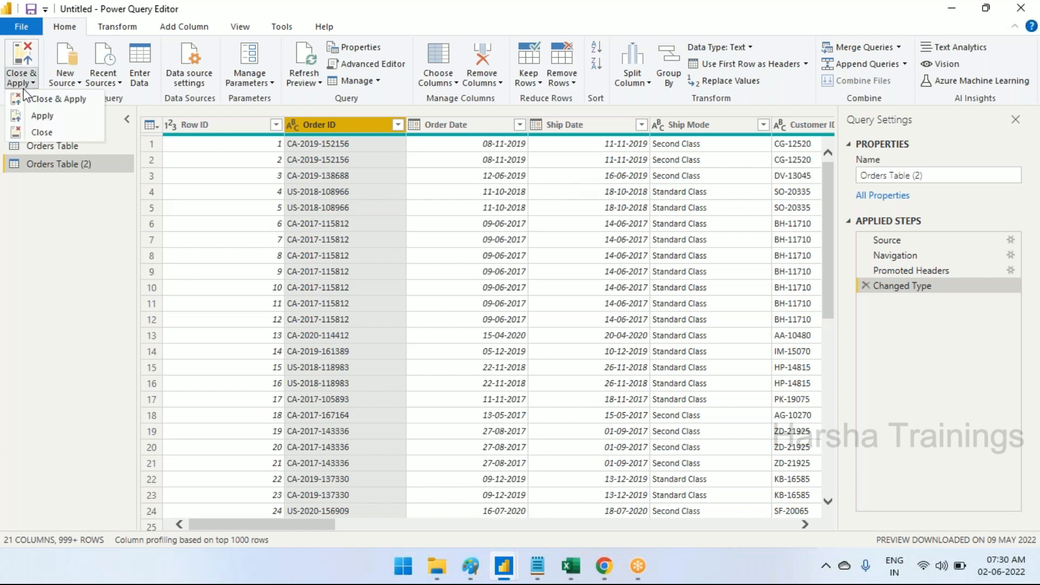
{"action": "left_click", "coordinate": [40, 133]}
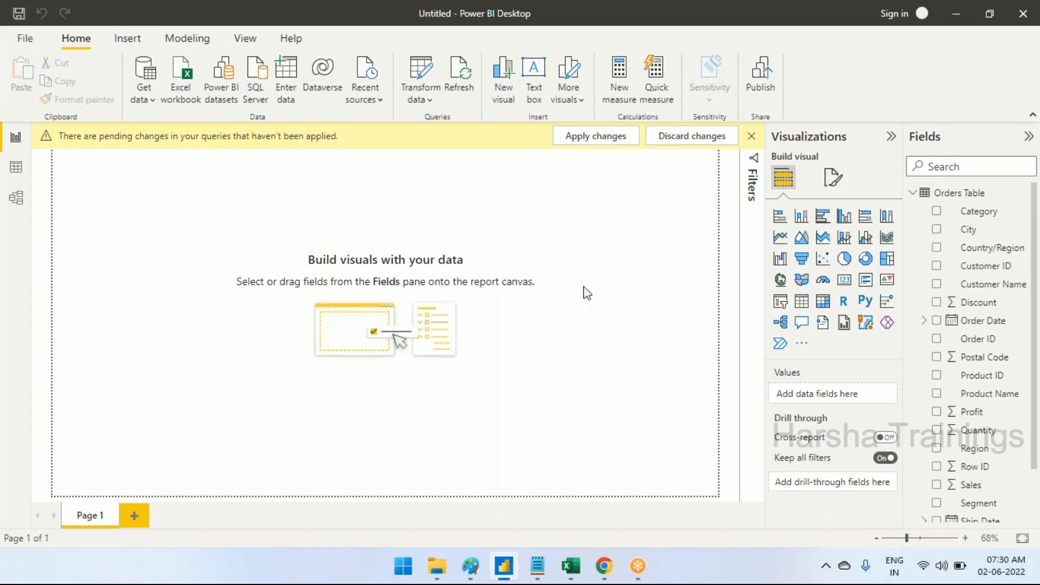
{"action": "left_click", "coordinate": [751, 138]}
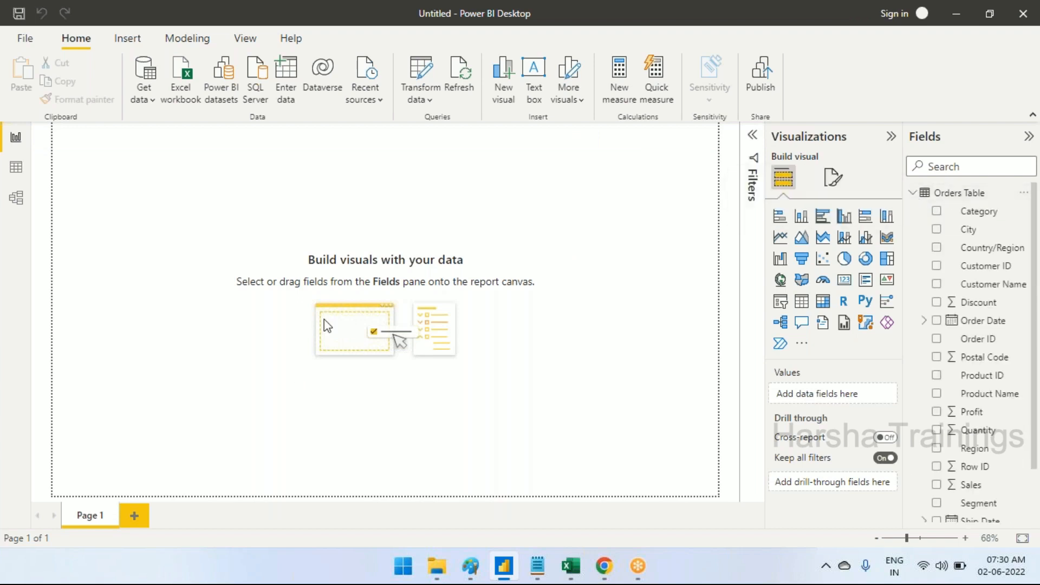
{"action": "left_click", "coordinate": [538, 566]}
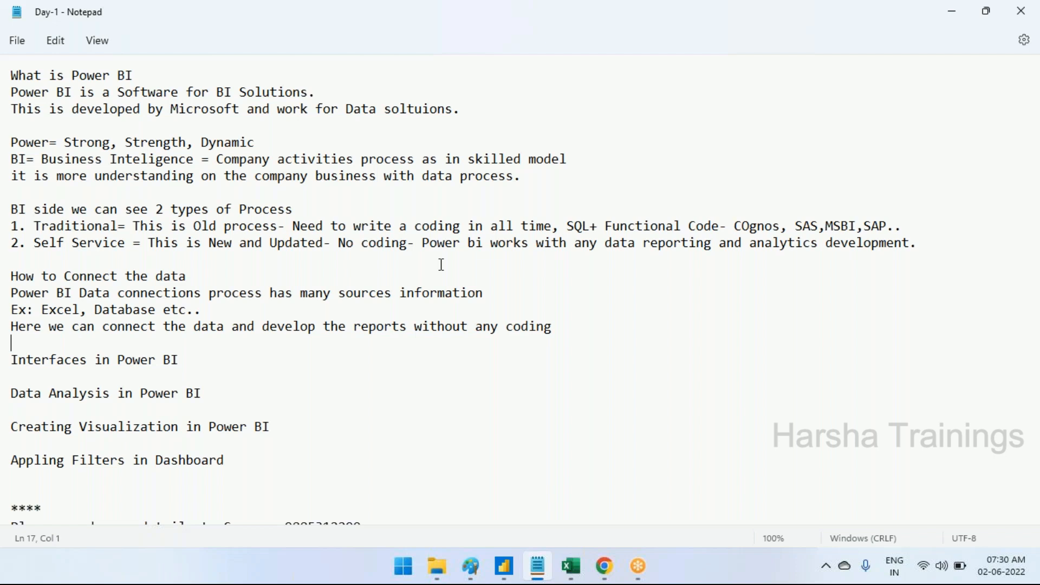
{"action": "left_click", "coordinate": [504, 566]}
{"action": "left_click", "coordinate": [752, 137]}
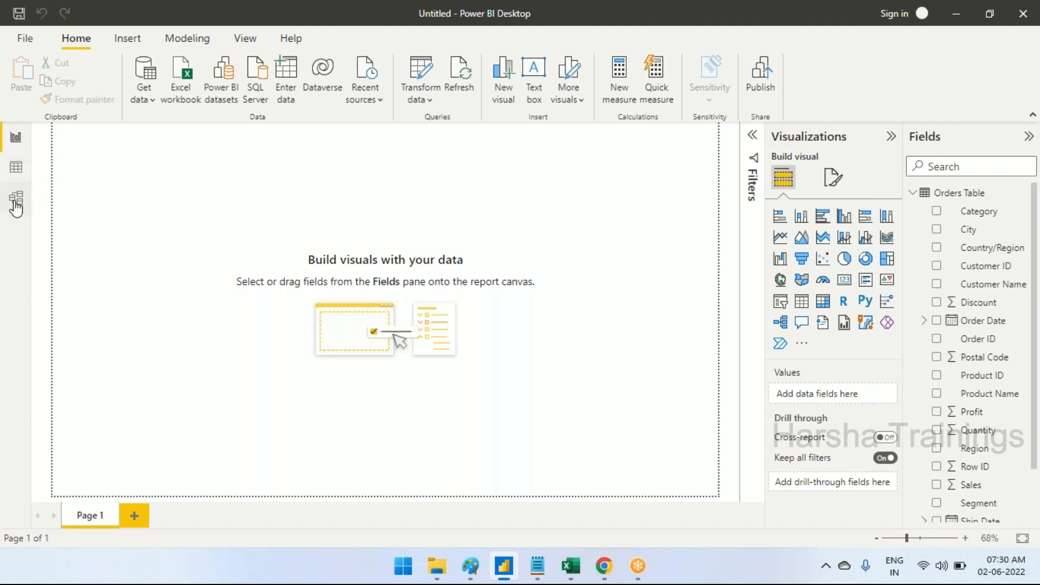
Show the Orders Table in Data view and discard the pending Orders Table (2) query changes
{"action": "left_click", "coordinate": [14, 142]}
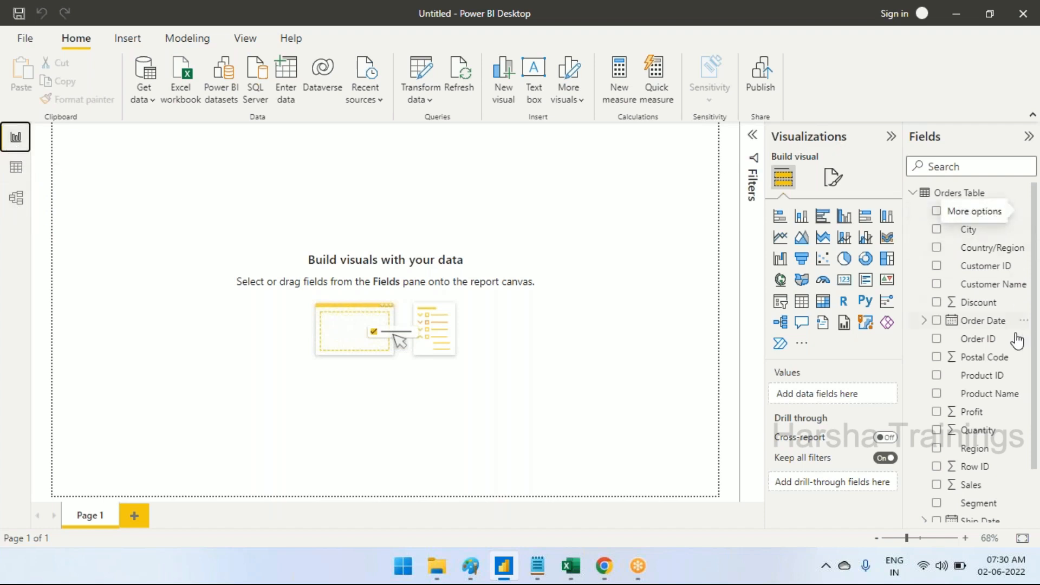
{"action": "left_click", "coordinate": [15, 168]}
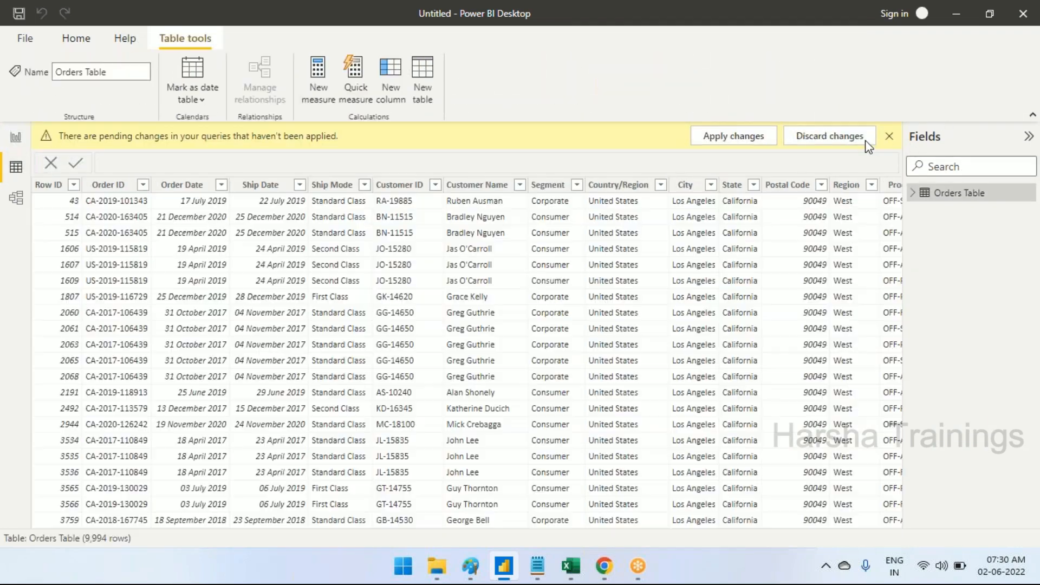
{"action": "left_click", "coordinate": [862, 137]}
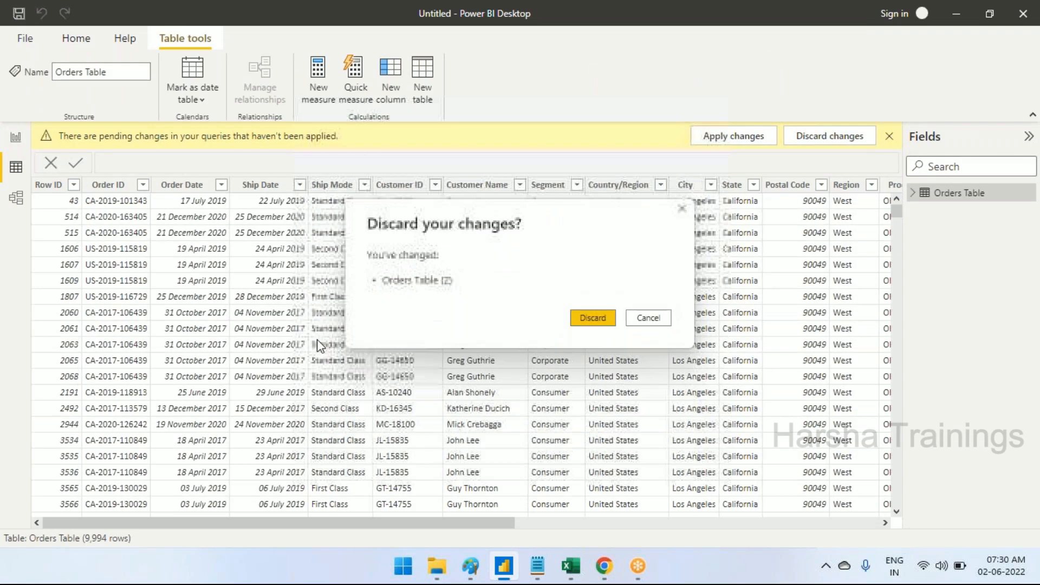
{"action": "left_click", "coordinate": [593, 318]}
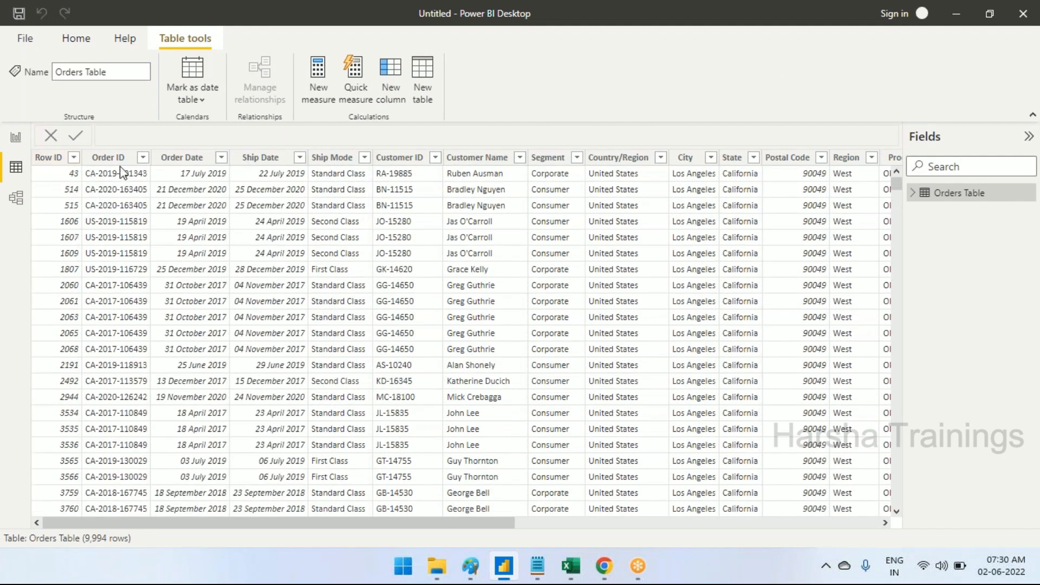
Look through the Orders Table's columns in Data view and its field list in Model view
{"action": "left_click_drag", "start_coordinate": [457, 525], "coordinate": [195, 475]}
{"action": "left_click", "coordinate": [16, 198]}
{"action": "scroll", "coordinate": [249, 274], "scroll_direction": "down", "scroll_amount": 3}
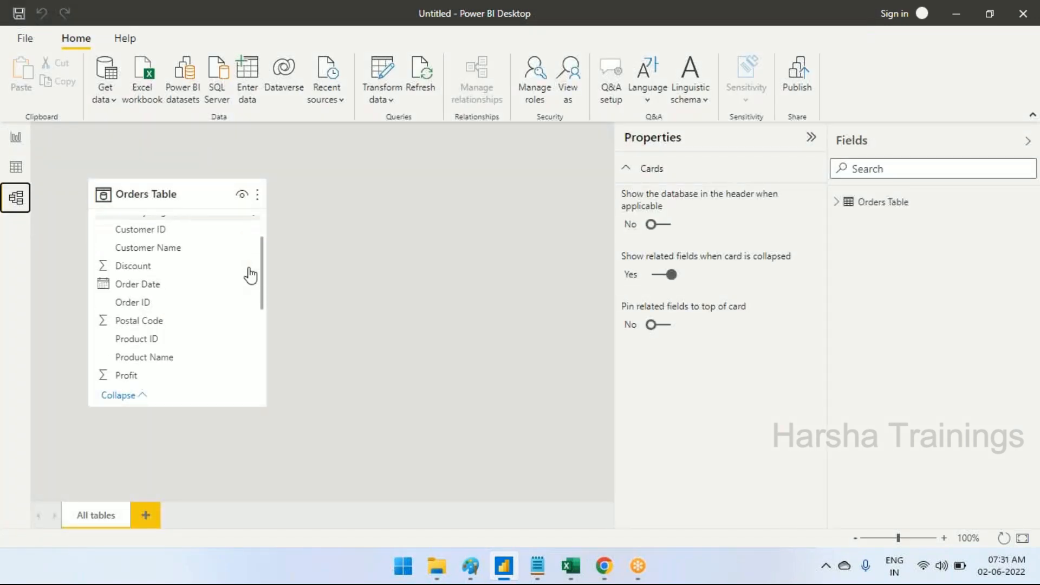
{"action": "scroll", "coordinate": [250, 274], "scroll_direction": "down", "scroll_amount": 2}
{"action": "scroll", "coordinate": [250, 274], "scroll_direction": "up", "scroll_amount": 5}
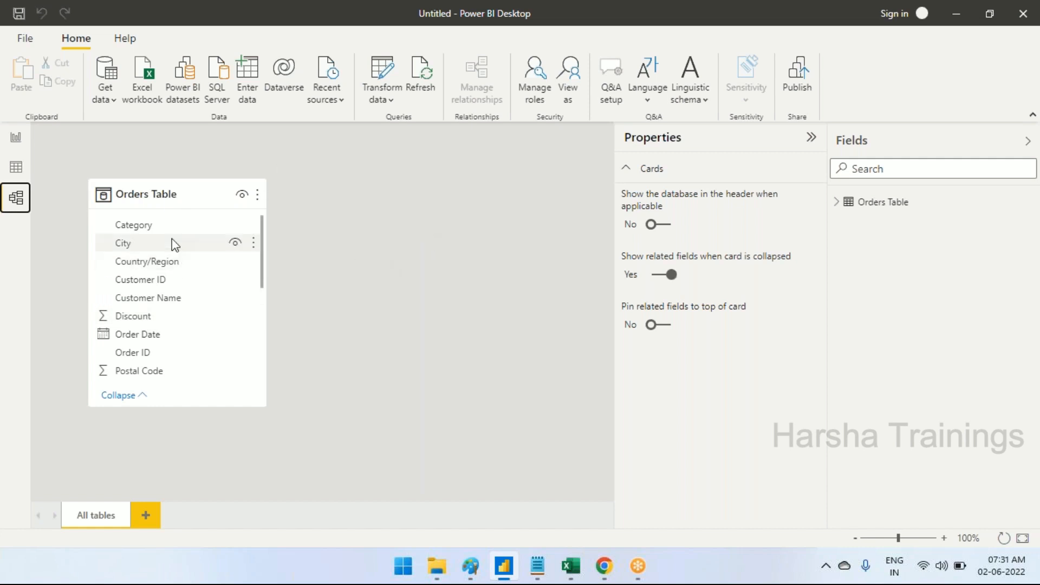
Create a table visual of Sub-Category and Sales on the report page and enlarge it to fit all its rows
{"action": "left_click", "coordinate": [21, 140]}
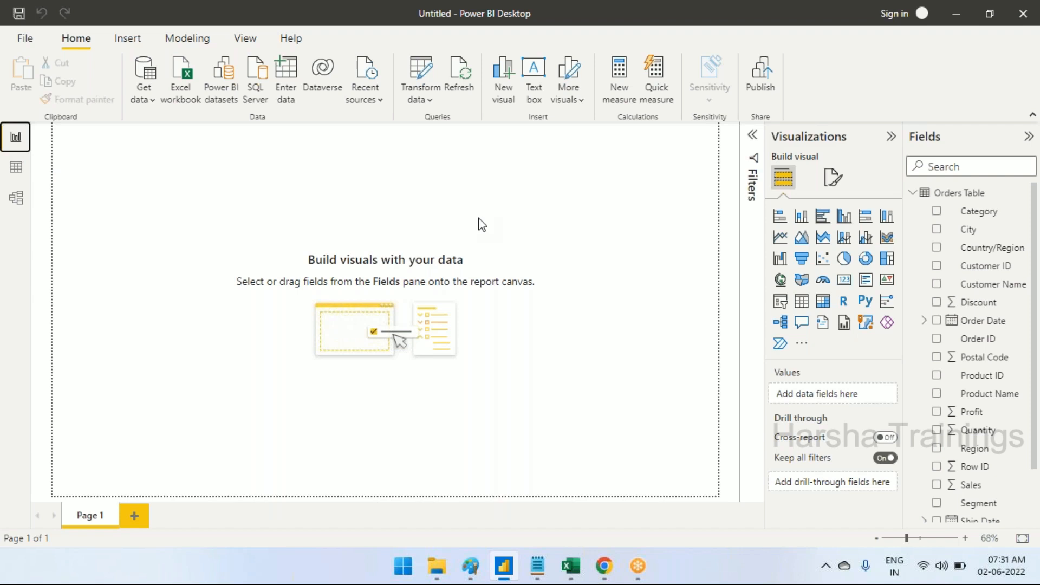
{"action": "scroll", "coordinate": [1029, 433], "scroll_direction": "down", "scroll_amount": 3}
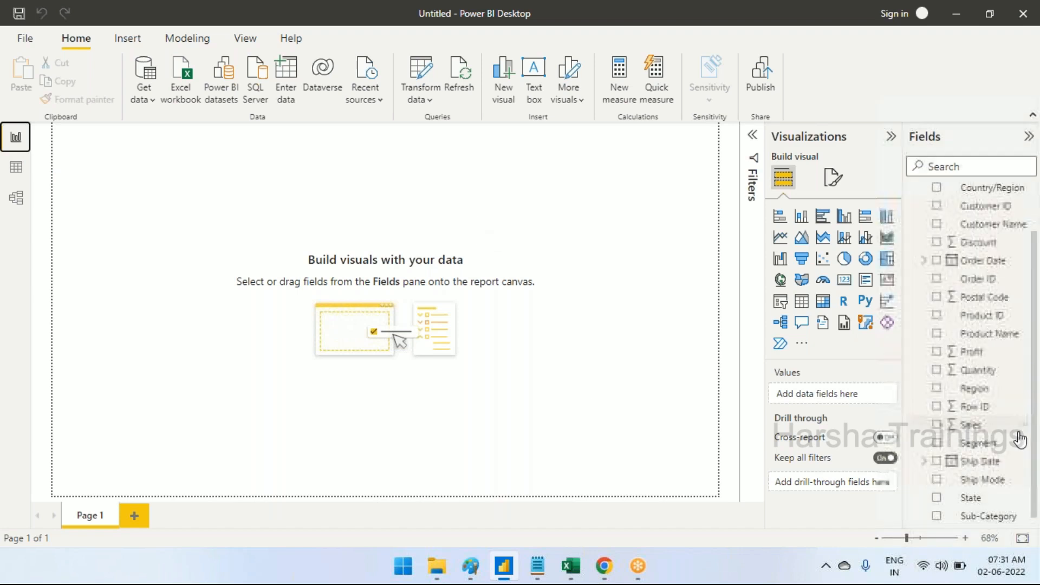
{"action": "left_click", "coordinate": [935, 515]}
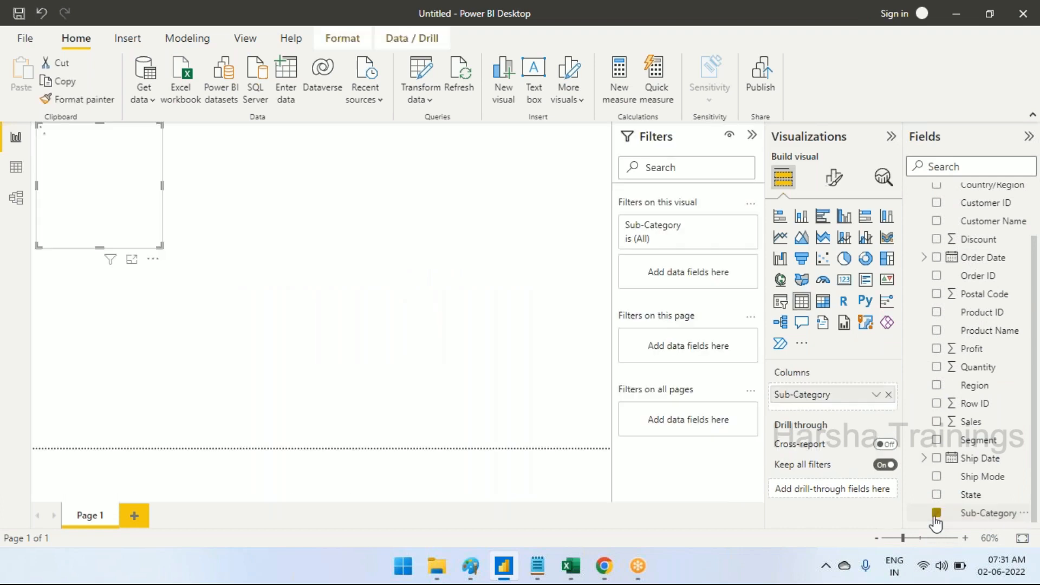
{"action": "left_click", "coordinate": [936, 421]}
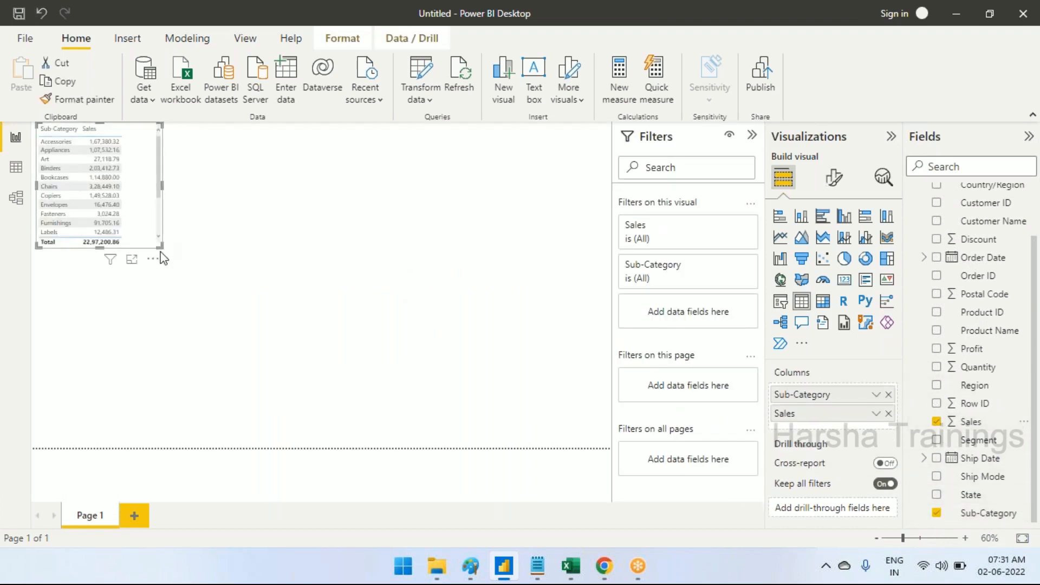
{"action": "left_click_drag", "start_coordinate": [159, 247], "coordinate": [187, 320]}
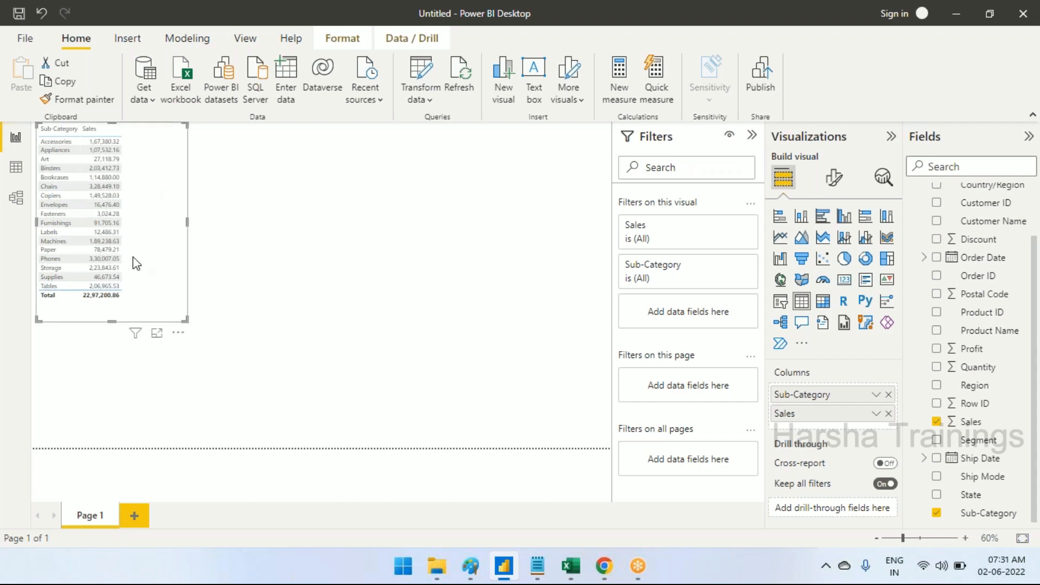
Change the Sub-Category sales table to a stacked column chart, widen it, and convert the visual to a donut chart
{"action": "left_click", "coordinate": [801, 218]}
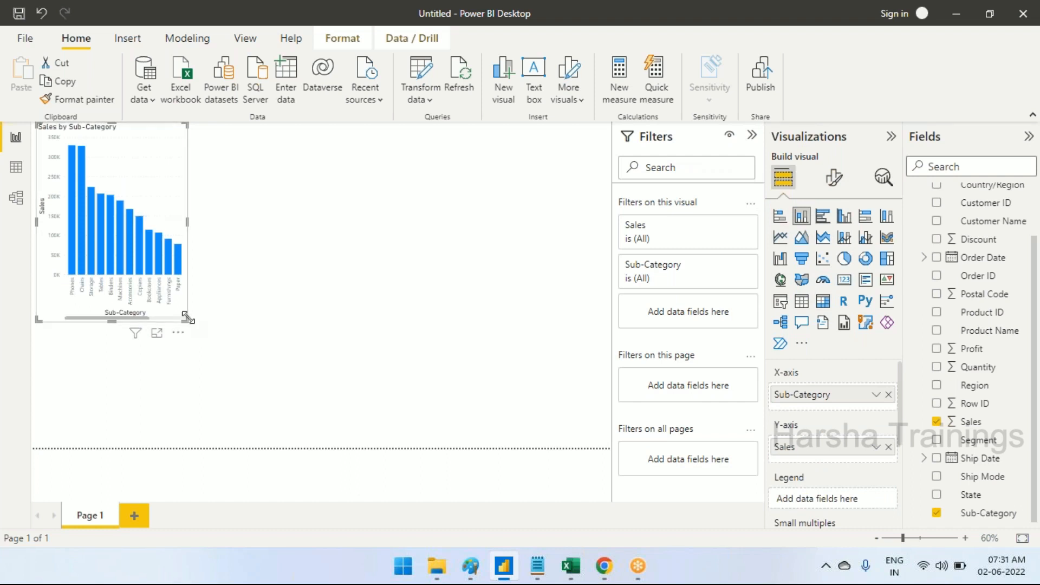
{"action": "left_click_drag", "start_coordinate": [187, 318], "coordinate": [258, 292]}
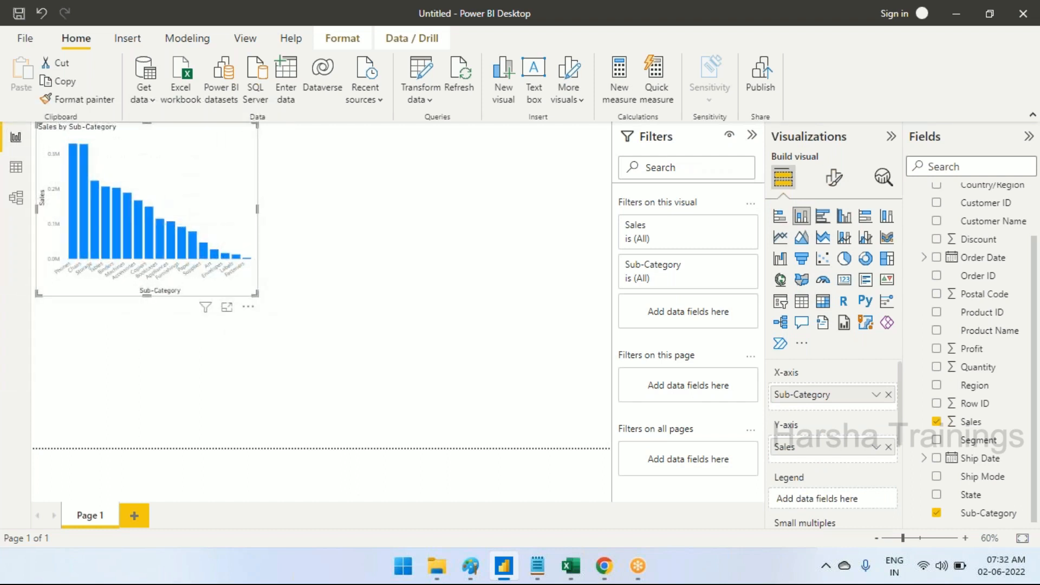
{"action": "left_click", "coordinate": [844, 259]}
{"action": "left_click", "coordinate": [865, 259]}
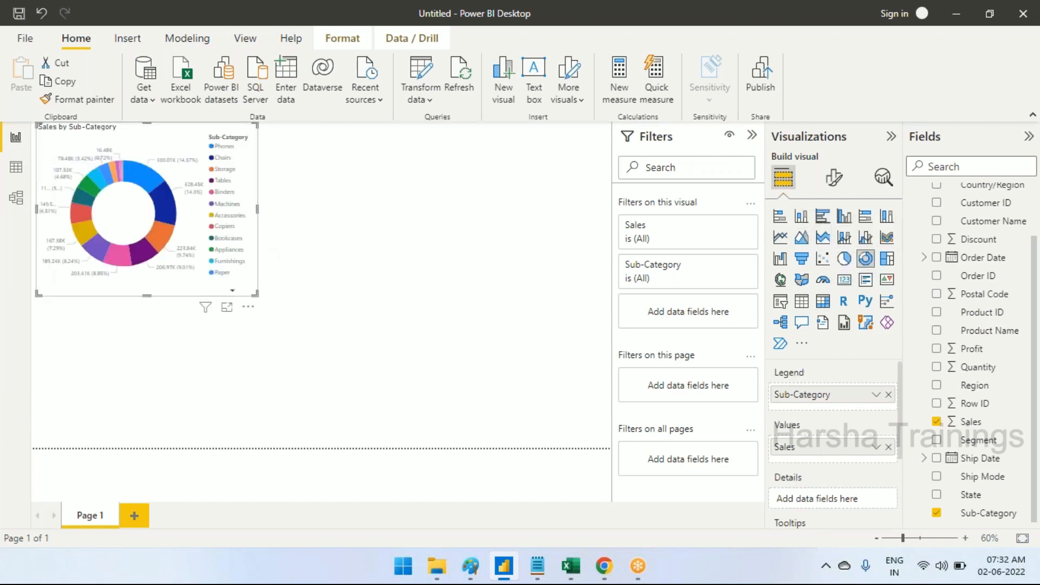
Change the Sub-Category sales donut to a stacked bar chart, convert it to a pie chart, and shrink the visual slightly
{"action": "left_click", "coordinate": [780, 216]}
{"action": "left_click", "coordinate": [425, 264]}
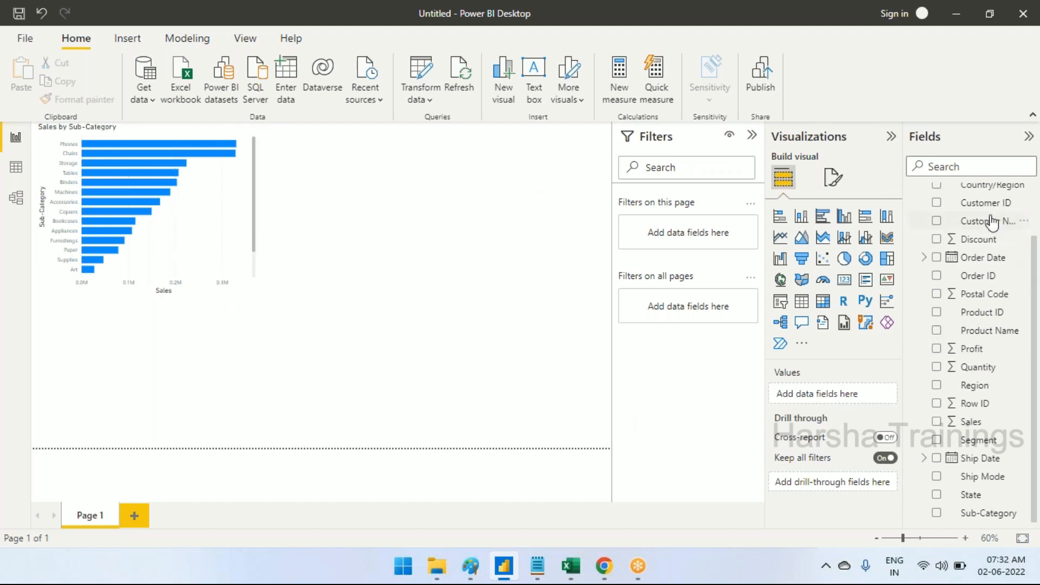
{"action": "scroll", "coordinate": [983, 395], "scroll_direction": "up", "scroll_amount": 2}
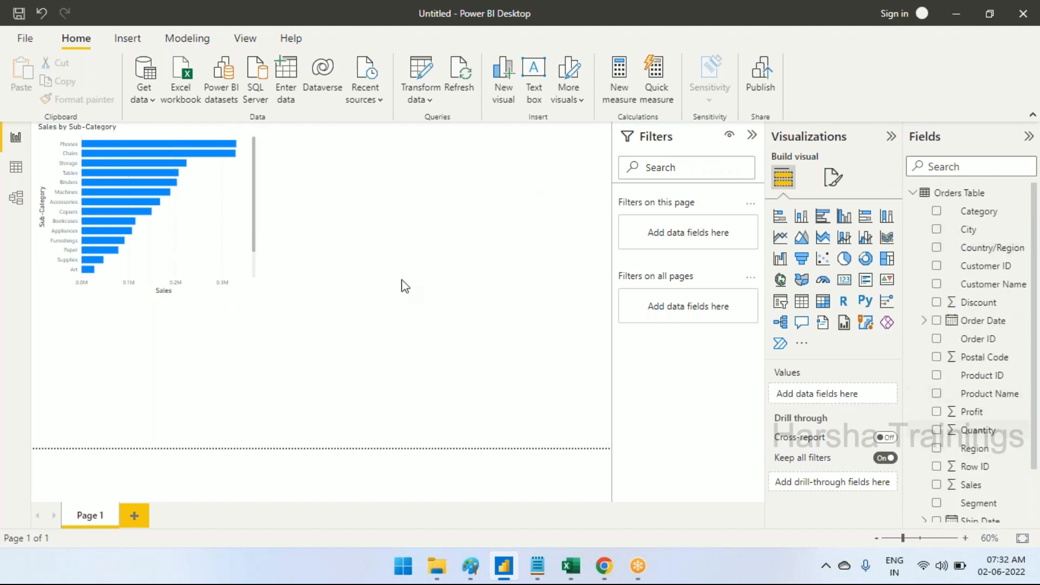
{"action": "left_click", "coordinate": [209, 219]}
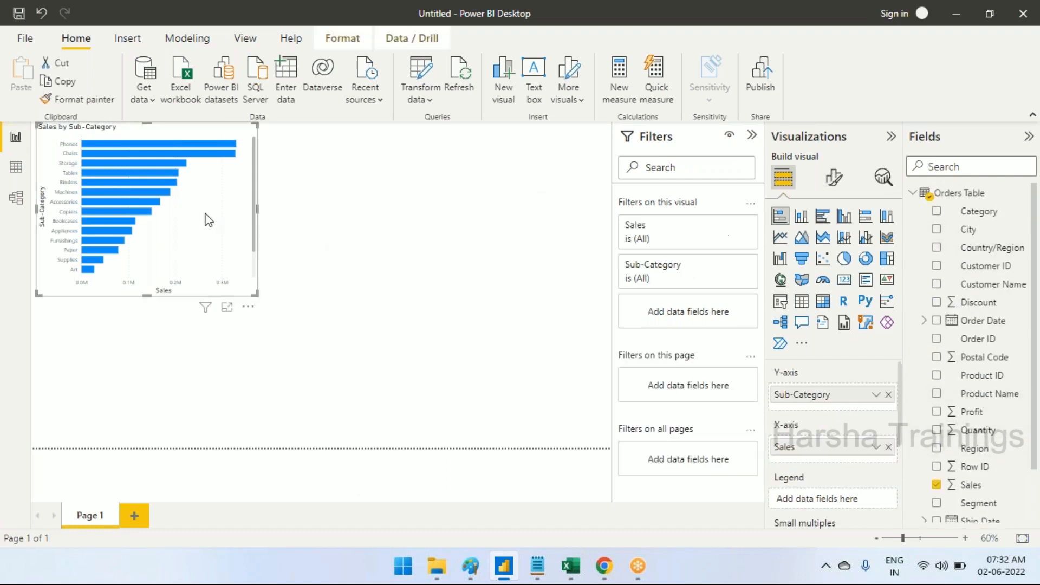
{"action": "left_click", "coordinate": [844, 259]}
{"action": "left_click_drag", "start_coordinate": [256, 296], "coordinate": [251, 269]}
{"action": "left_click", "coordinate": [411, 300]}
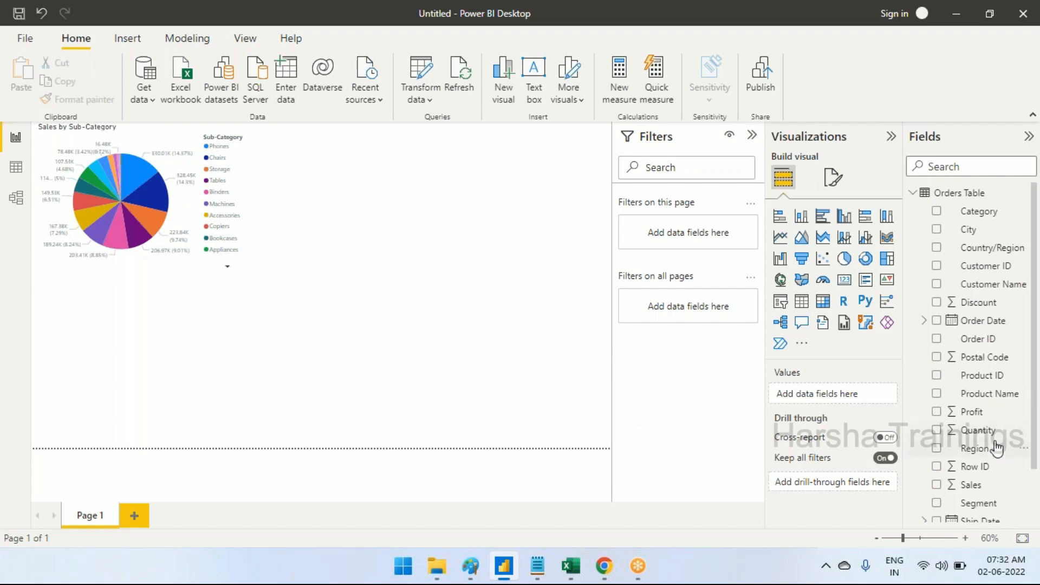
Create a Region and Sales table below the pie chart, move it down slightly, and convert it to a stacked column chart
{"action": "scroll", "coordinate": [997, 450], "scroll_direction": "down", "scroll_amount": 2}
{"action": "left_click", "coordinate": [939, 387]}
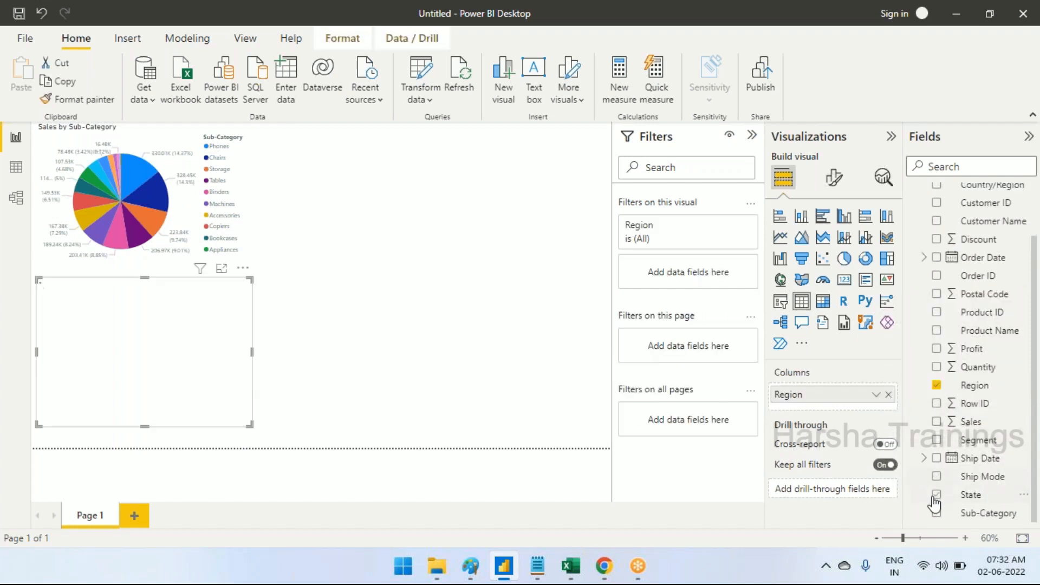
{"action": "left_click", "coordinate": [939, 428]}
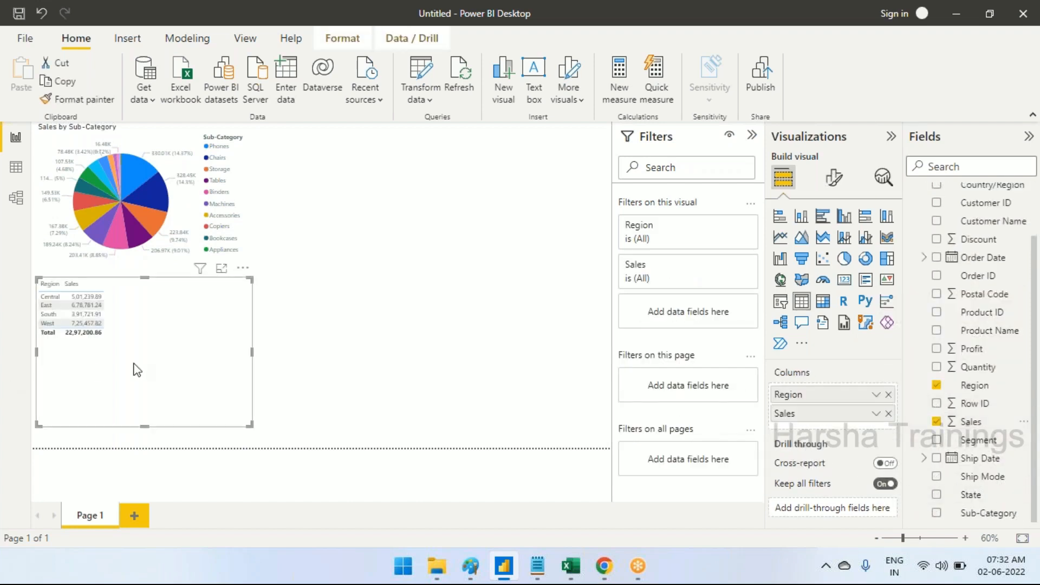
{"action": "left_click_drag", "start_coordinate": [158, 358], "coordinate": [157, 375]}
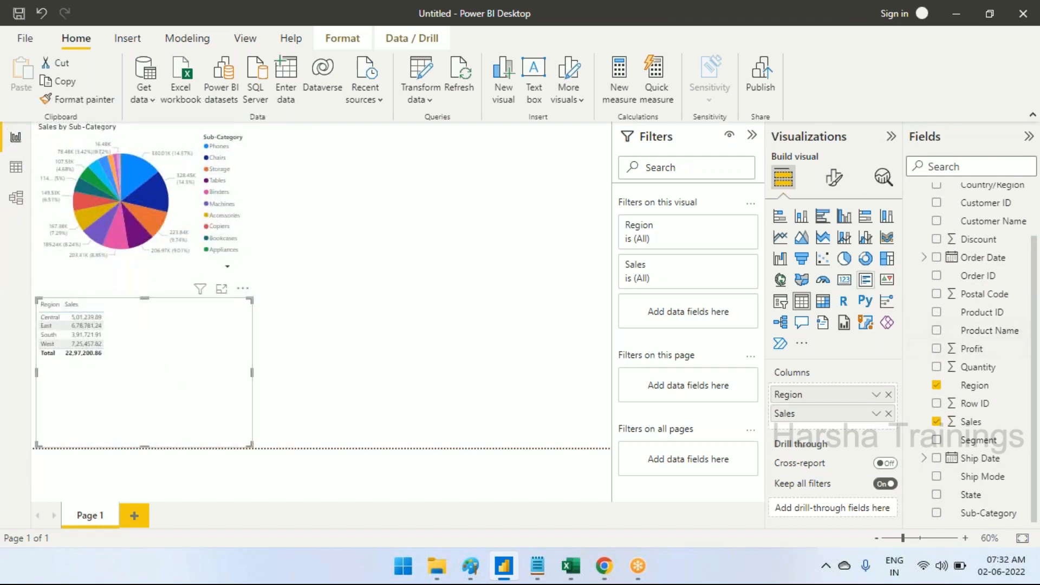
{"action": "left_click", "coordinate": [800, 217]}
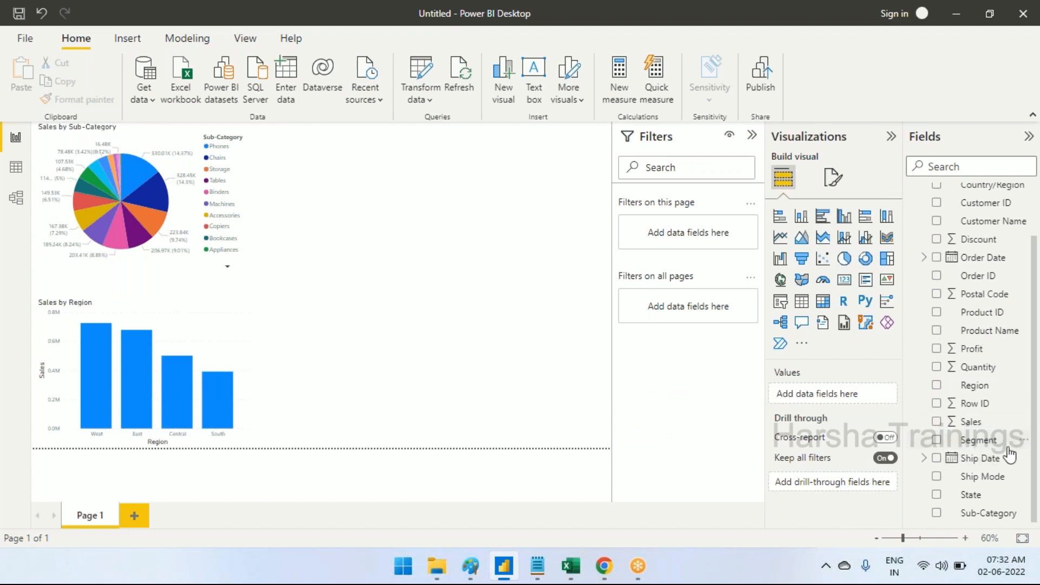
Create a map of Sales by State, widen it across the page, try the filled map type, and return to the bubble map
{"action": "left_click", "coordinate": [936, 494]}
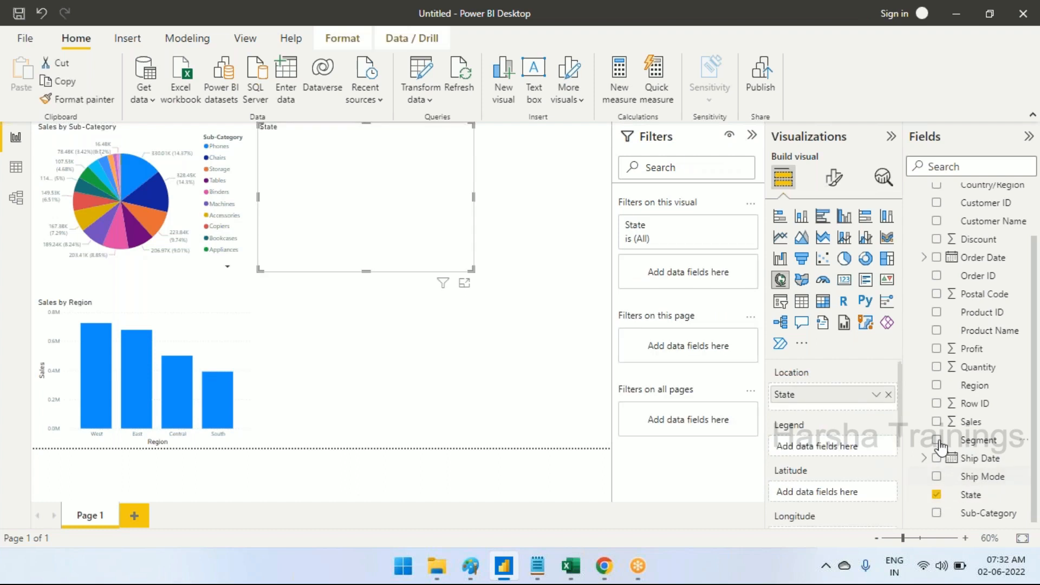
{"action": "left_click", "coordinate": [936, 421]}
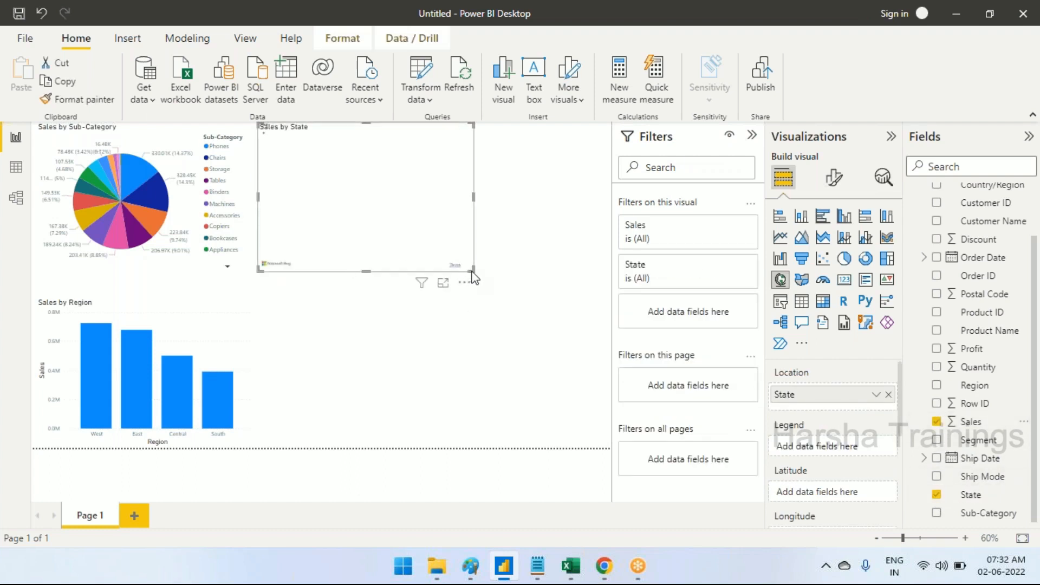
{"action": "left_click_drag", "start_coordinate": [472, 271], "coordinate": [602, 274]}
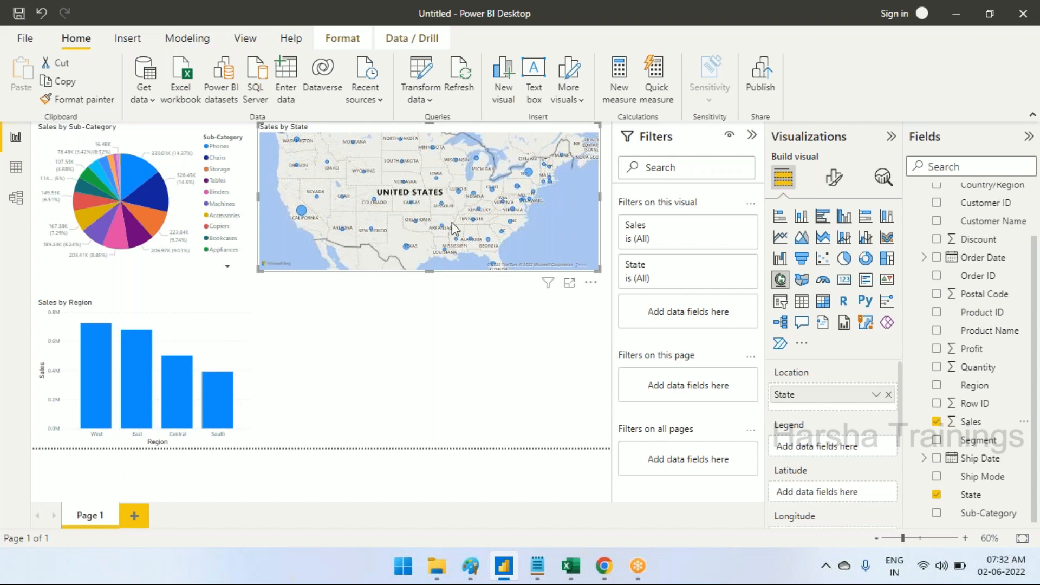
{"action": "left_click", "coordinate": [802, 280]}
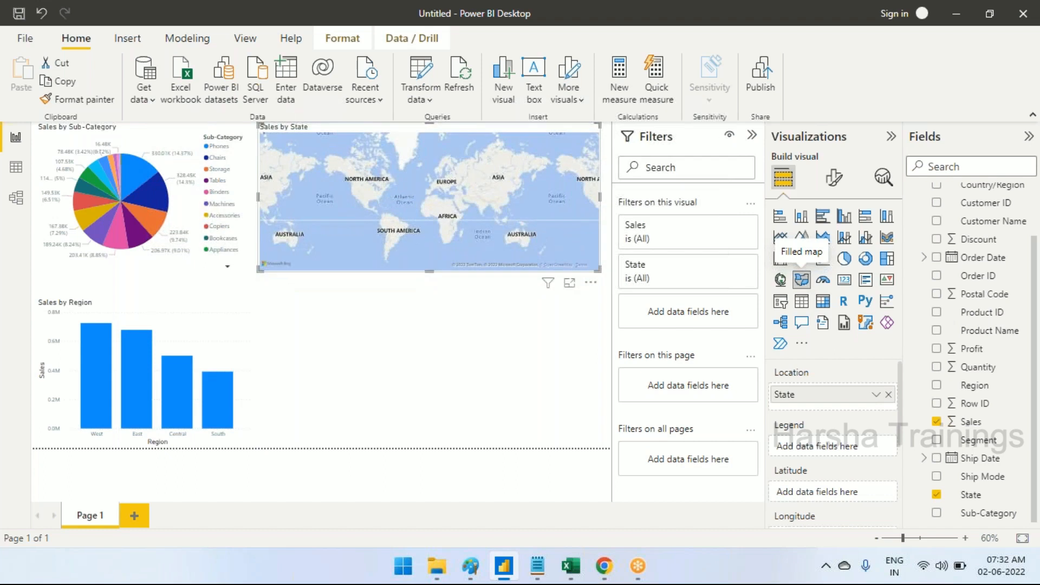
{"action": "left_click", "coordinate": [781, 280]}
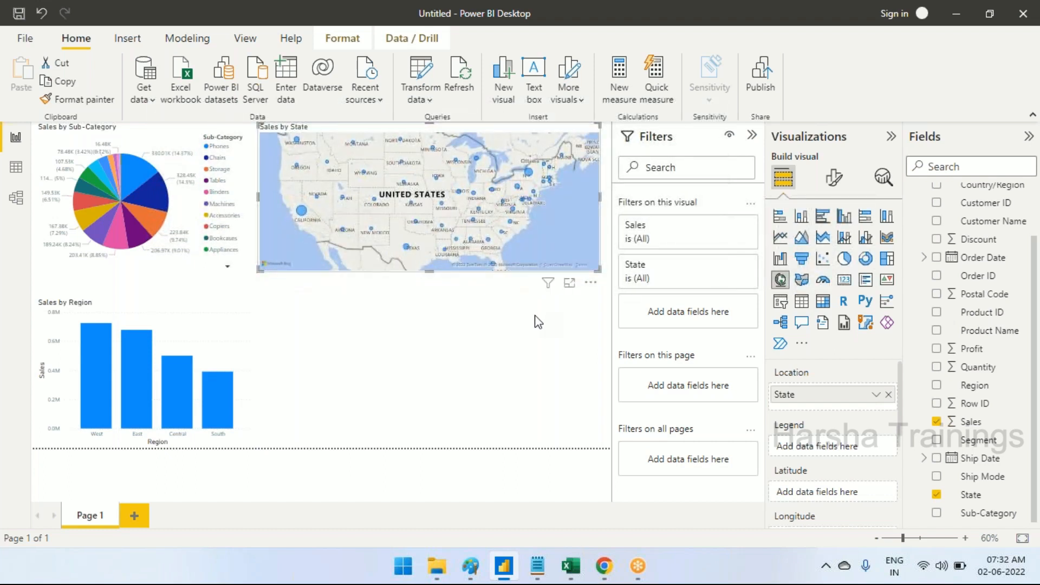
{"action": "left_click", "coordinate": [466, 342]}
Create a table of Order Date and Sales below the map and convert it to a line chart
{"action": "scroll", "coordinate": [995, 407], "scroll_direction": "up", "scroll_amount": 3}
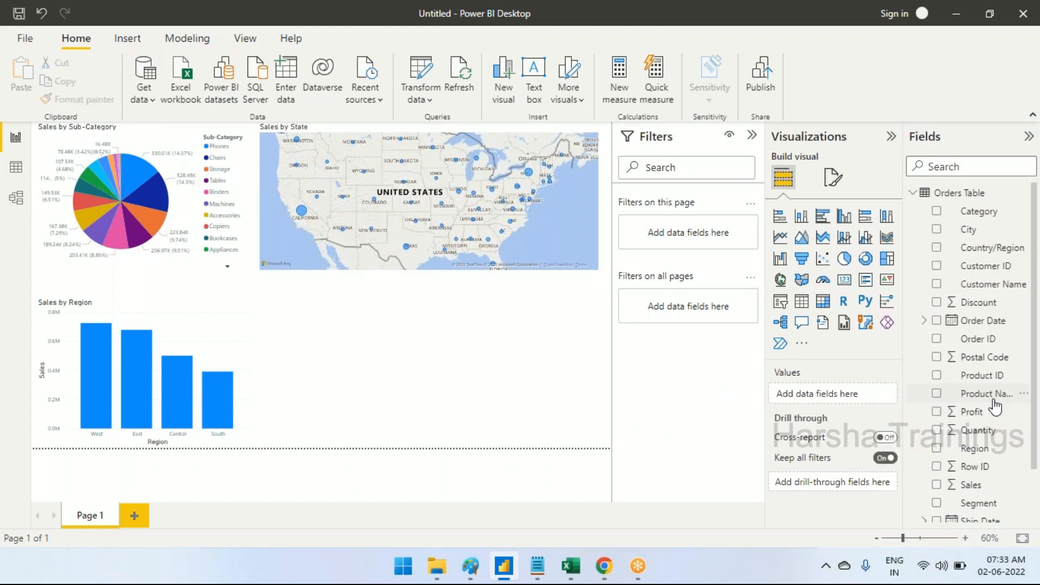
{"action": "left_click", "coordinate": [936, 320]}
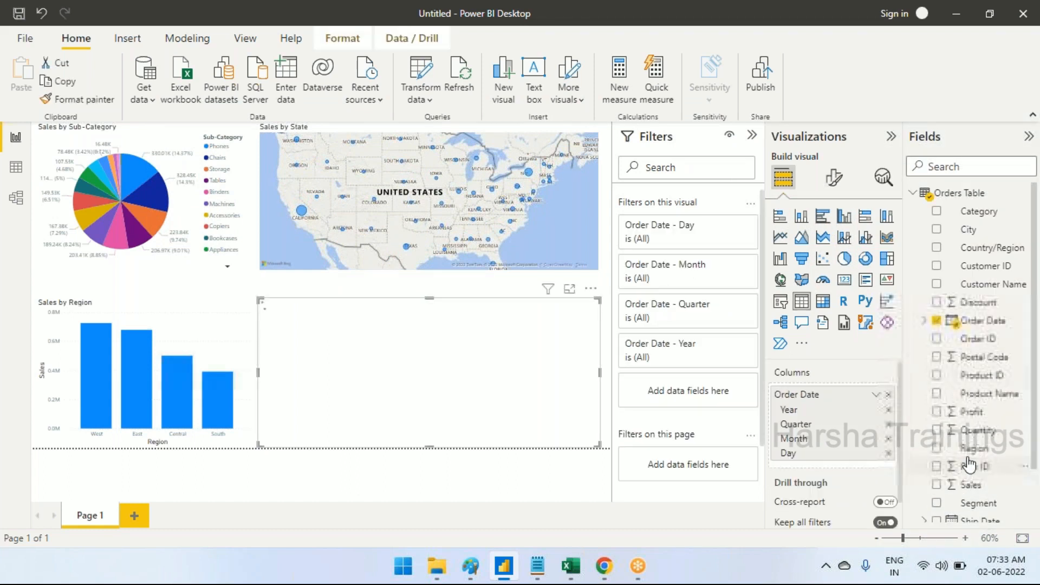
{"action": "scroll", "coordinate": [970, 464], "scroll_direction": "down", "scroll_amount": 1}
{"action": "left_click_drag", "start_coordinate": [933, 428], "coordinate": [807, 434]}
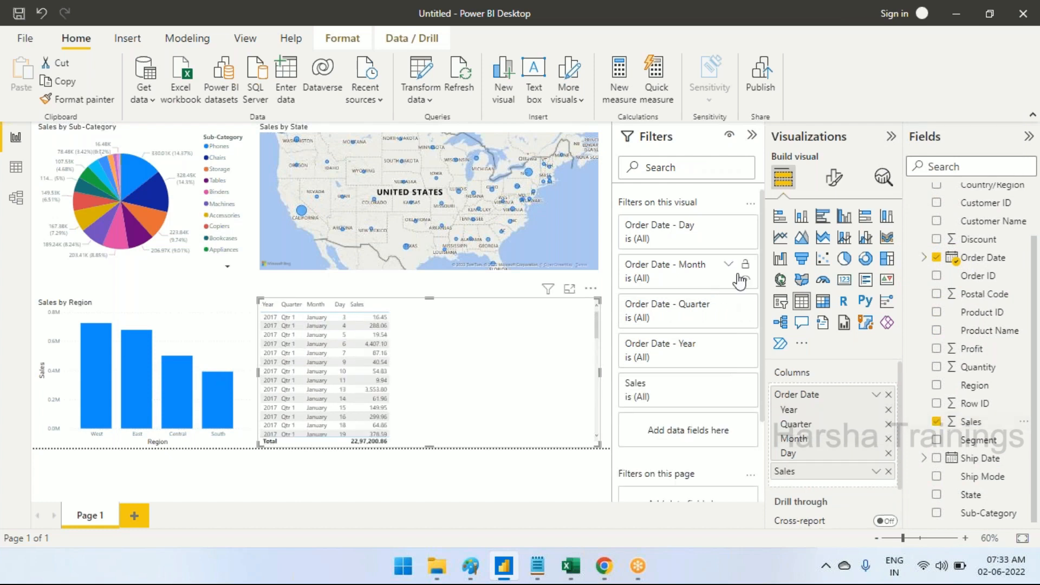
{"action": "left_click", "coordinate": [786, 241]}
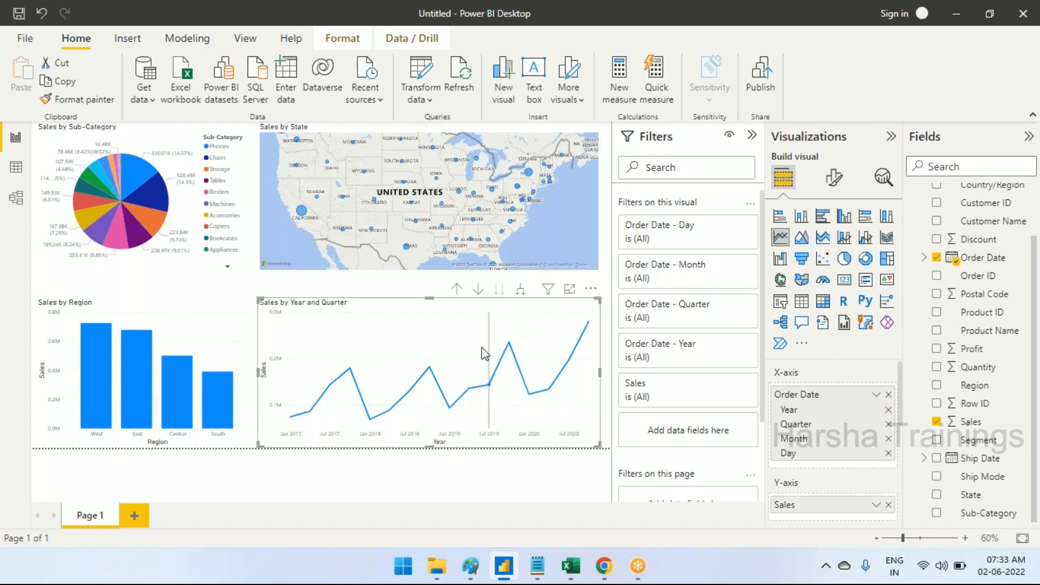
{"action": "mouse_move", "coordinate": [483, 347]}
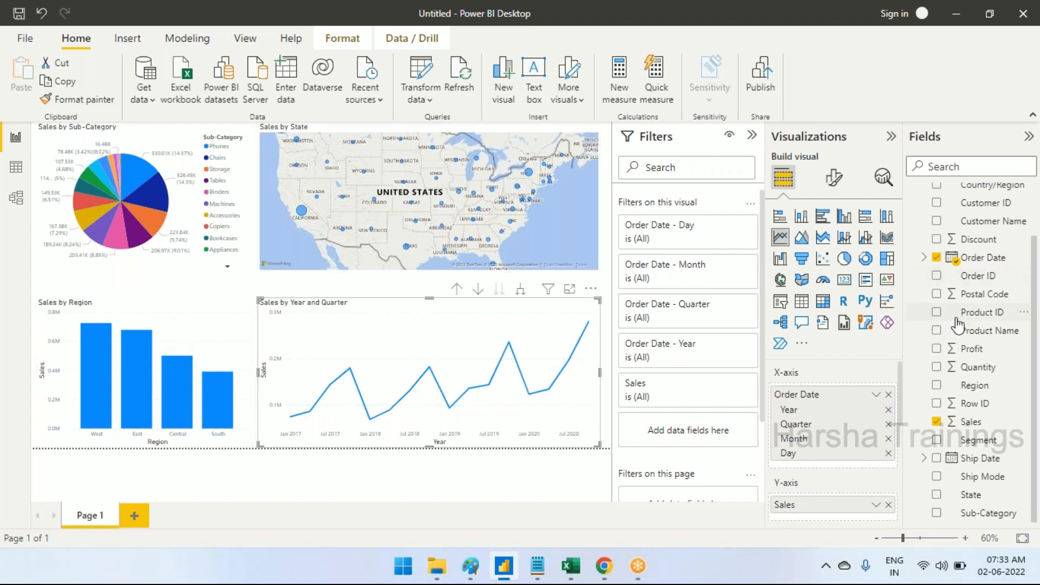
{"action": "left_click", "coordinate": [158, 296]}
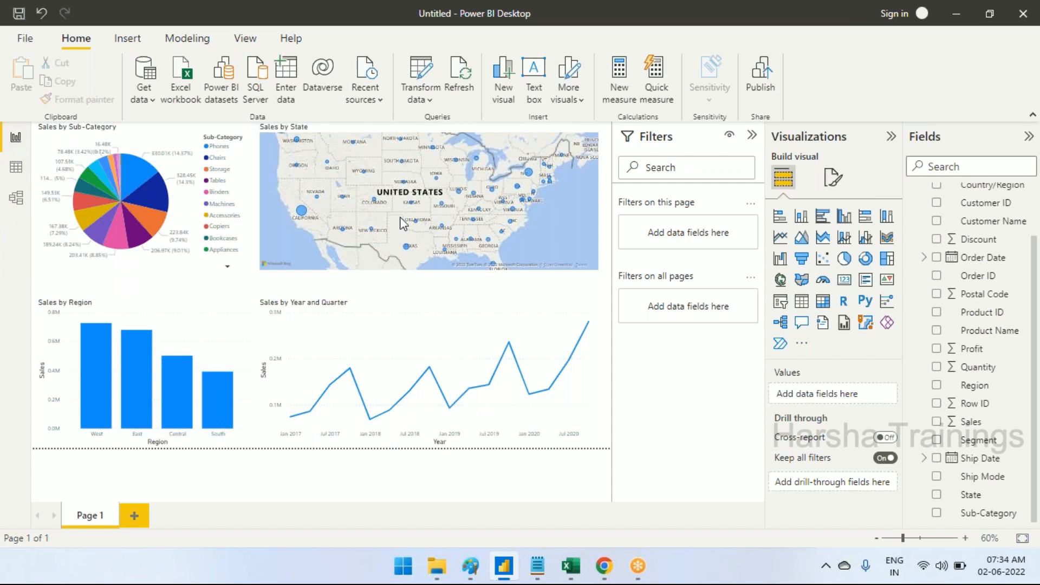
Show the Orders Table in Data view and compare it with the Day-1 notes and the Excel source workbook
{"action": "left_click", "coordinate": [14, 168]}
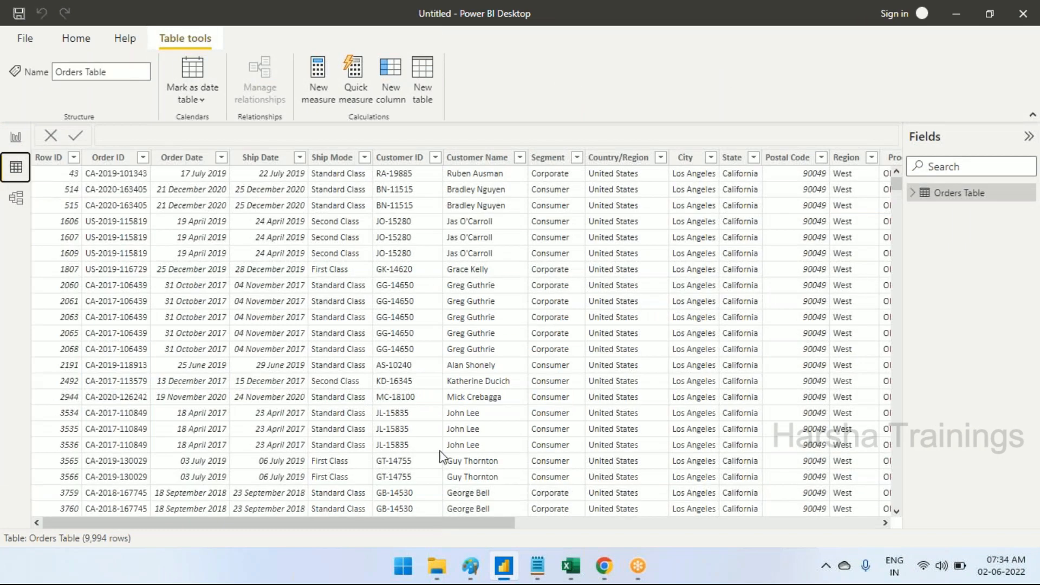
{"action": "left_click_drag", "start_coordinate": [436, 528], "coordinate": [491, 581]}
{"action": "left_click", "coordinate": [537, 566]}
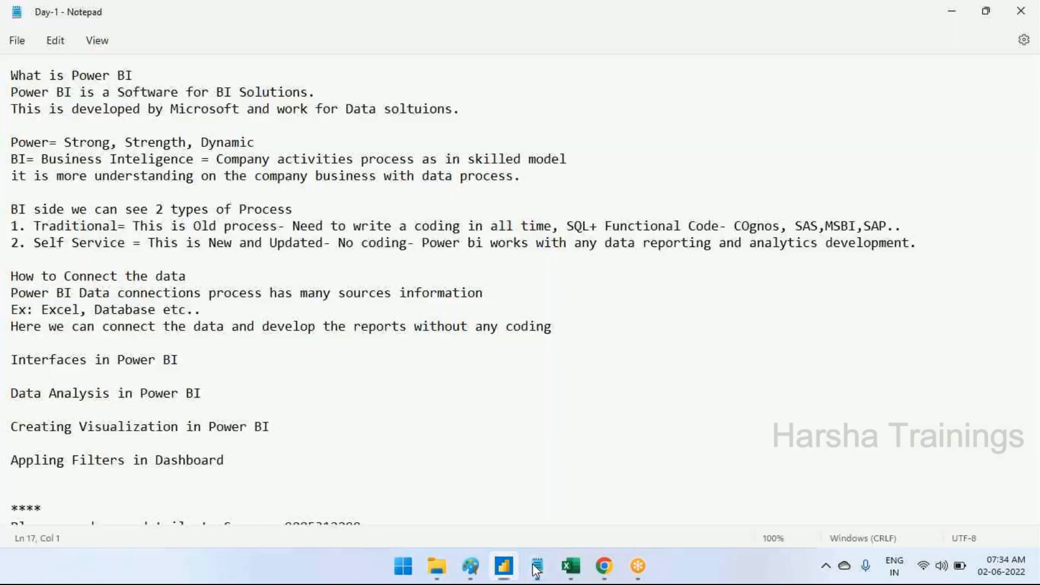
{"action": "left_click", "coordinate": [564, 569]}
{"action": "left_click_drag", "start_coordinate": [46, 178], "coordinate": [1010, 420]}
{"action": "left_click", "coordinate": [505, 567]}
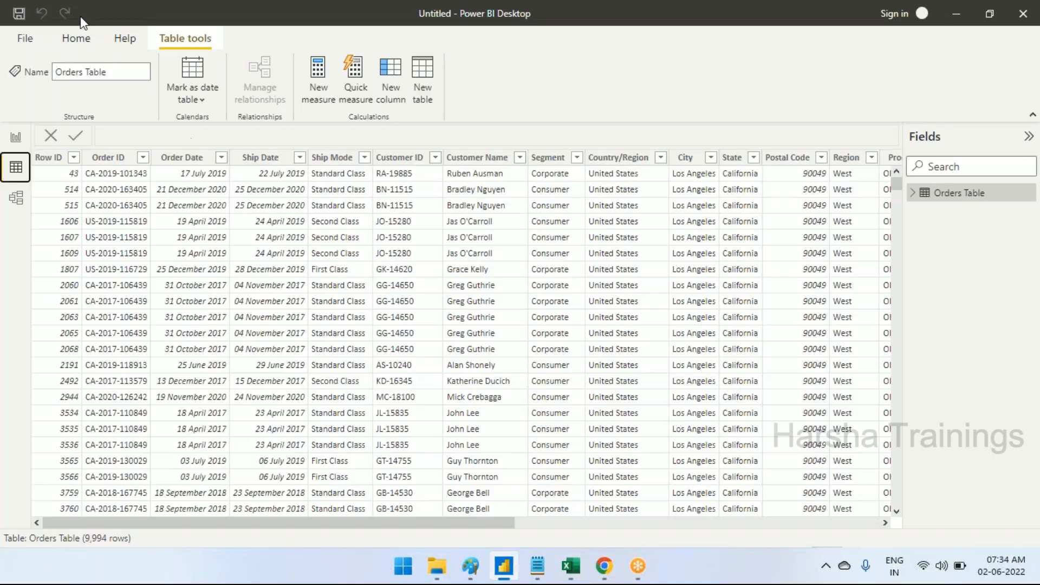
Collapse the Fields pane in Data view and look through the Orders Table's columns and rows
{"action": "left_click", "coordinate": [76, 38]}
{"action": "left_click_drag", "start_coordinate": [493, 524], "coordinate": [440, 554]}
{"action": "left_click", "coordinate": [1028, 137]}
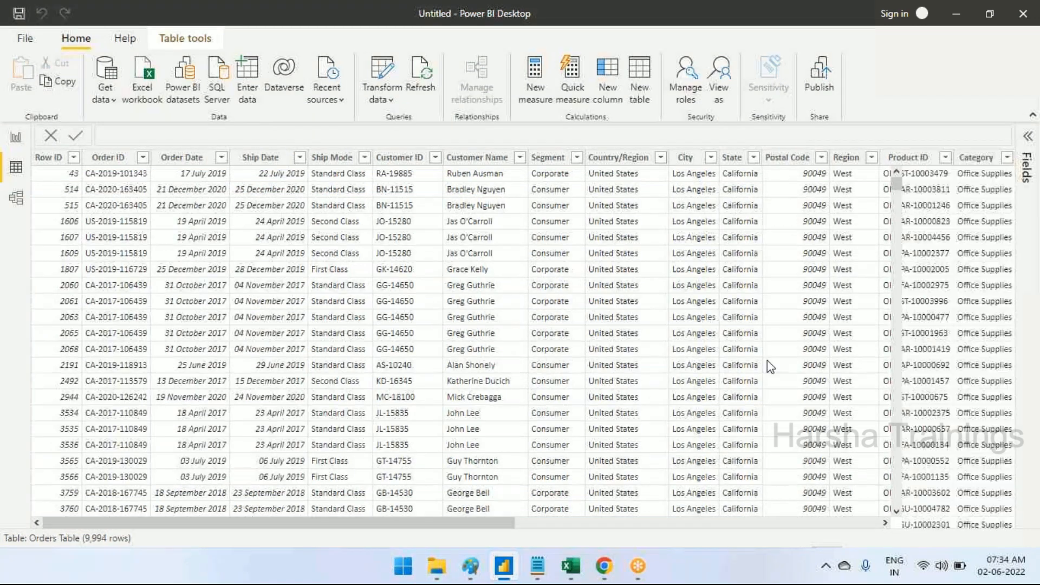
{"action": "left_click_drag", "start_coordinate": [632, 525], "coordinate": [713, 523]}
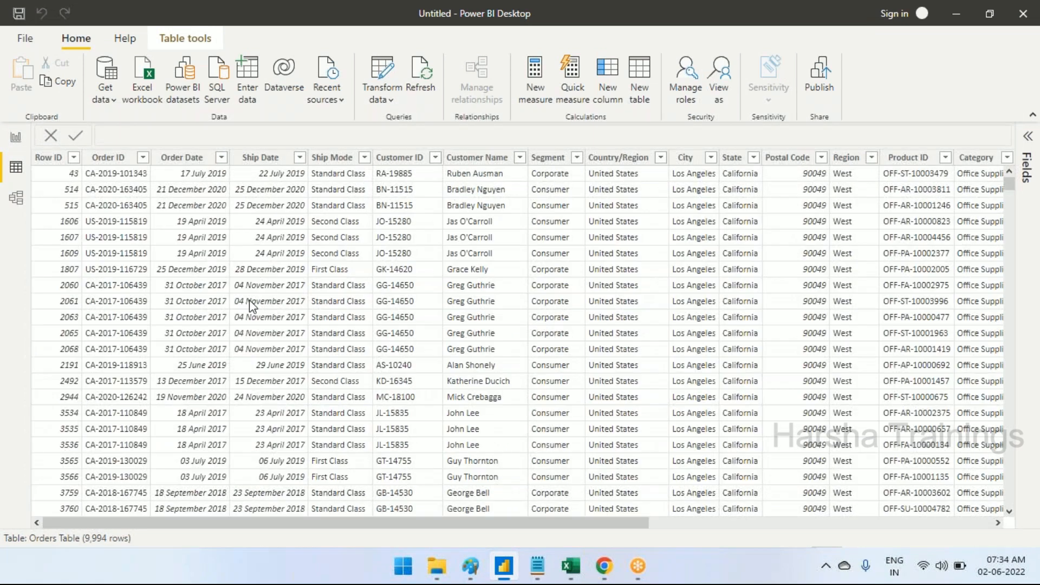
{"action": "scroll", "coordinate": [249, 300], "scroll_direction": "down", "scroll_amount": 5}
{"action": "scroll", "coordinate": [249, 300], "scroll_direction": "up", "scroll_amount": 5}
Look through the Orders Table's fields in Model view and compare that view with the Report view's visuals
{"action": "left_click", "coordinate": [16, 199]}
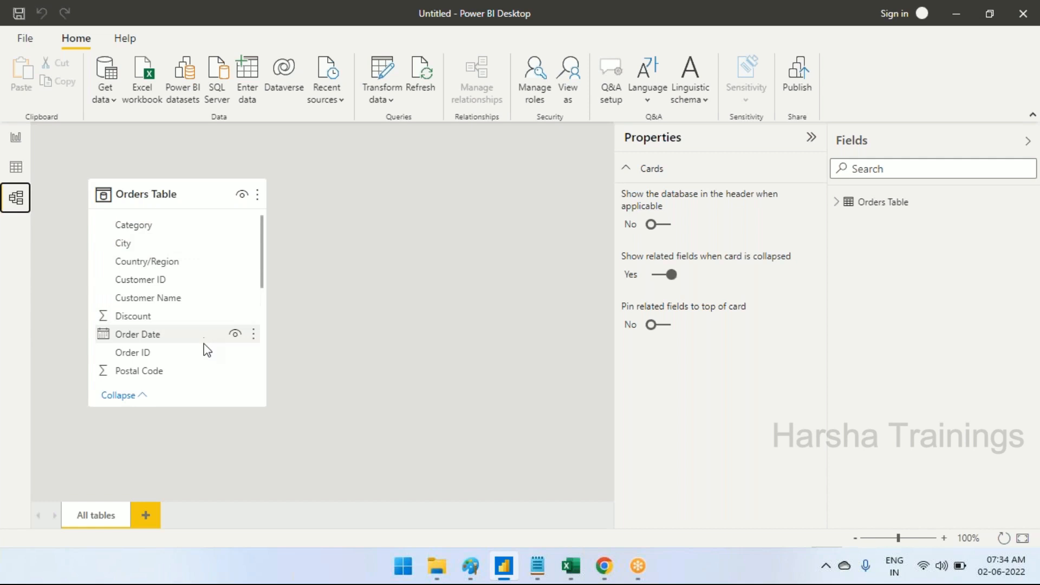
{"action": "scroll", "coordinate": [205, 341], "scroll_direction": "down", "scroll_amount": 1}
{"action": "scroll", "coordinate": [205, 332], "scroll_direction": "down", "scroll_amount": 5}
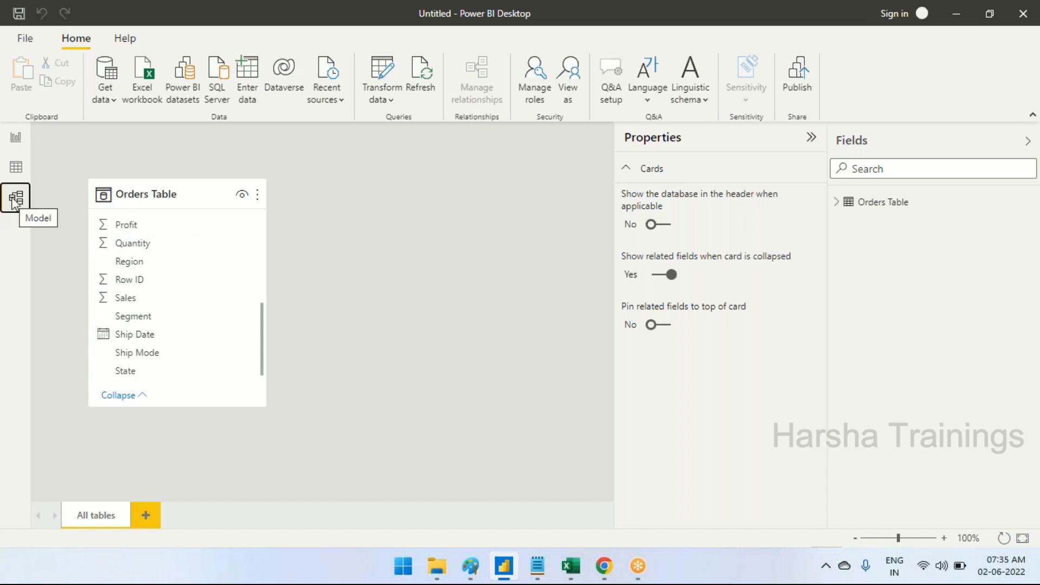
{"action": "left_click", "coordinate": [16, 142]}
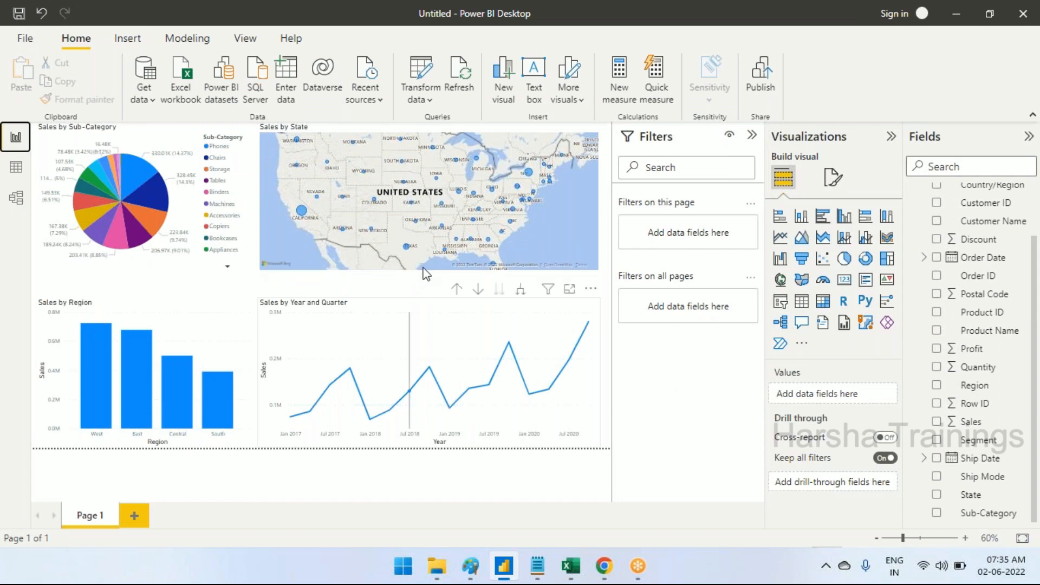
{"action": "left_click", "coordinate": [15, 198]}
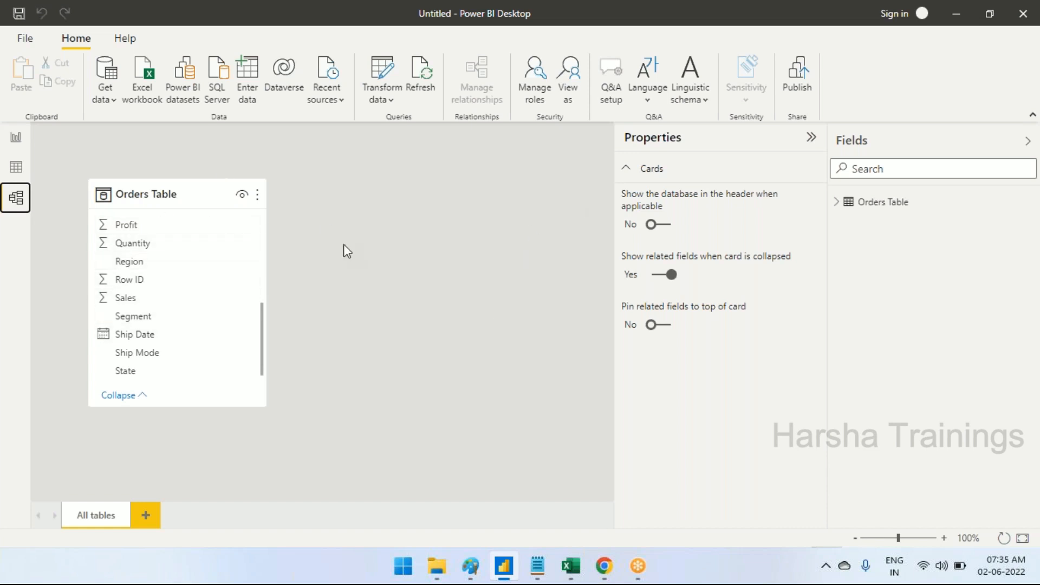
{"action": "left_click", "coordinate": [16, 137]}
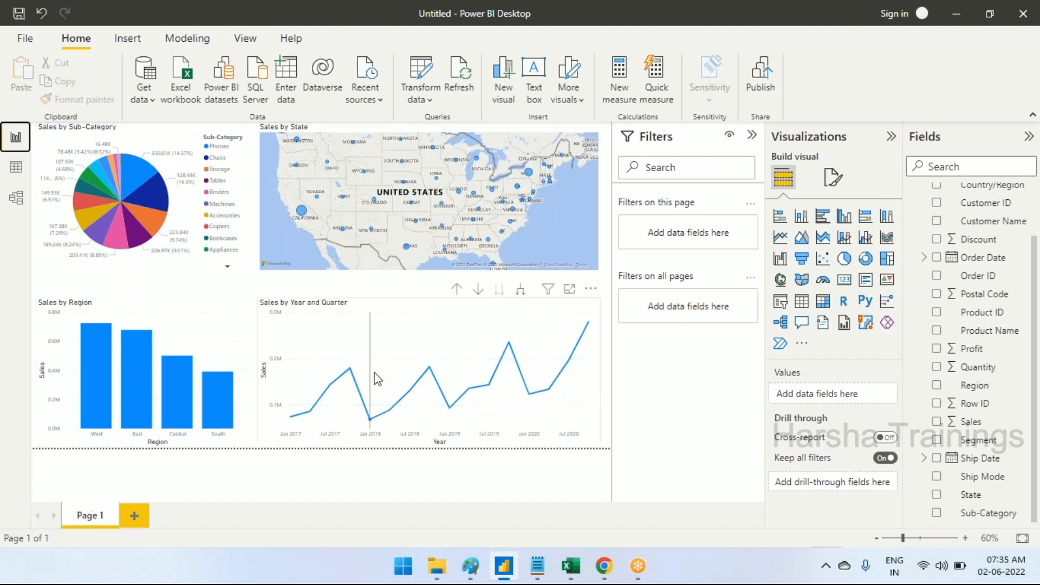
Add a second report page and build a stacked column chart of Sales by Category on it
{"action": "left_click", "coordinate": [135, 517]}
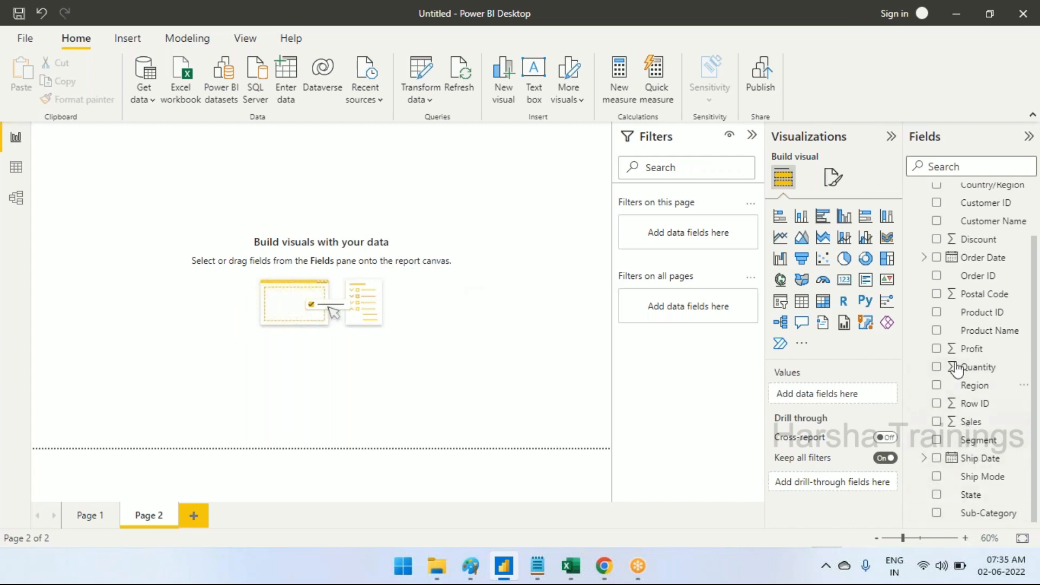
{"action": "scroll", "coordinate": [958, 357], "scroll_direction": "up", "scroll_amount": 2}
{"action": "left_click_drag", "start_coordinate": [977, 212], "coordinate": [304, 189]}
{"action": "scroll", "coordinate": [978, 423], "scroll_direction": "down", "scroll_amount": 2}
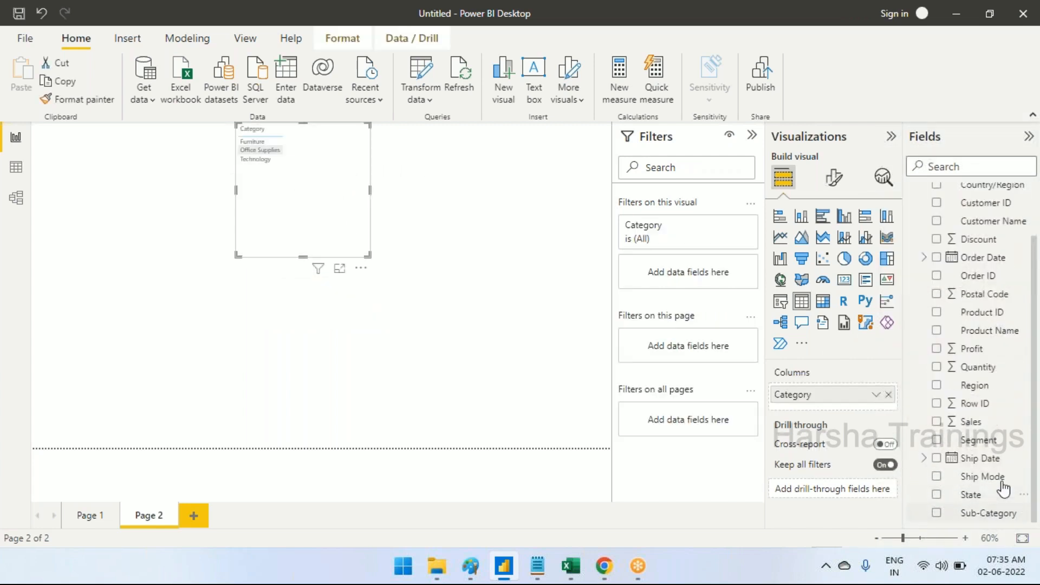
{"action": "left_click_drag", "start_coordinate": [282, 291], "coordinate": [295, 199]}
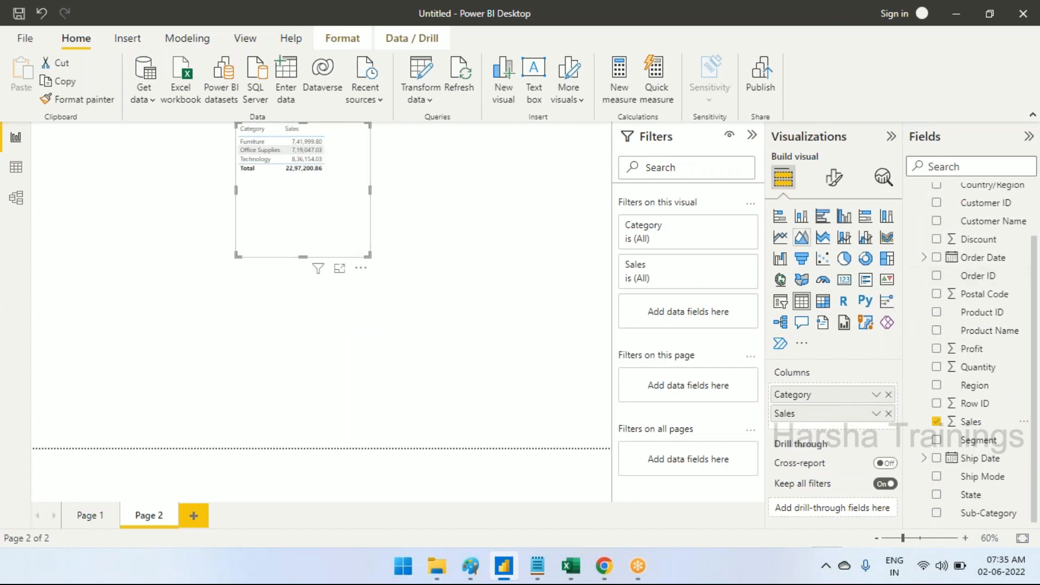
{"action": "left_click", "coordinate": [801, 217]}
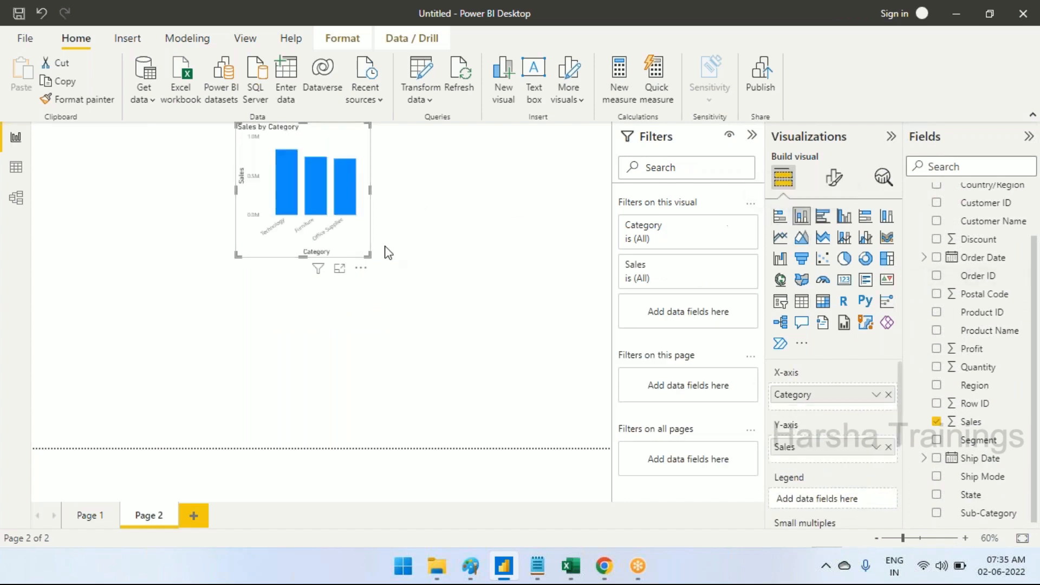
Remove the Sales by Category chart from Page 2
{"action": "left_click", "coordinate": [361, 267]}
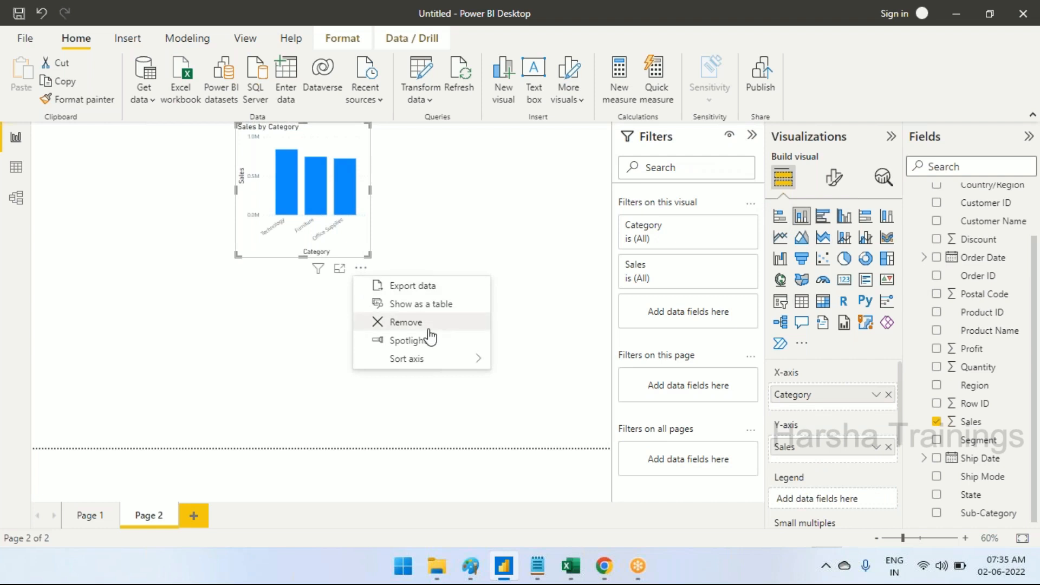
{"action": "left_click", "coordinate": [428, 324]}
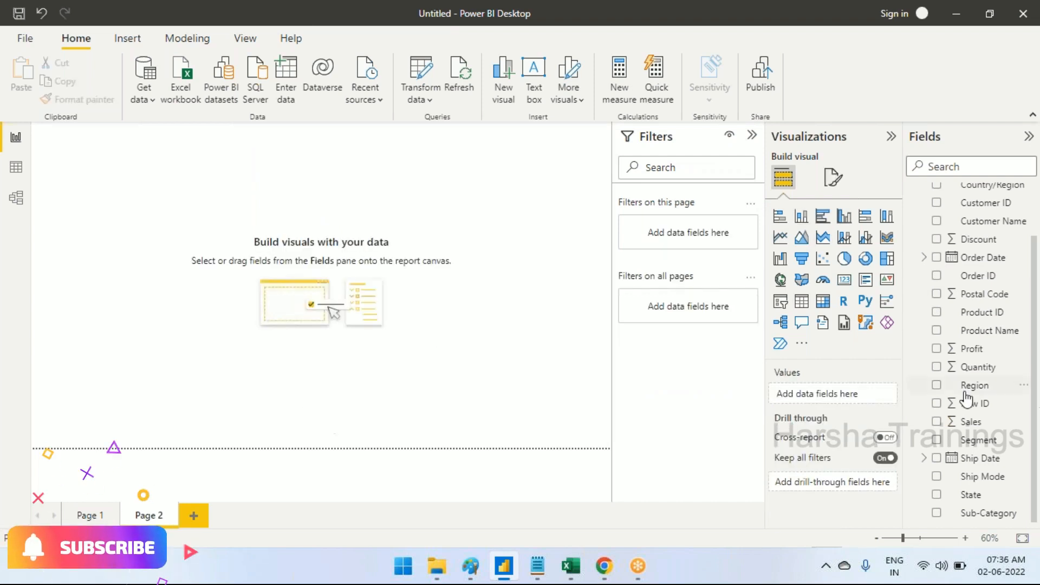
Build a multi-row card of Sales by Category on Page 2, trying the table and card visuals first
{"action": "scroll", "coordinate": [970, 450], "scroll_direction": "up", "scroll_amount": 3}
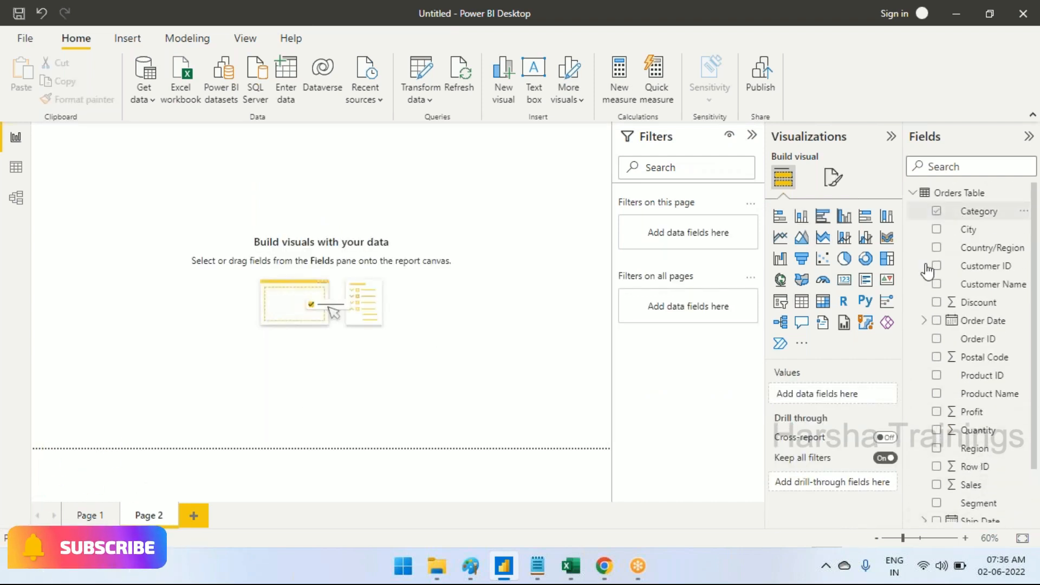
{"action": "left_click", "coordinate": [936, 211]}
{"action": "scroll", "coordinate": [979, 362], "scroll_direction": "down", "scroll_amount": 2}
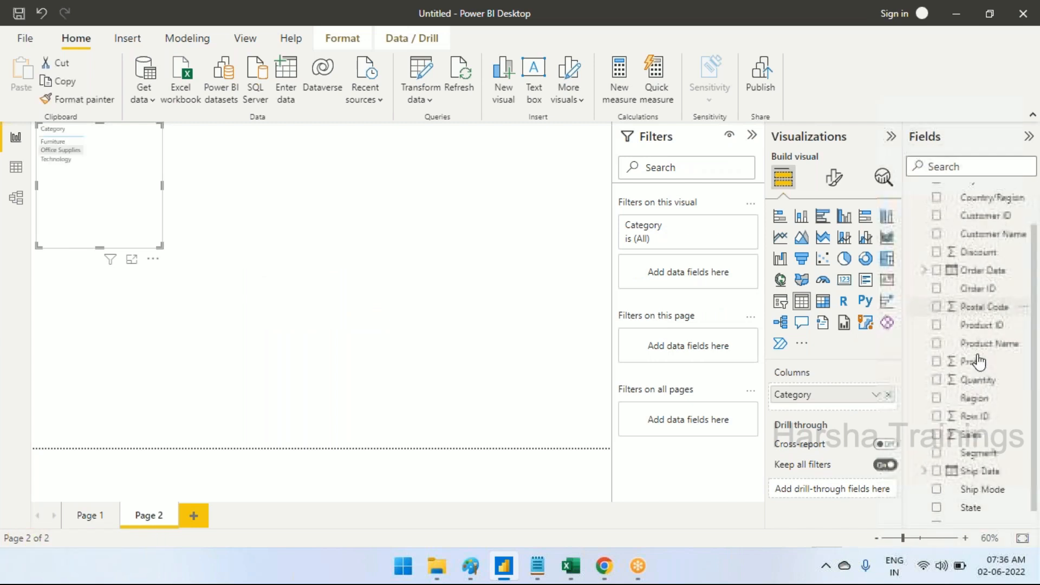
{"action": "left_click", "coordinate": [937, 433]}
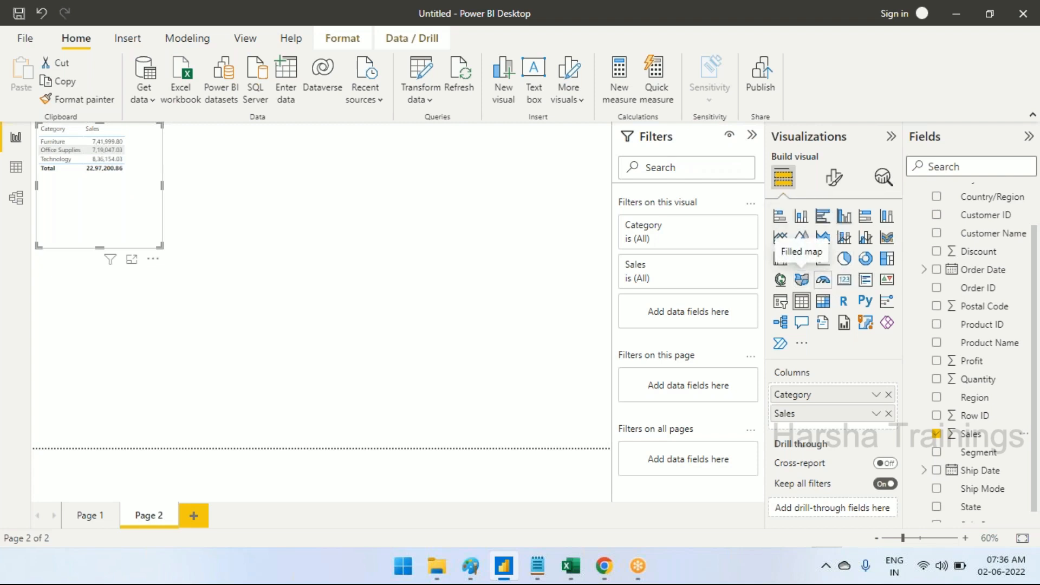
{"action": "left_click", "coordinate": [843, 282]}
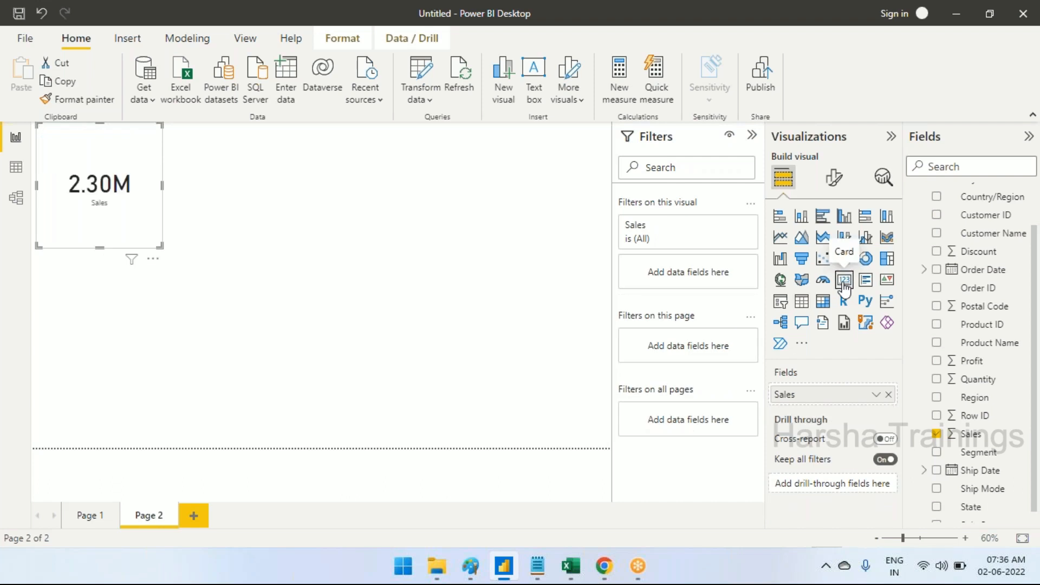
{"action": "left_click", "coordinate": [865, 279]}
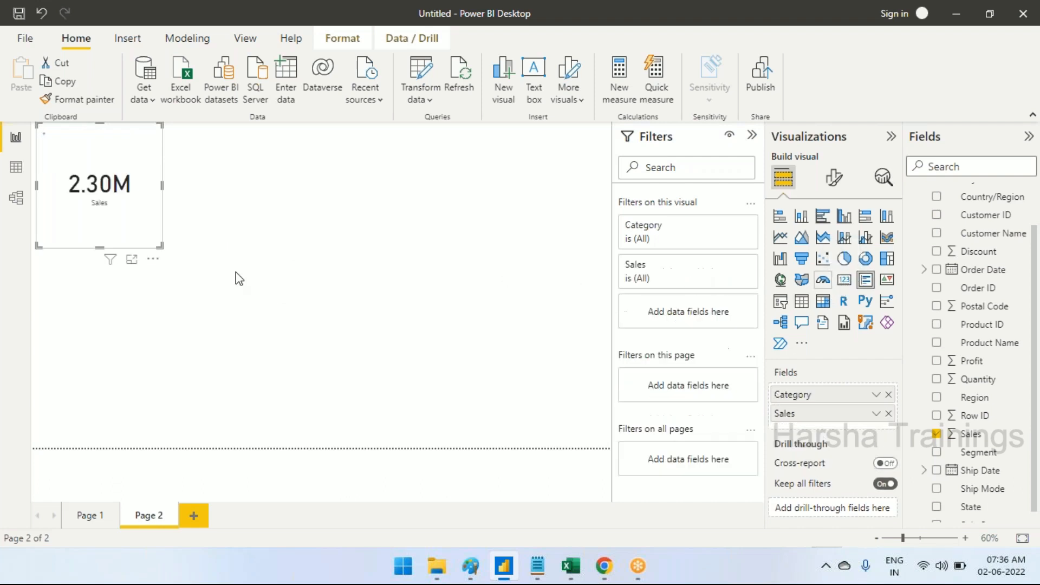
{"action": "left_click", "coordinate": [226, 232]}
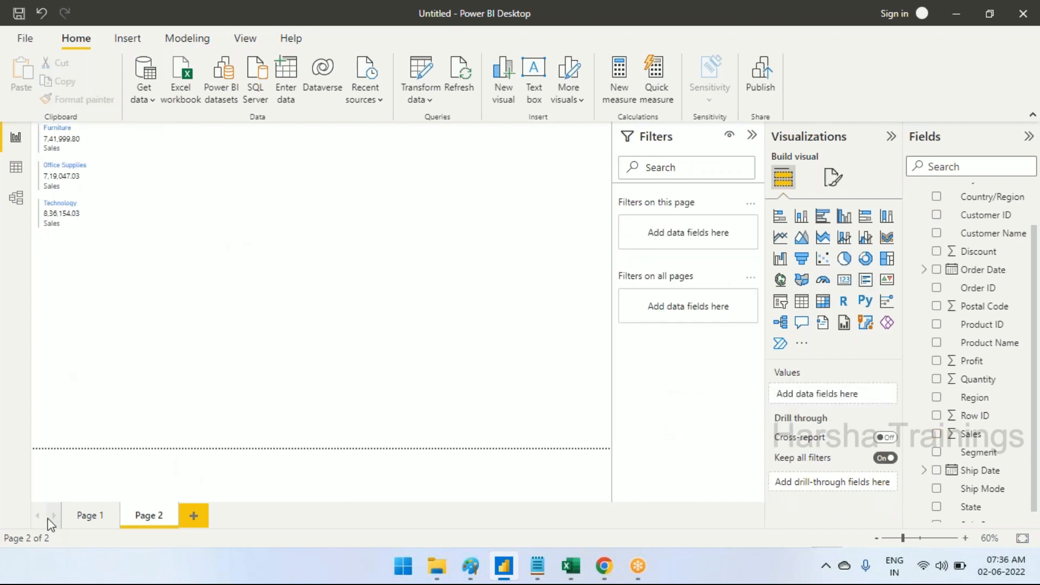
Turn on data labels for the Sales by Region column chart on Page 1
{"action": "left_click", "coordinate": [88, 515]}
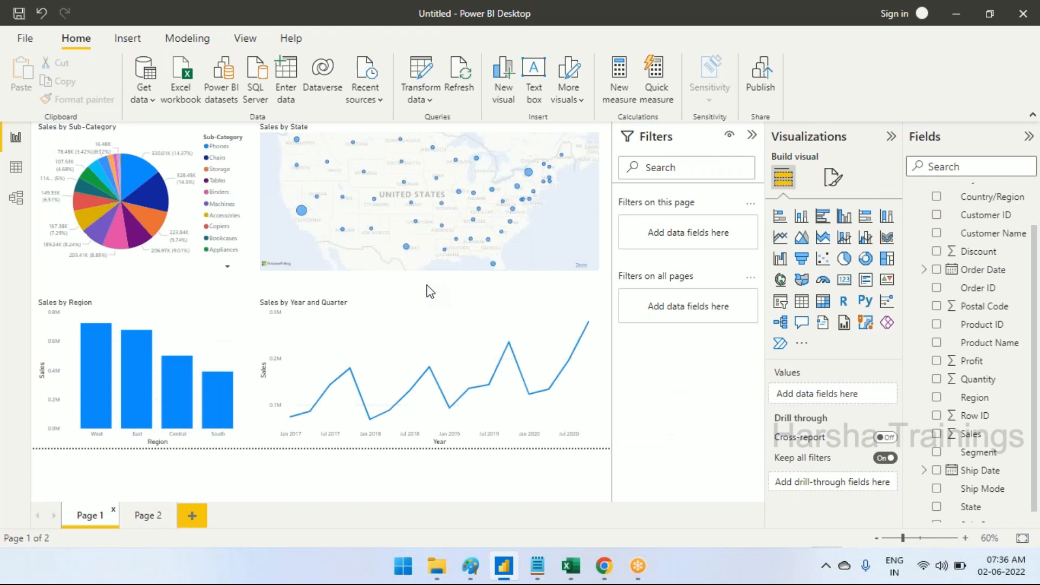
{"action": "left_click", "coordinate": [186, 333]}
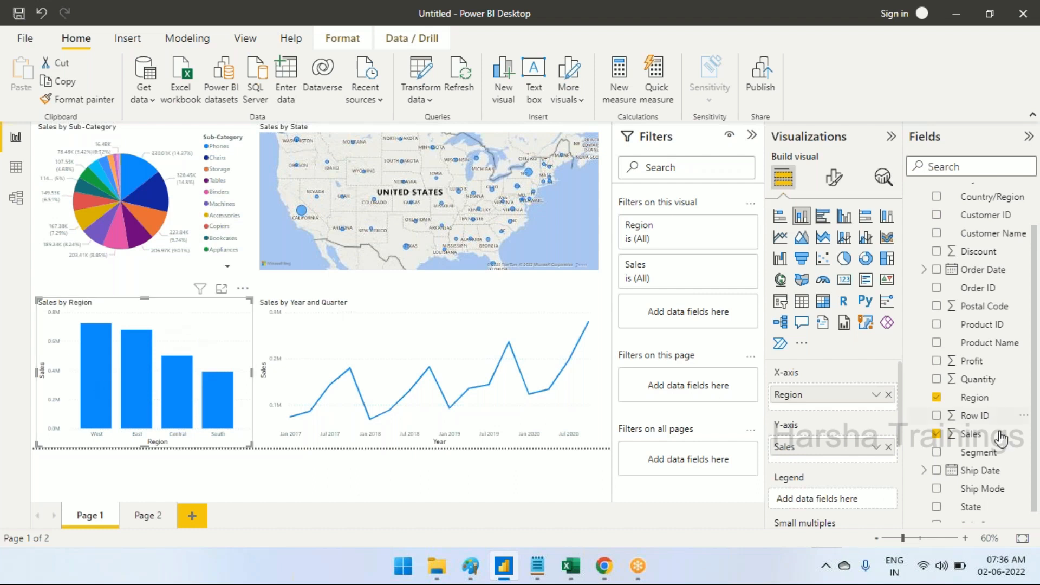
{"action": "left_click", "coordinate": [833, 181]}
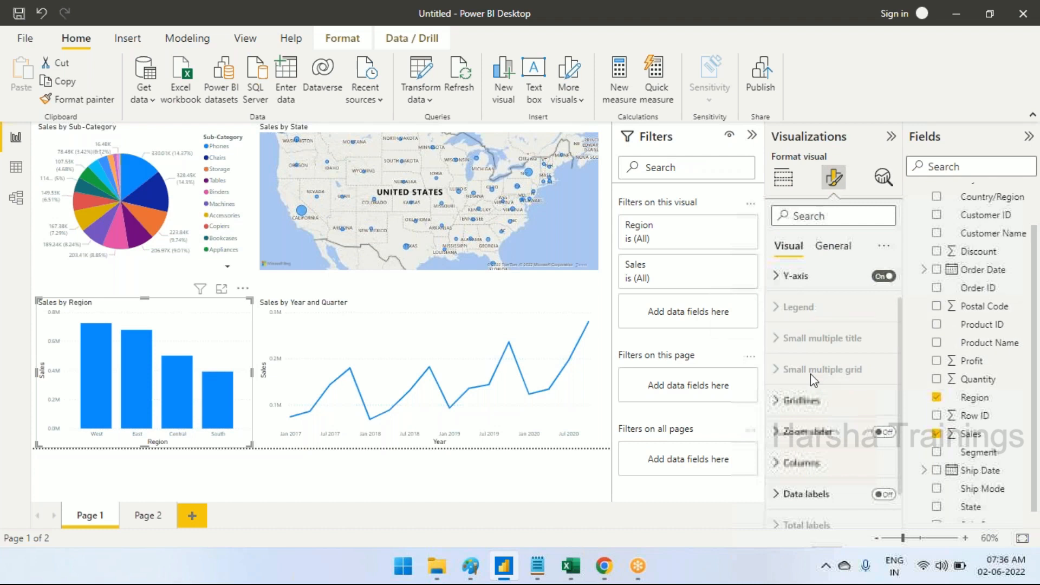
{"action": "scroll", "coordinate": [813, 390], "scroll_direction": "down", "scroll_amount": 2}
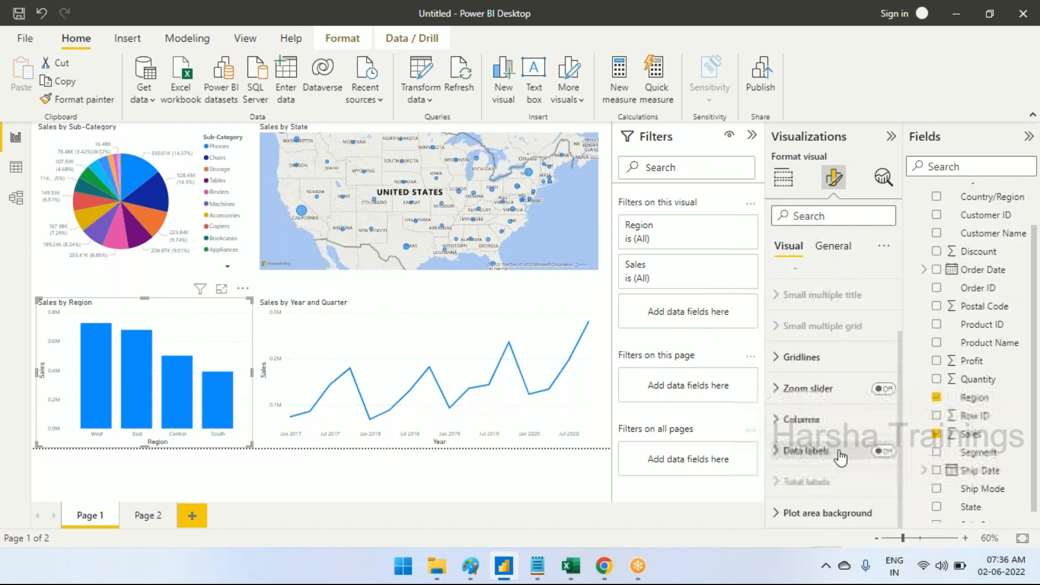
{"action": "scroll", "coordinate": [835, 336], "scroll_direction": "up", "scroll_amount": 3}
{"action": "left_click", "coordinate": [832, 247]}
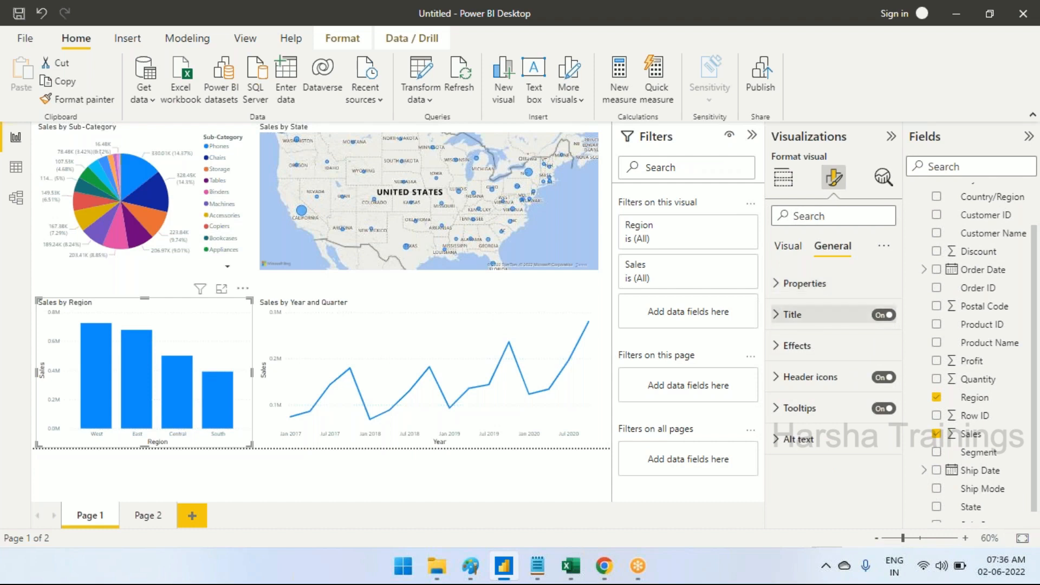
{"action": "left_click", "coordinate": [790, 247]}
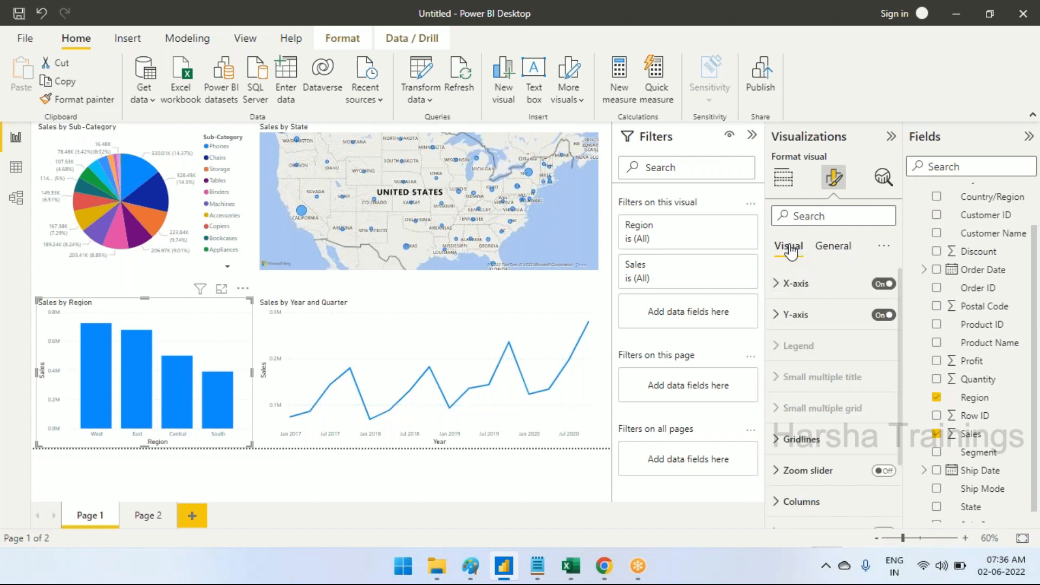
{"action": "scroll", "coordinate": [834, 396], "scroll_direction": "down", "scroll_amount": 3}
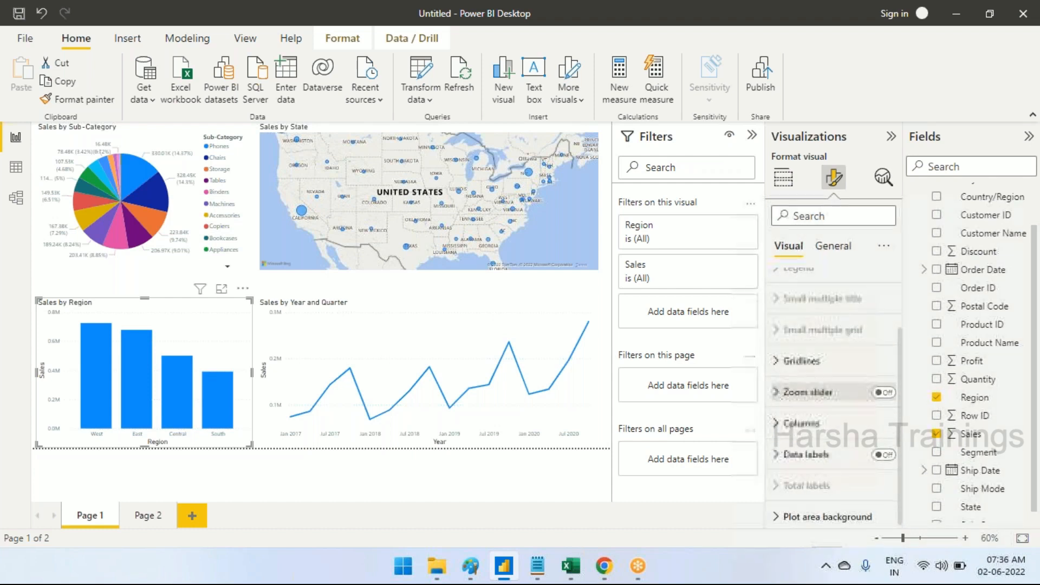
{"action": "left_click", "coordinate": [806, 456]}
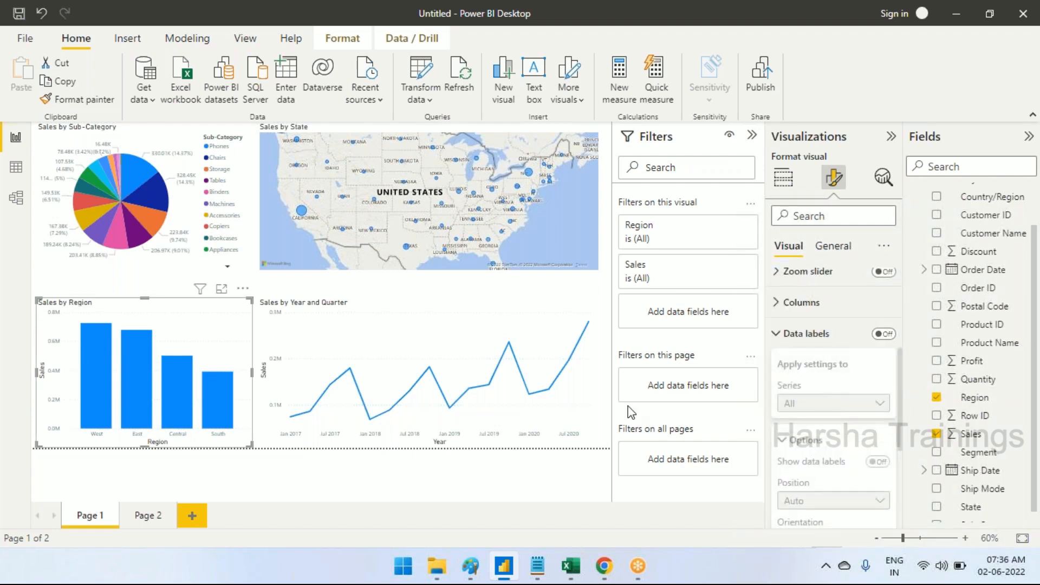
{"action": "left_click", "coordinate": [883, 334]}
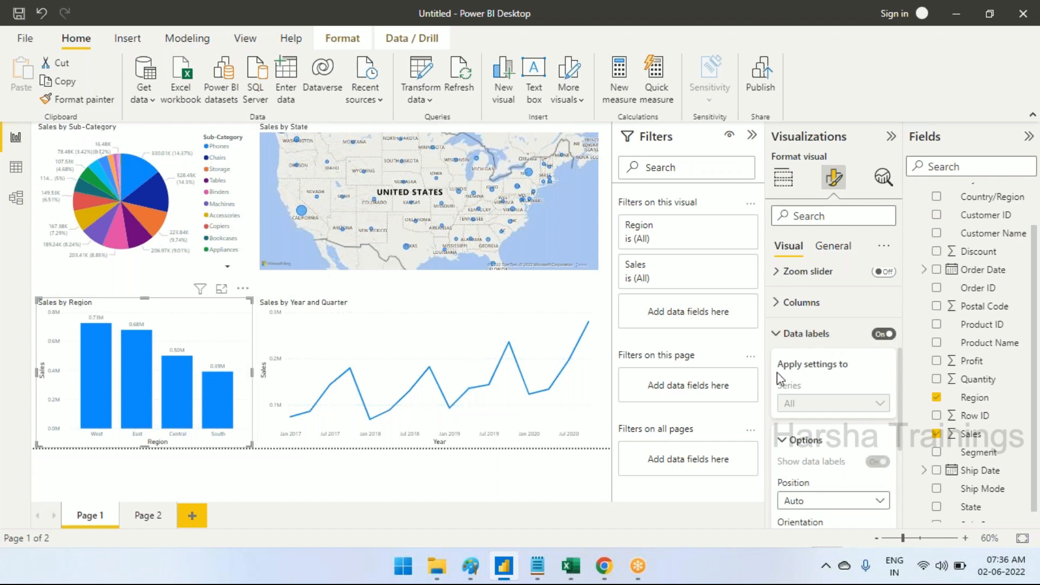
{"action": "left_click", "coordinate": [780, 334]}
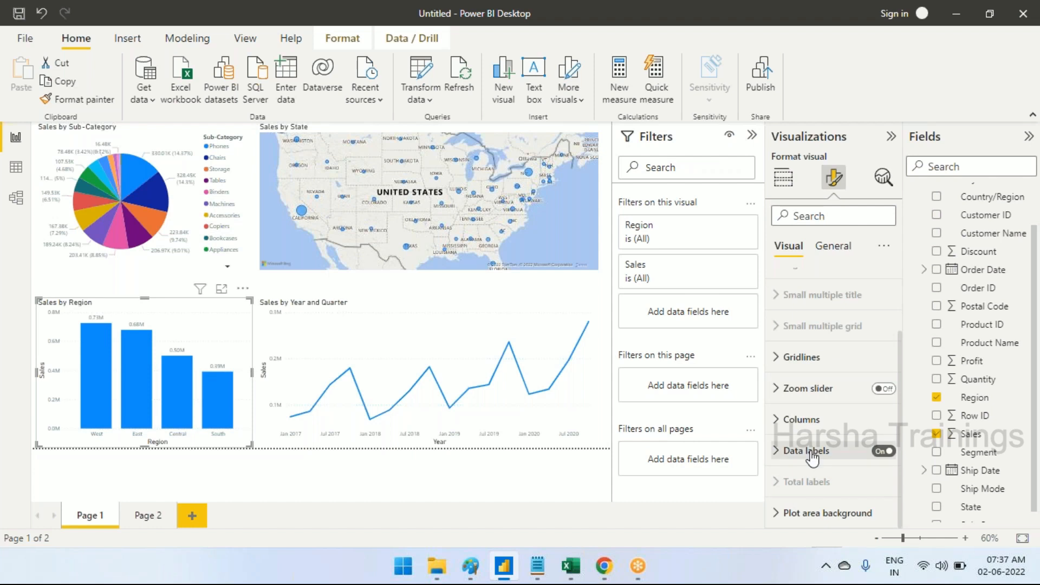
Look at the size properties in the Sales by Region chart's general format settings
{"action": "scroll", "coordinate": [834, 380], "scroll_direction": "up", "scroll_amount": 2}
{"action": "left_click", "coordinate": [832, 247]}
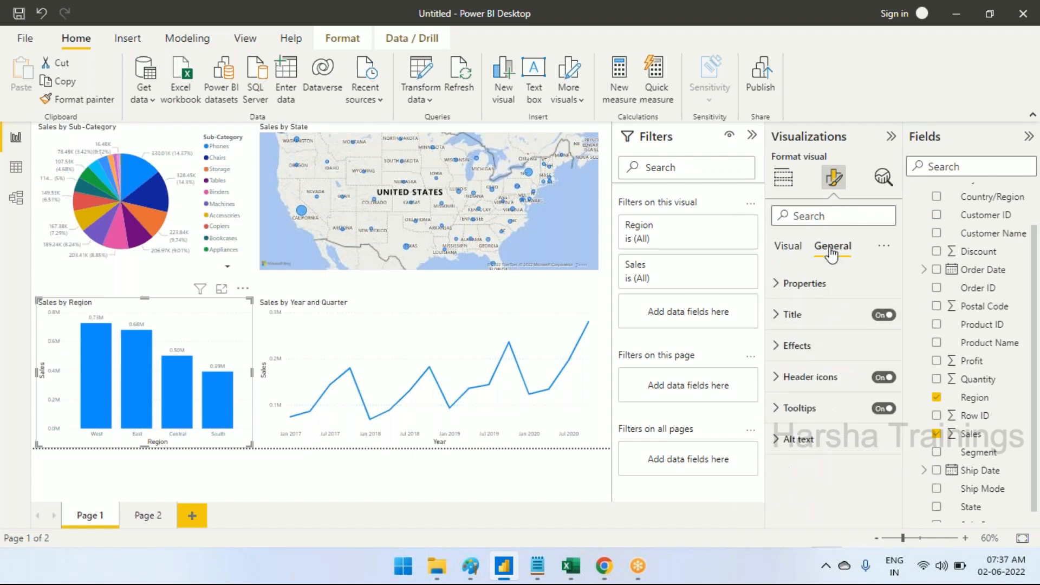
{"action": "left_click", "coordinate": [820, 285]}
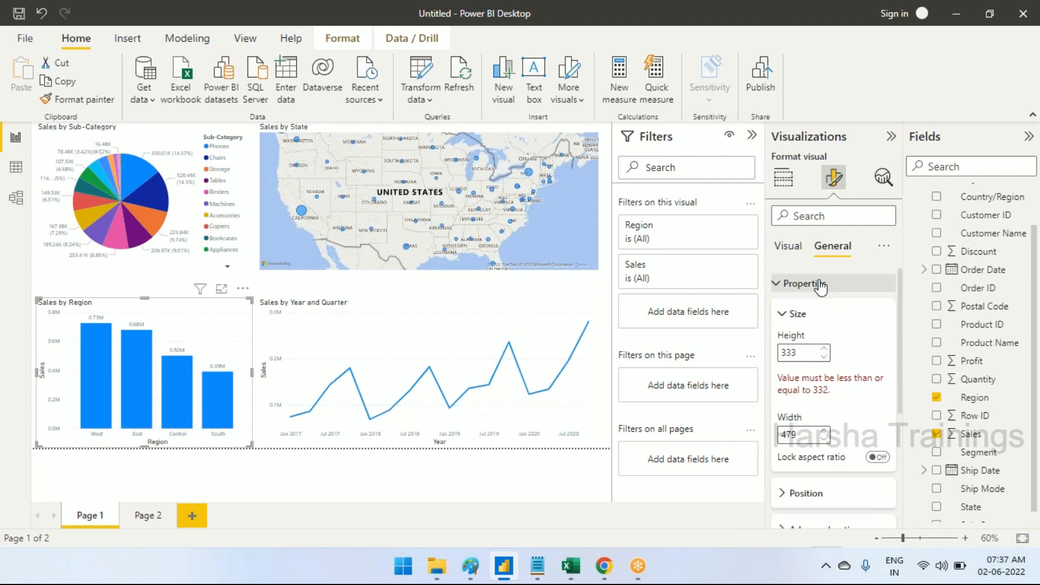
{"action": "left_click", "coordinate": [820, 284]}
Add Region as the legend of the Sales by Region chart and look through its legend and other visual format options
{"action": "left_click", "coordinate": [783, 179]}
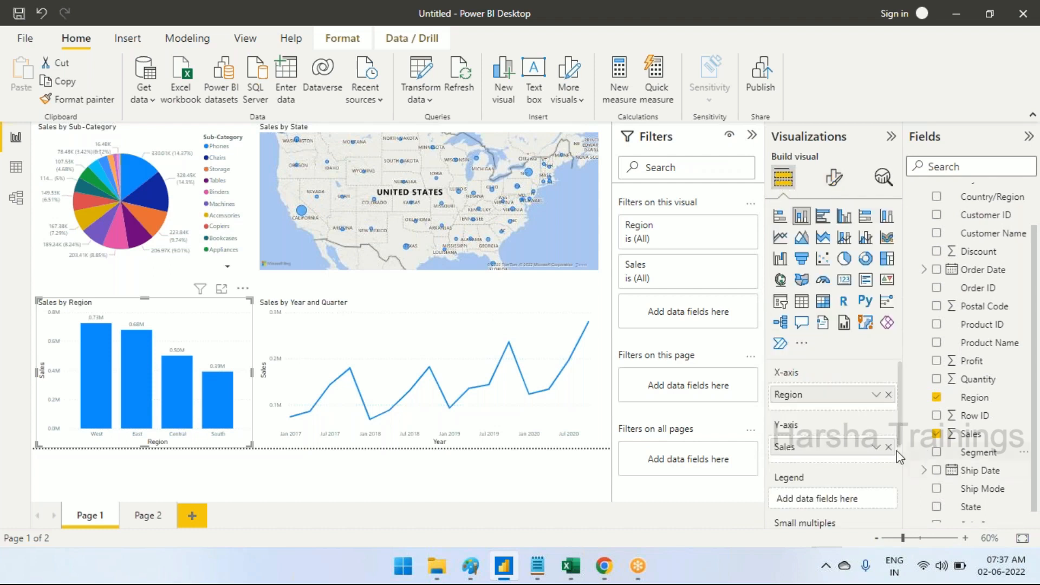
{"action": "left_click_drag", "start_coordinate": [975, 399], "coordinate": [834, 503]}
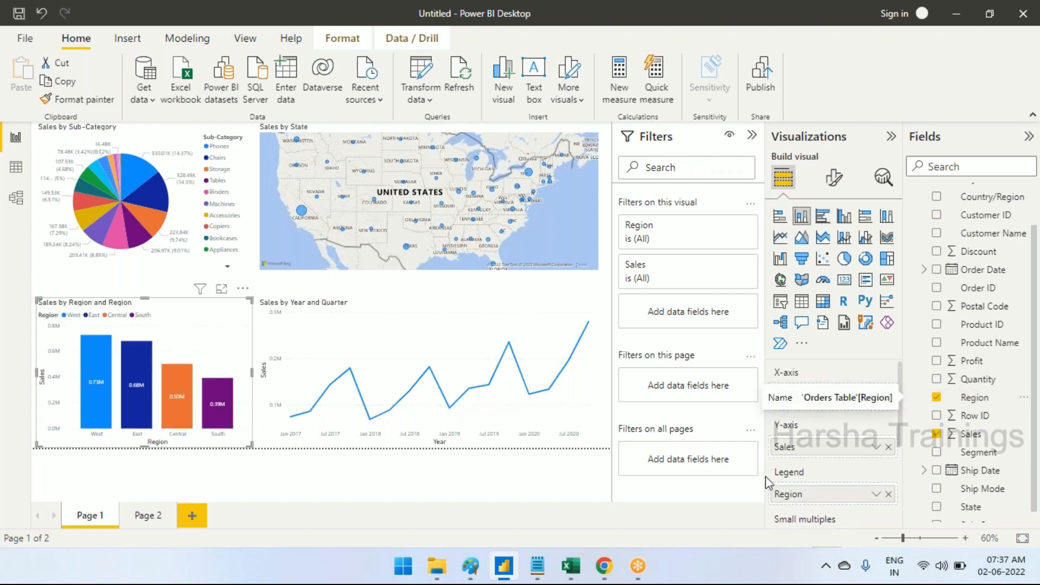
{"action": "left_click", "coordinate": [832, 181]}
{"action": "left_click", "coordinate": [828, 347]}
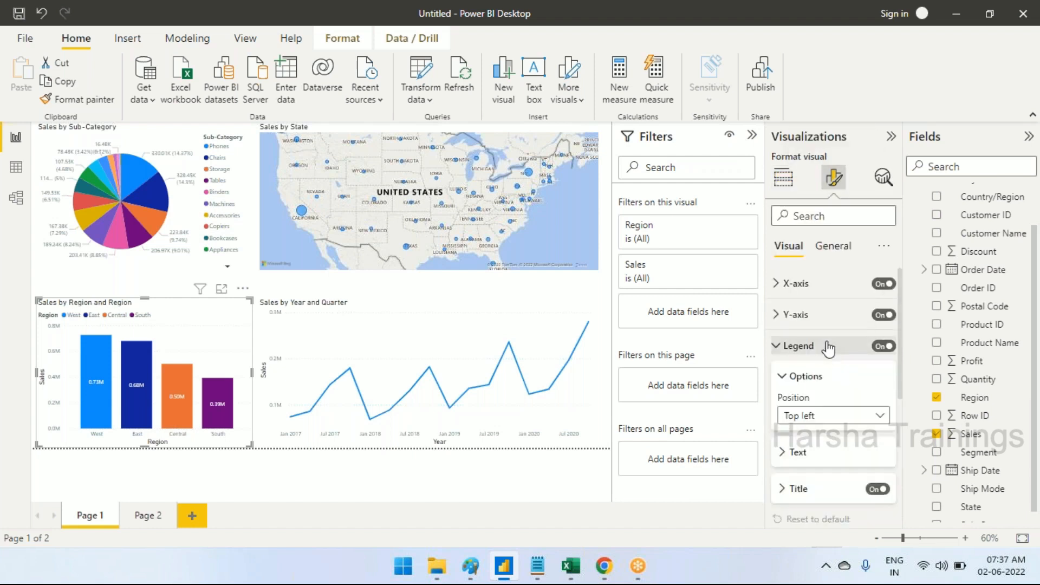
{"action": "scroll", "coordinate": [826, 352], "scroll_direction": "down", "scroll_amount": 1}
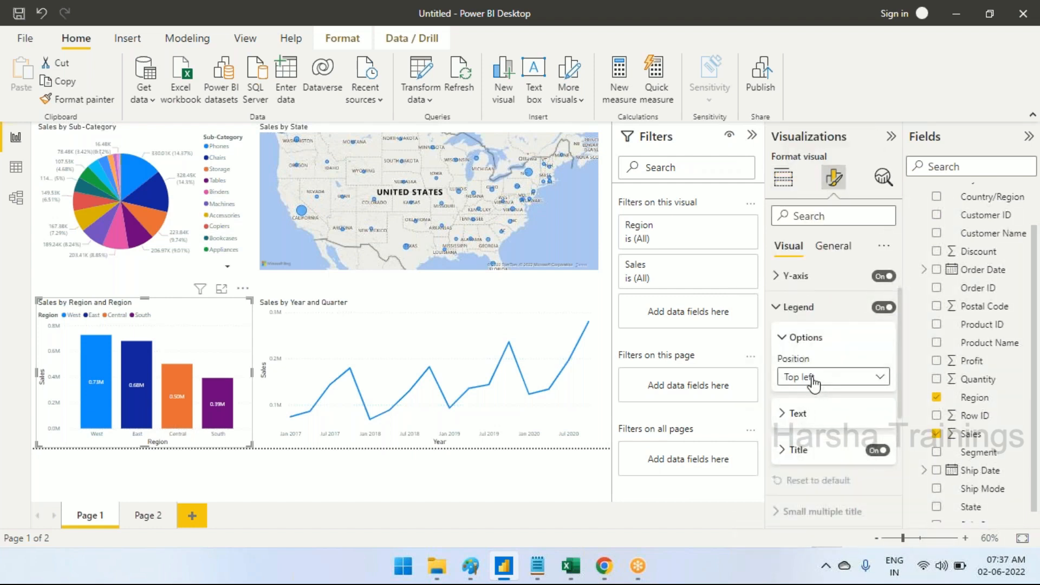
{"action": "left_click", "coordinate": [817, 305]}
{"action": "scroll", "coordinate": [813, 336], "scroll_direction": "down", "scroll_amount": 1}
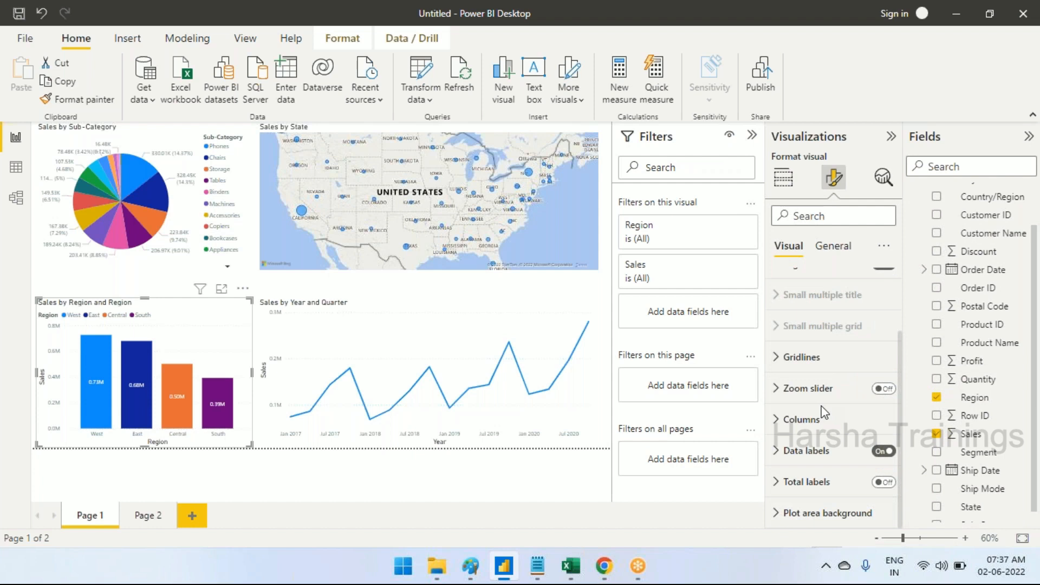
{"action": "scroll", "coordinate": [823, 413], "scroll_direction": "up", "scroll_amount": 3}
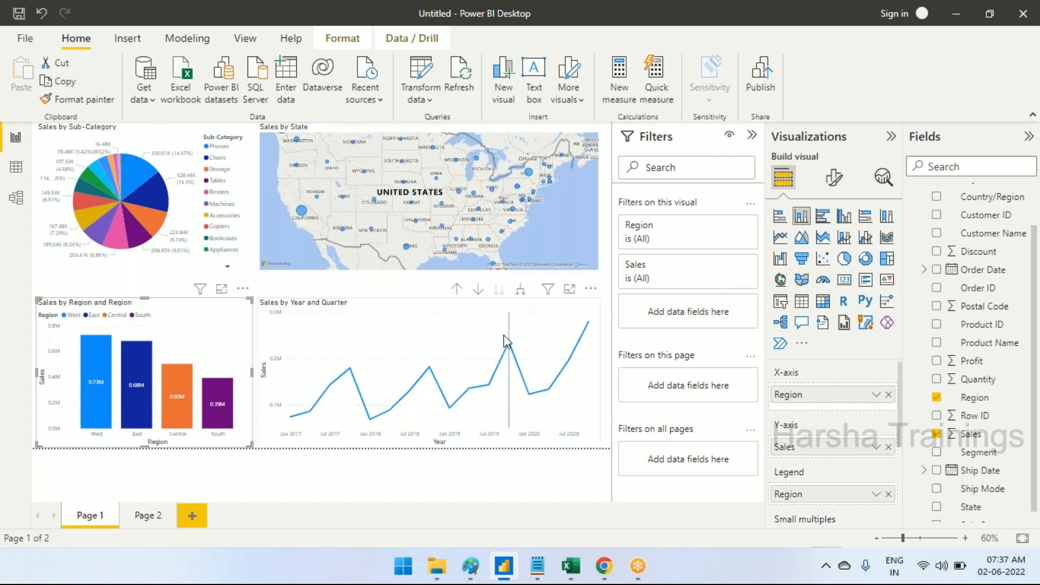
Try the Sales by Year and Quarter visual as a table, matrix, area and stacked area chart, and restore the line chart
{"action": "left_click", "coordinate": [441, 342]}
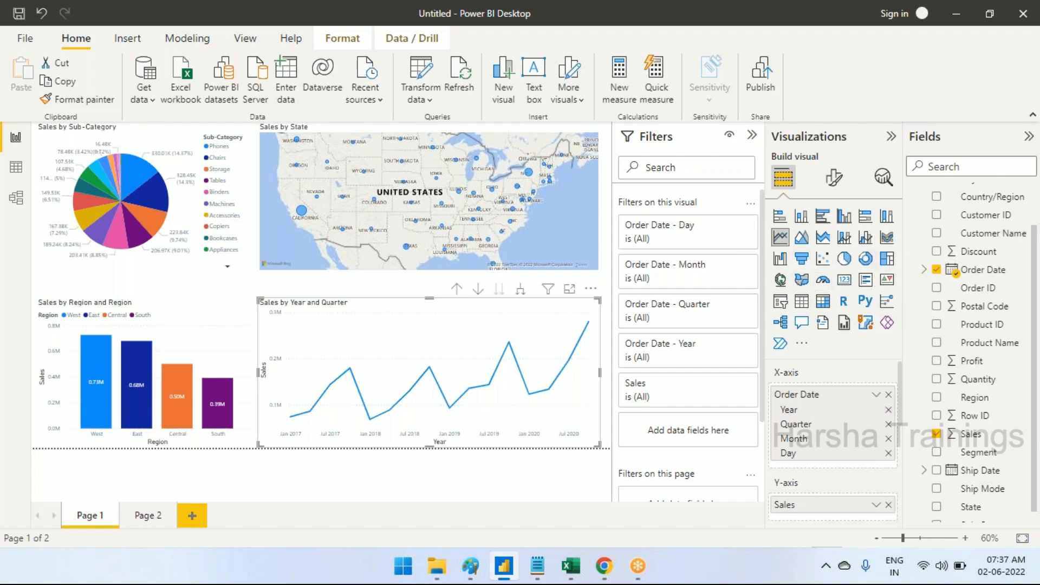
{"action": "left_click", "coordinate": [802, 301]}
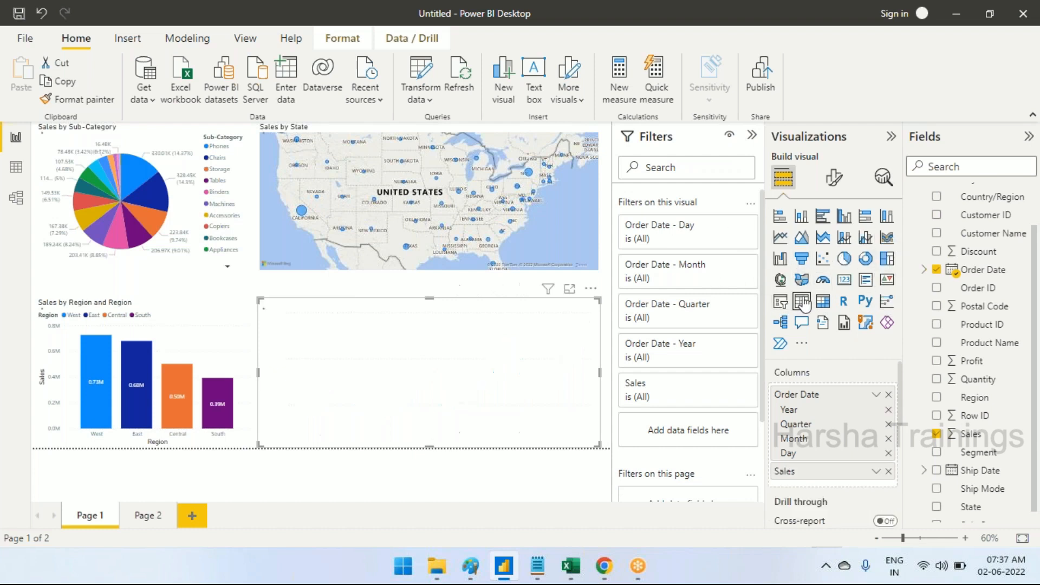
{"action": "left_click", "coordinate": [823, 301]}
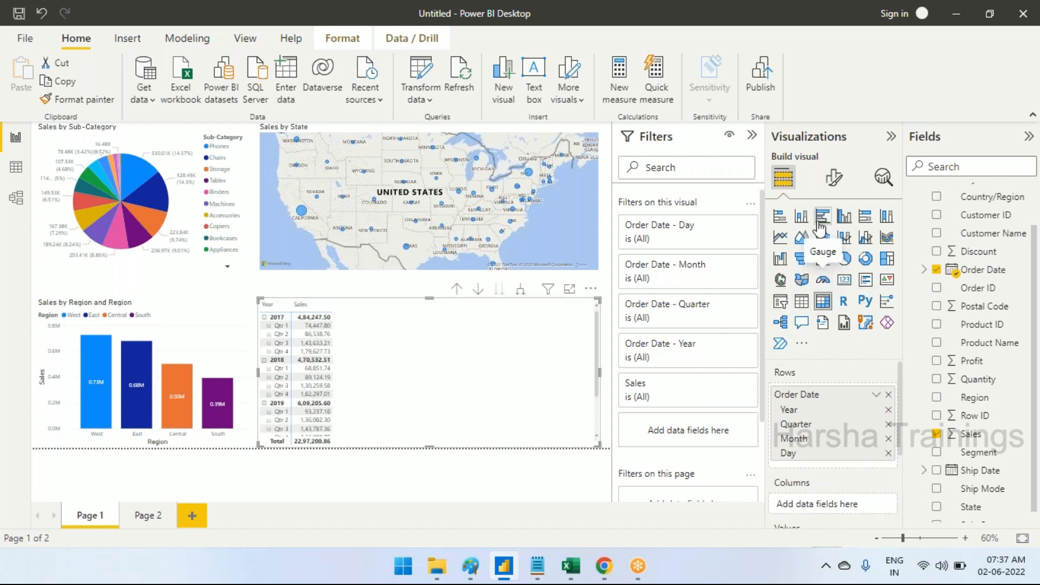
{"action": "left_click", "coordinate": [801, 239]}
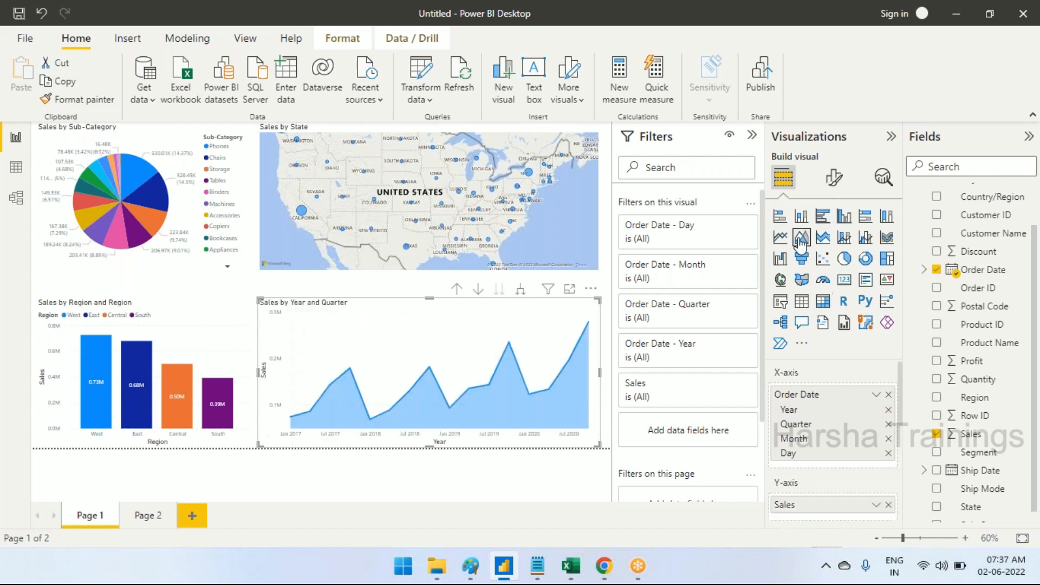
{"action": "left_click", "coordinate": [822, 238]}
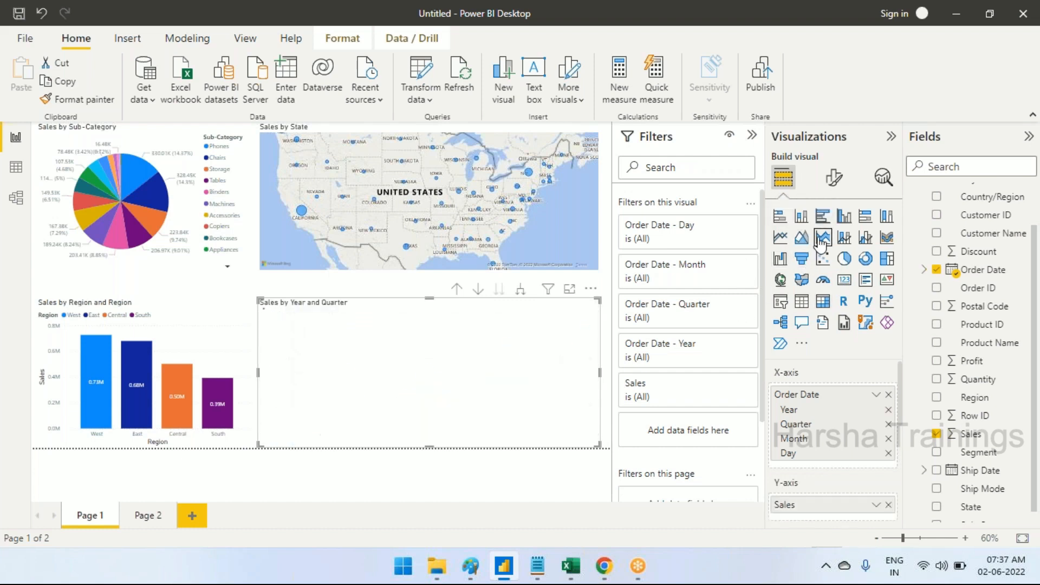
{"action": "left_click", "coordinate": [780, 238]}
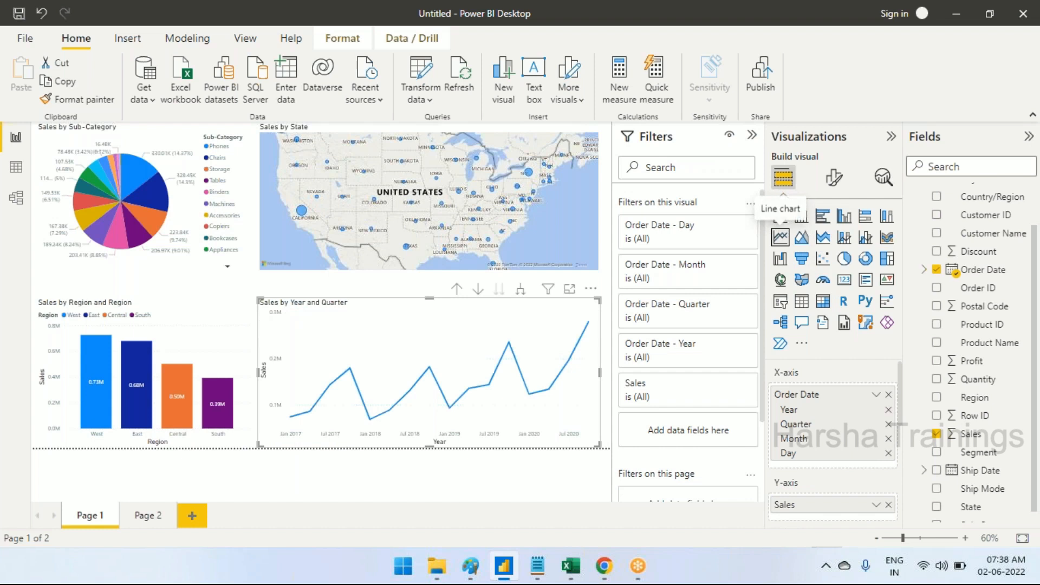
{"action": "left_click", "coordinate": [809, 223]}
{"action": "left_click", "coordinate": [780, 237]}
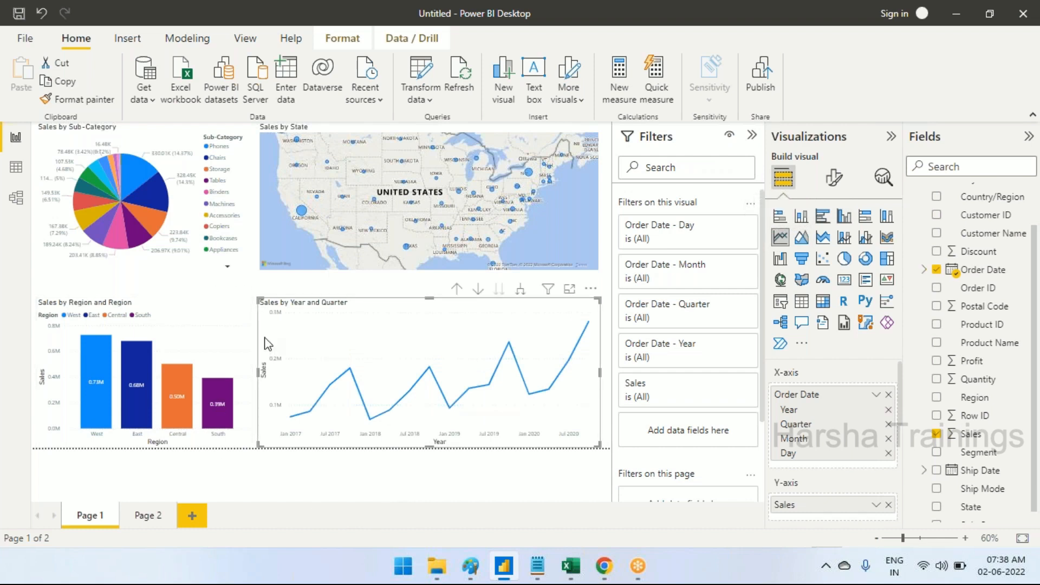
Switch to the Day-1 notes in Notepad and add "Power BI has 3 types of interfaces" under the "Interfaces in Power BI" heading
{"action": "mouse_move", "coordinate": [460, 572]}
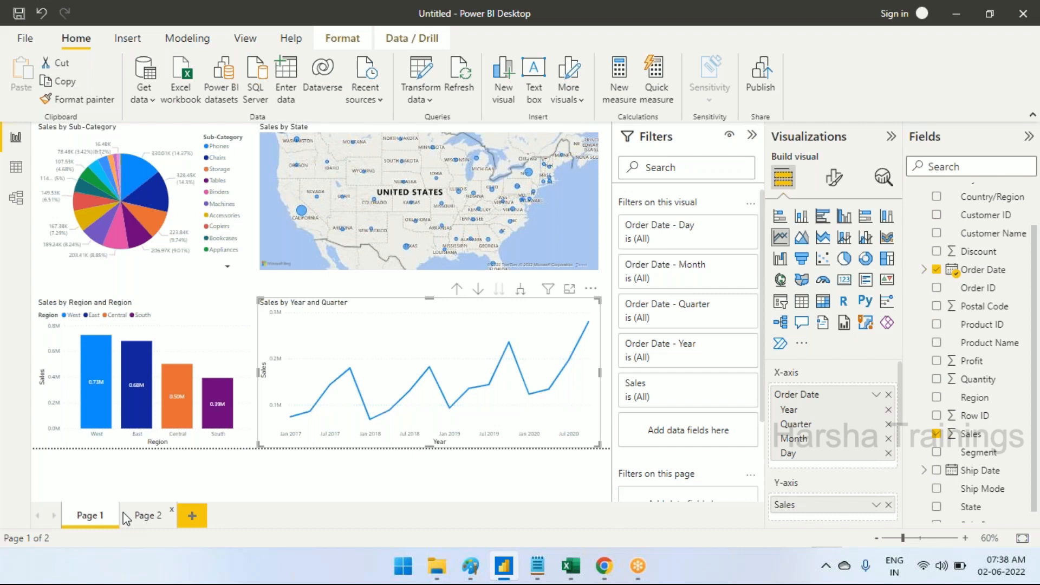
{"action": "left_click", "coordinate": [547, 578]}
{"action": "left_click", "coordinate": [243, 362]}
{"action": "key", "text": "Return"}
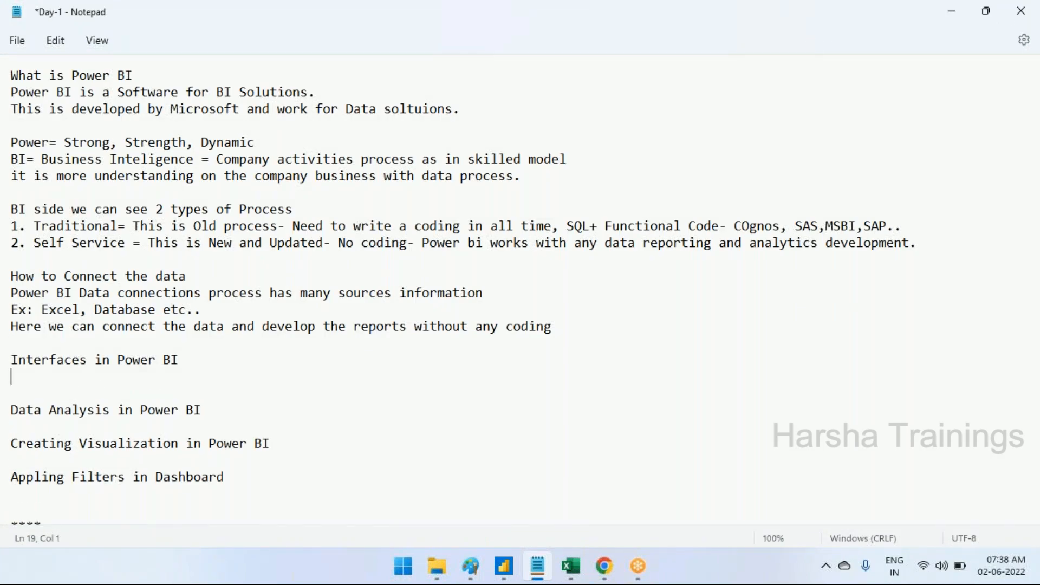
{"action": "type", "text": "Power BI has 3 types"}
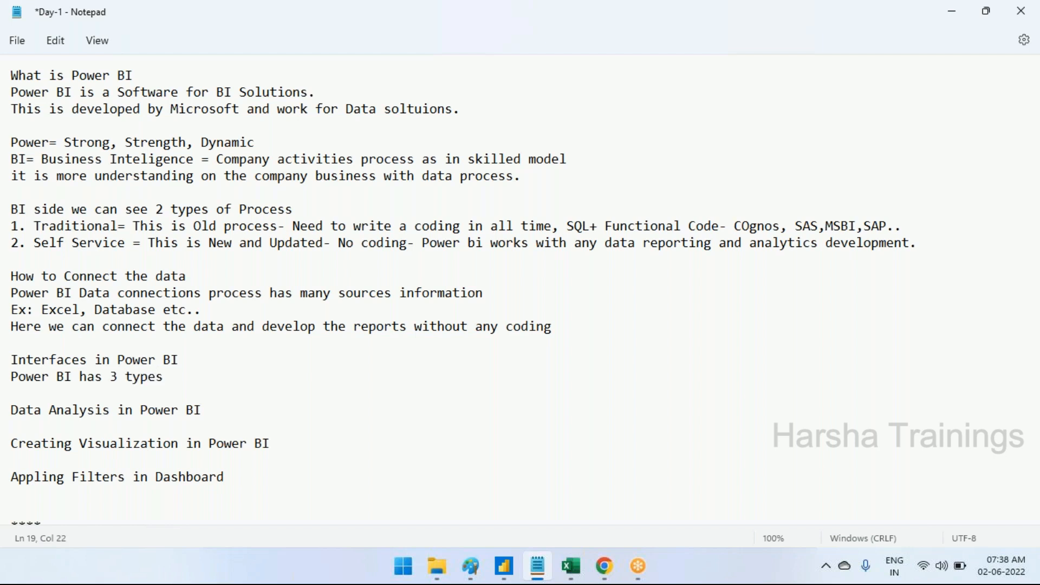
{"action": "type", "text": " of interfaces"}
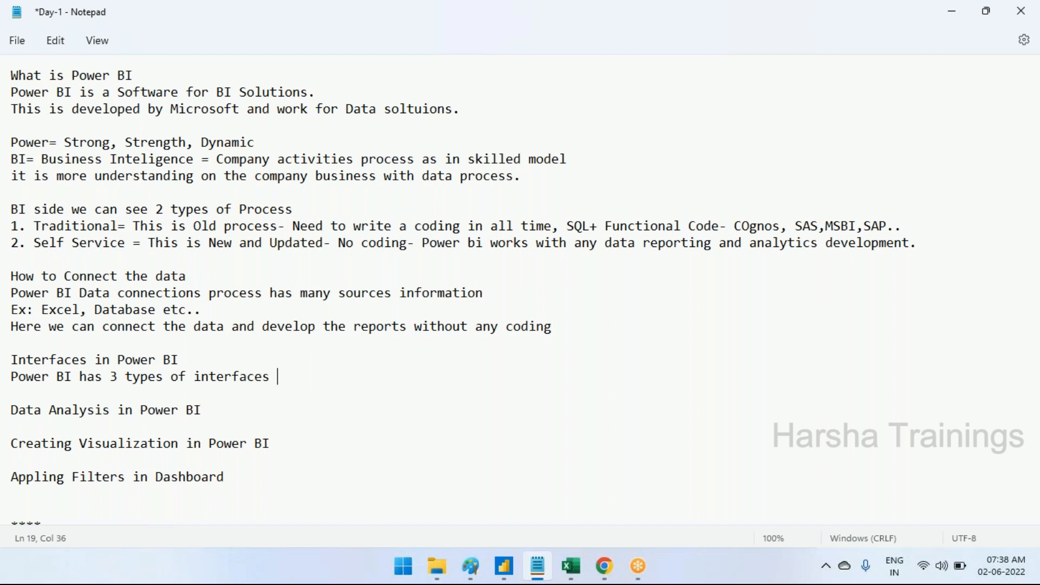
List the three interfaces on separate lines below the introductory sentence as "Report-", "Data-" and "Model-"
{"action": "key", "text": "Return"}
{"action": "type", "text": "Re"}
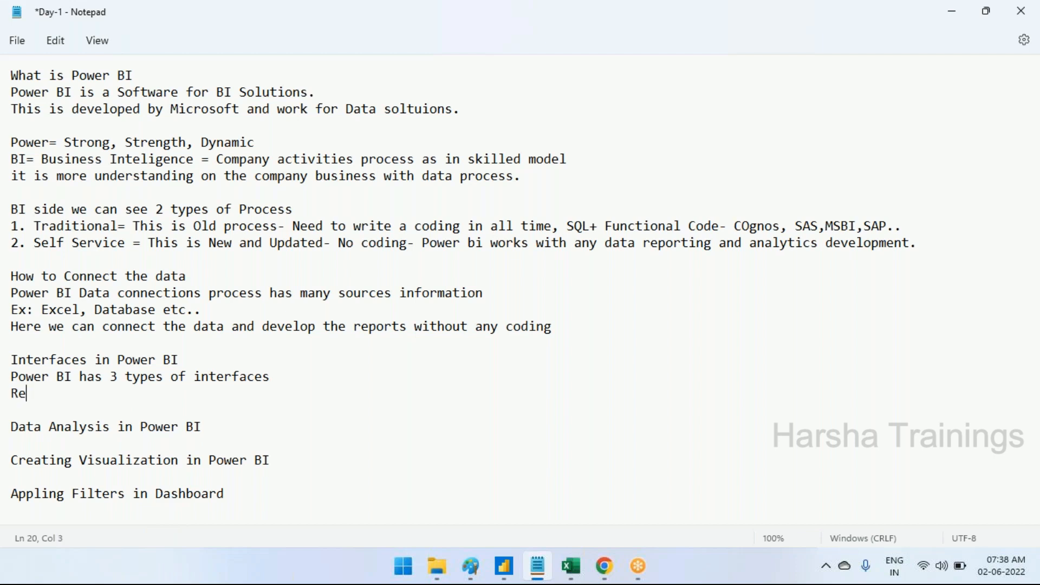
{"action": "type", "text": "port-"}
{"action": "key", "text": "Return"}
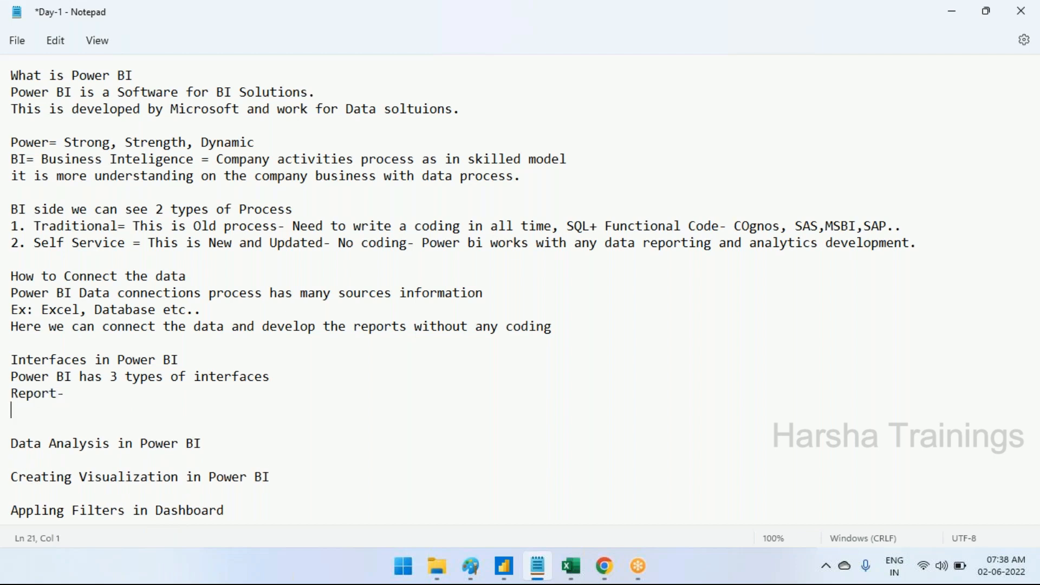
{"action": "type", "text": "Data-"}
{"action": "key", "text": "Return"}
{"action": "type", "text": "Model-"}
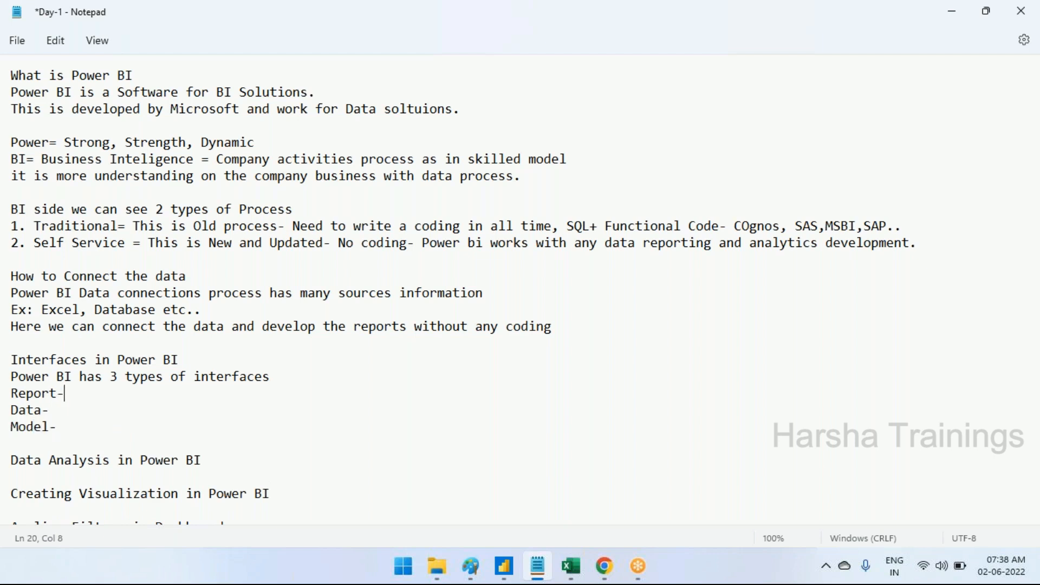
Describe the Report interface as "Develop the reports based on requirement"
{"action": "key", "text": "Right"}
{"action": "key", "text": "Left"}
{"action": "type", "text": "Develop the reports based on"}
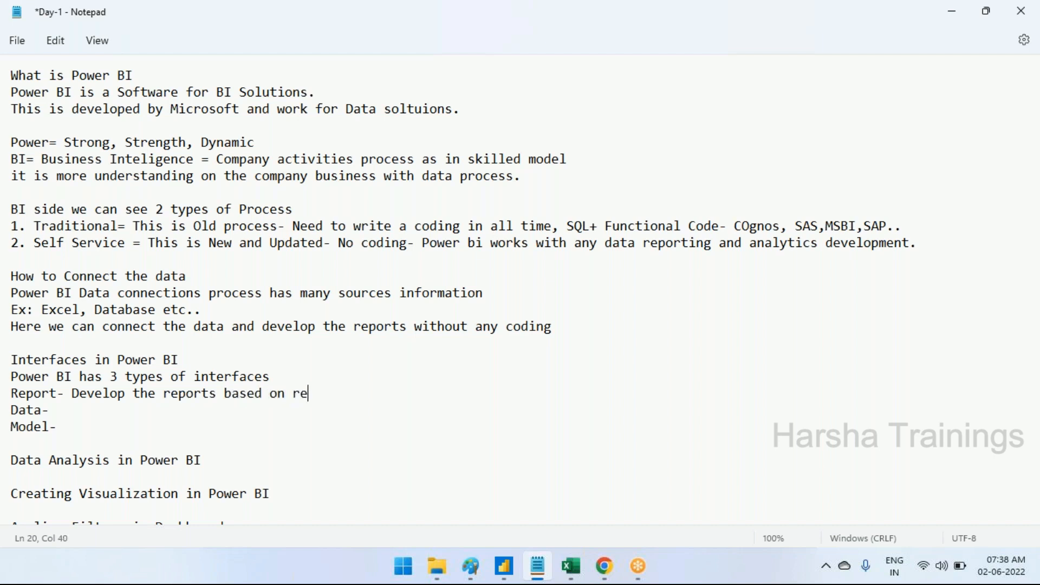
{"action": "type", "text": " requirement"}
Describe the Data interface as "See the data with outcome from source connections"
{"action": "left_click", "coordinate": [50, 410]}
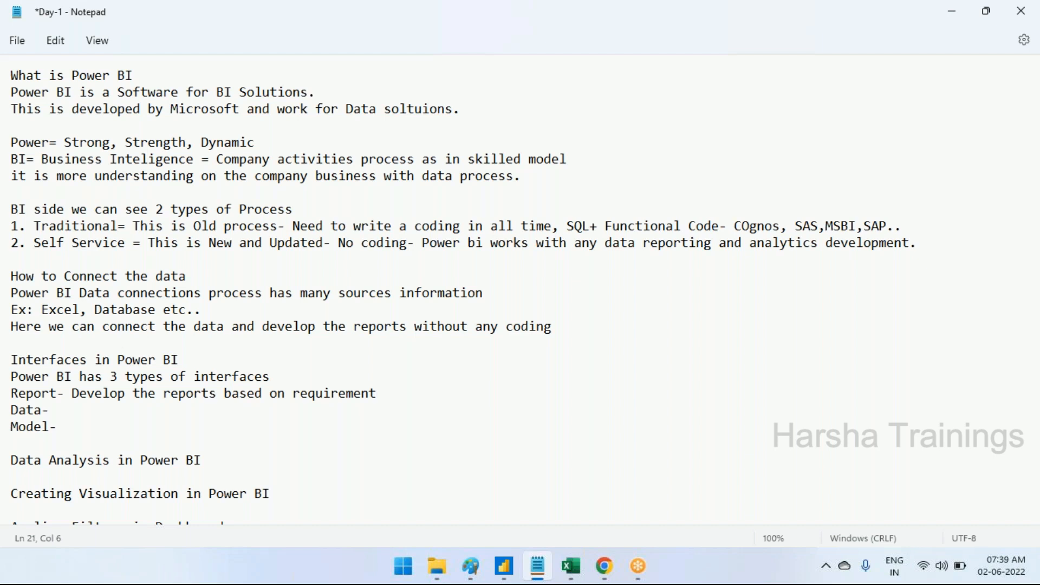
{"action": "type", "text": "See the data "}
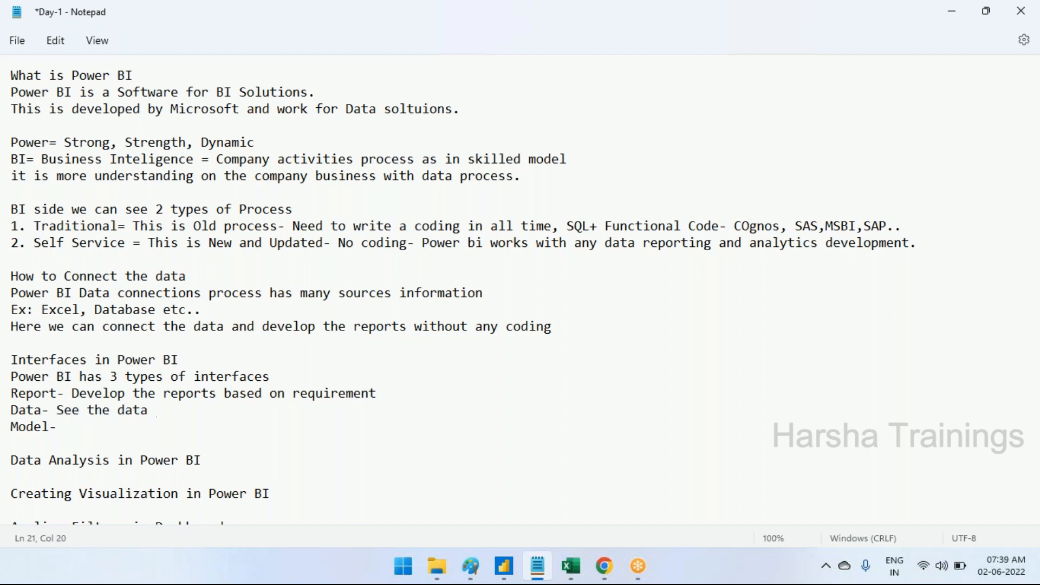
{"action": "type", "text": "with outcome from source"}
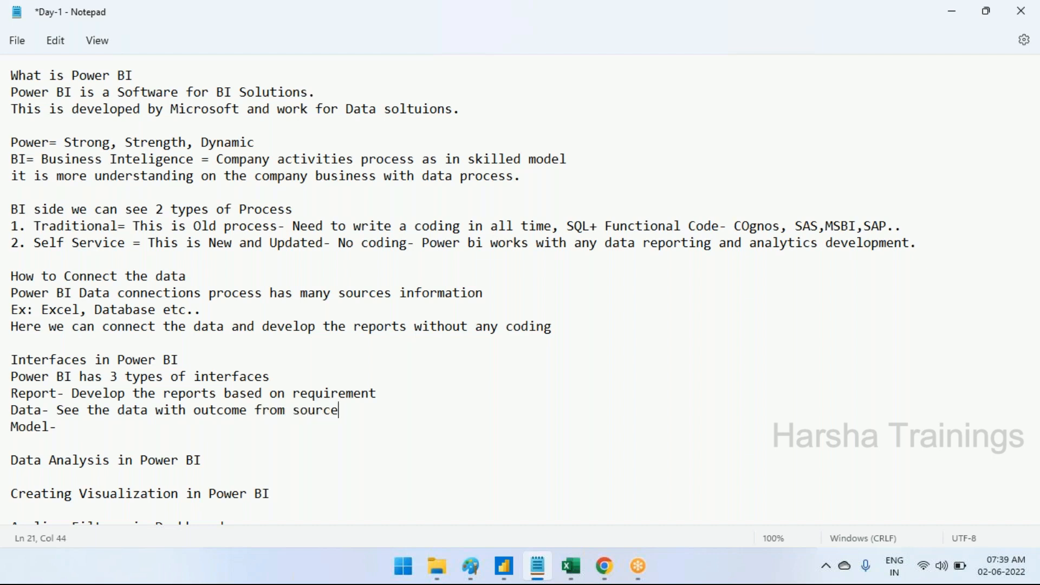
{"action": "type", "text": "connections"}
{"action": "key", "text": "Return"}
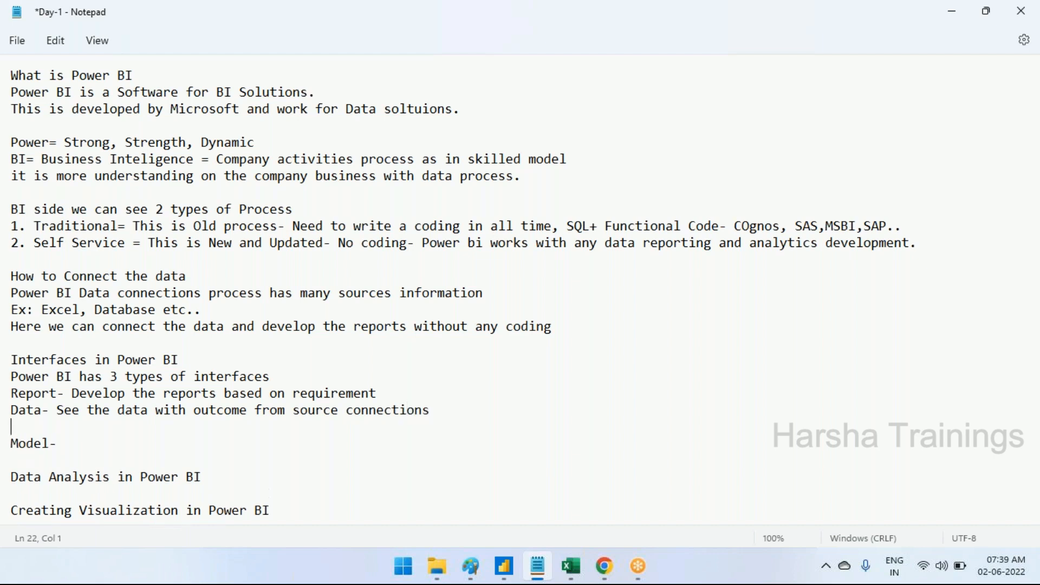
{"action": "key", "text": "BackSpace"}
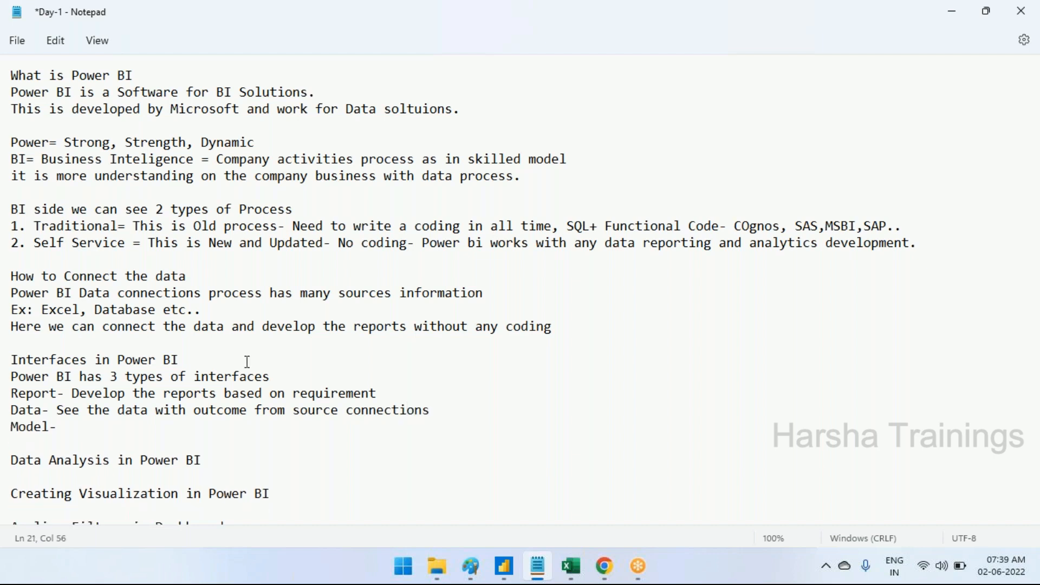
Describe the Model interface as "Connect and see the inbuilt model"
{"action": "left_click", "coordinate": [137, 433]}
{"action": "type", "text": "Connect and see the model"}
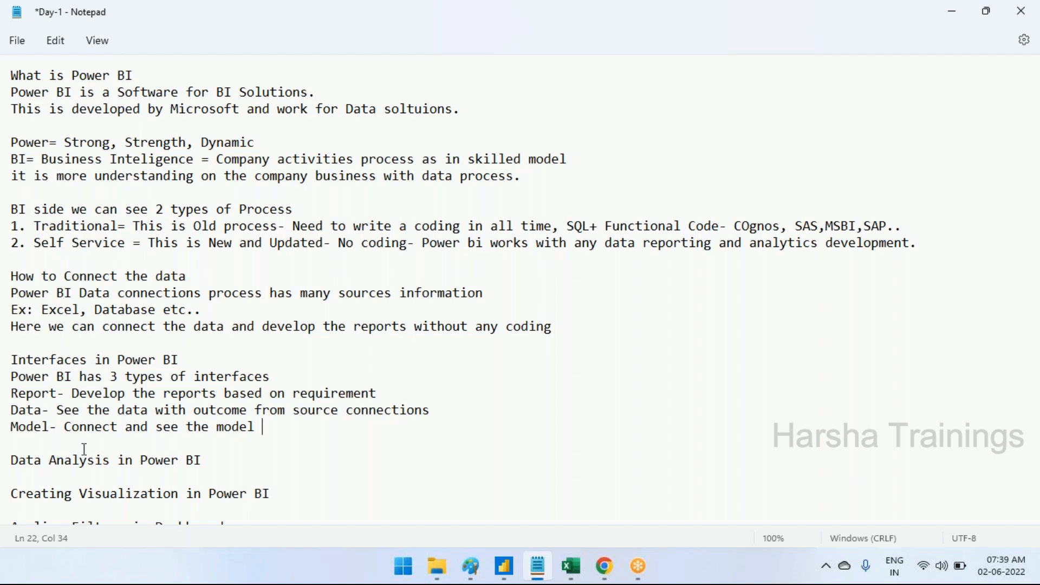
{"action": "type", "text": "inb "}
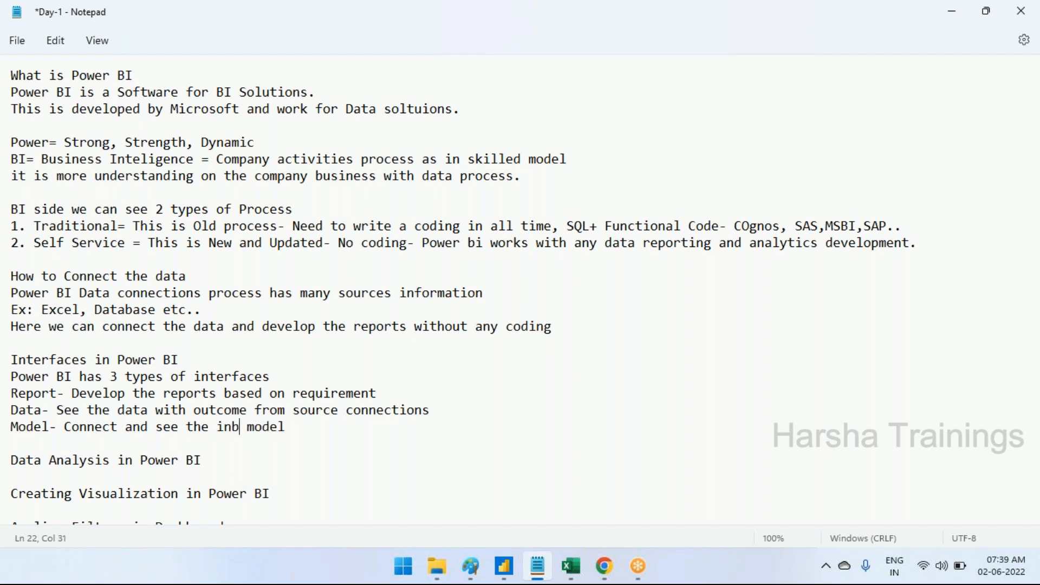
{"action": "type", "text": "uilt"}
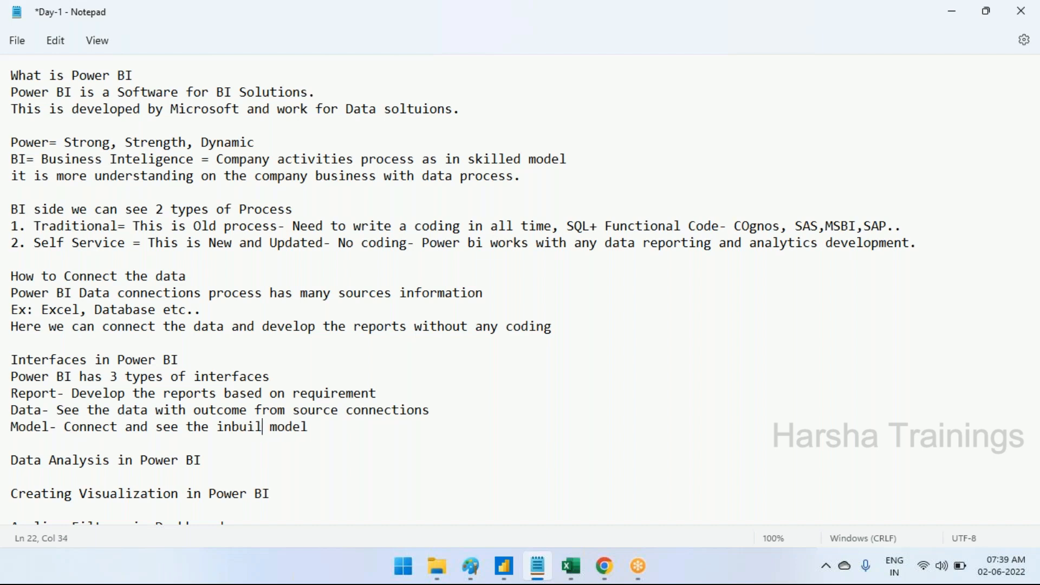
Extend the Model description with "and develop with new data model."
{"action": "key", "text": "Right"}
{"action": "key", "text": "Right"}
{"action": "type", "text": "and devel"}
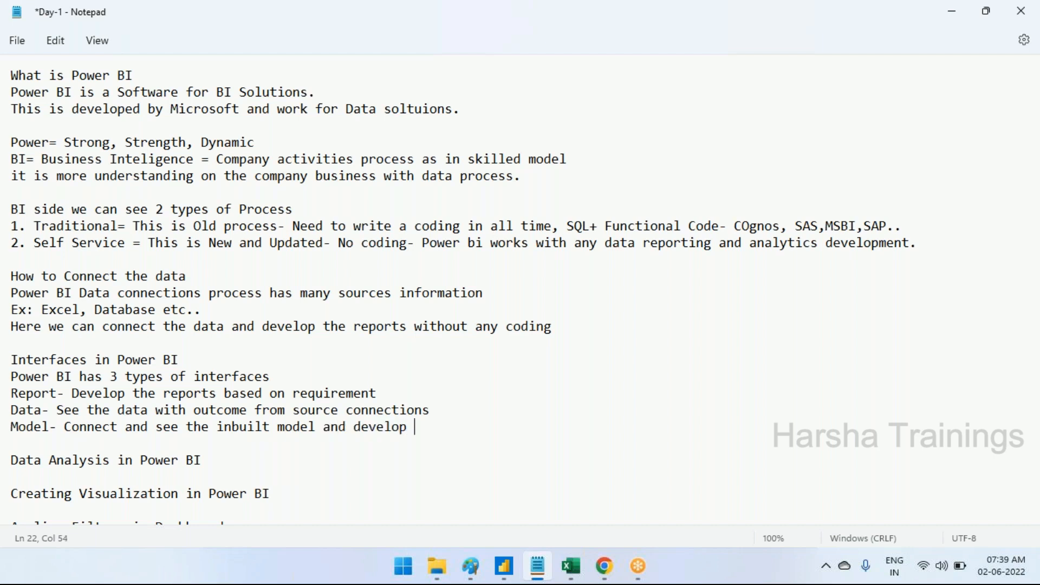
{"action": "type", "text": "op  with new data model."}
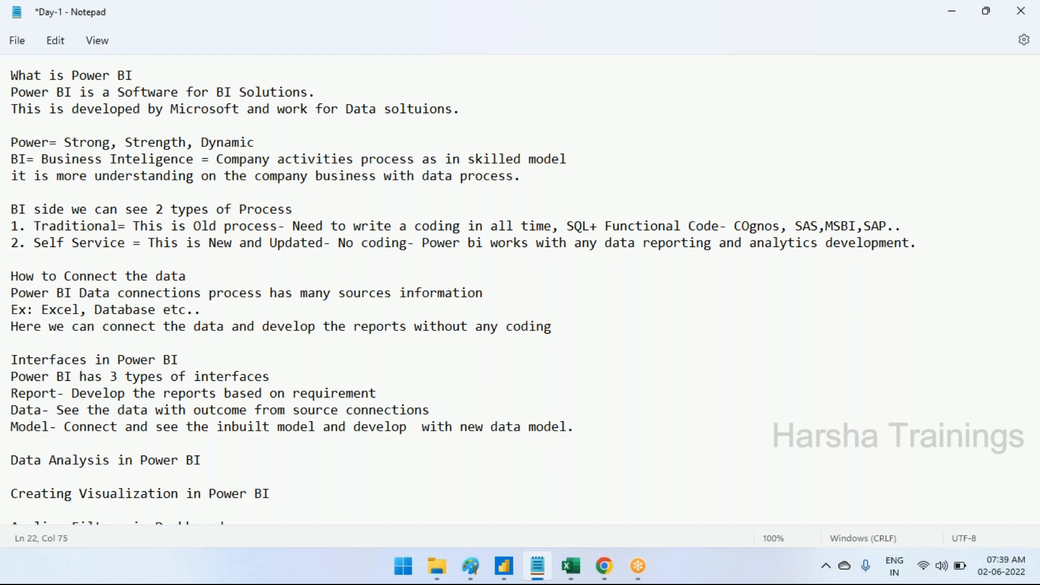
Highlight the words "Data" and "Analysis" in turn in the "Data Analysis in Power BI" heading
{"action": "scroll", "coordinate": [229, 347], "scroll_direction": "down", "scroll_amount": 1}
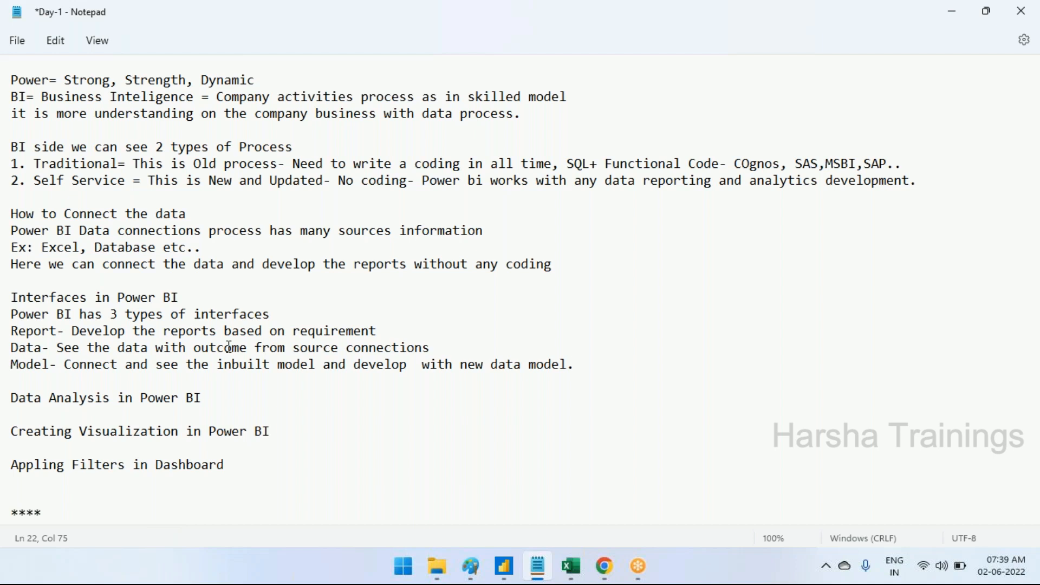
{"action": "left_click", "coordinate": [43, 397]}
{"action": "double_click", "coordinate": [43, 397]}
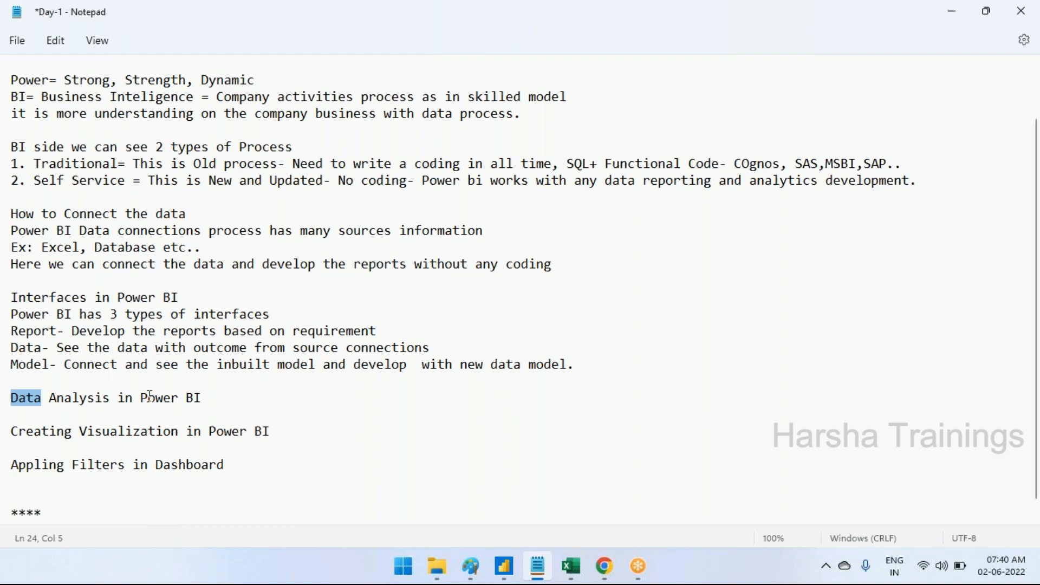
{"action": "double_click", "coordinate": [83, 400]}
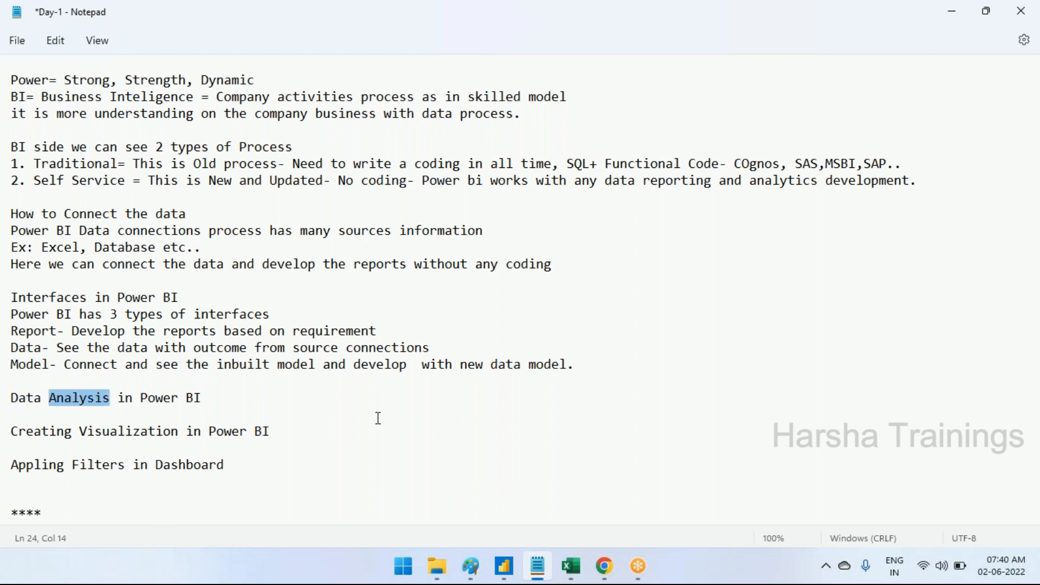
Switch to Paint and start a new blank drawing in place of the BI diagram
{"action": "left_click", "coordinate": [470, 567]}
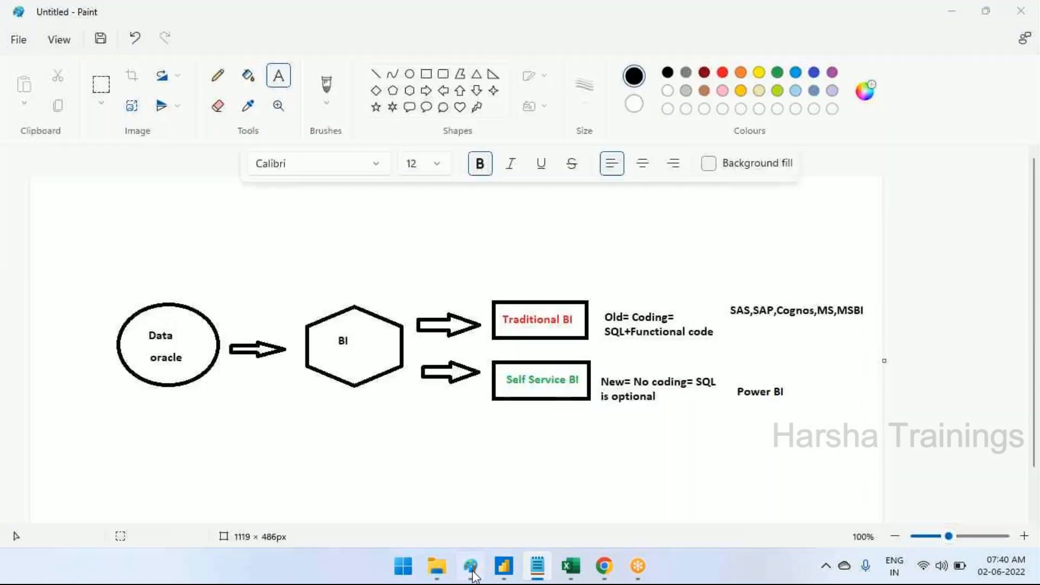
{"action": "left_click", "coordinate": [19, 39]}
{"action": "left_click", "coordinate": [55, 73]}
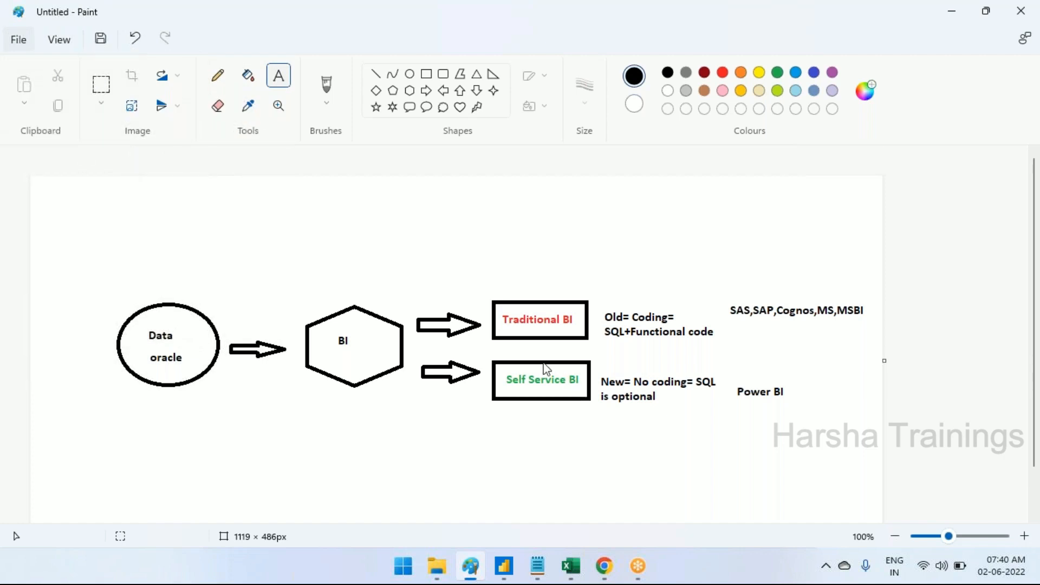
{"action": "left_click", "coordinate": [528, 320]}
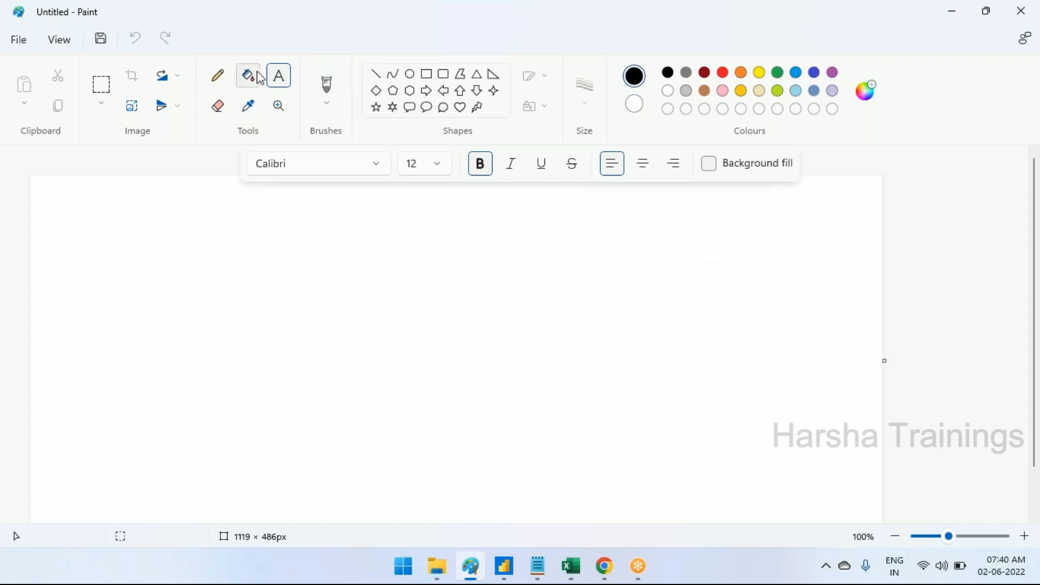
Draw two ellipses one above the other near the canvas's left edge, about 110 × 68 px and 118 × 64 px
{"action": "left_click", "coordinate": [415, 77]}
{"action": "left_click_drag", "start_coordinate": [72, 238], "coordinate": [156, 293]}
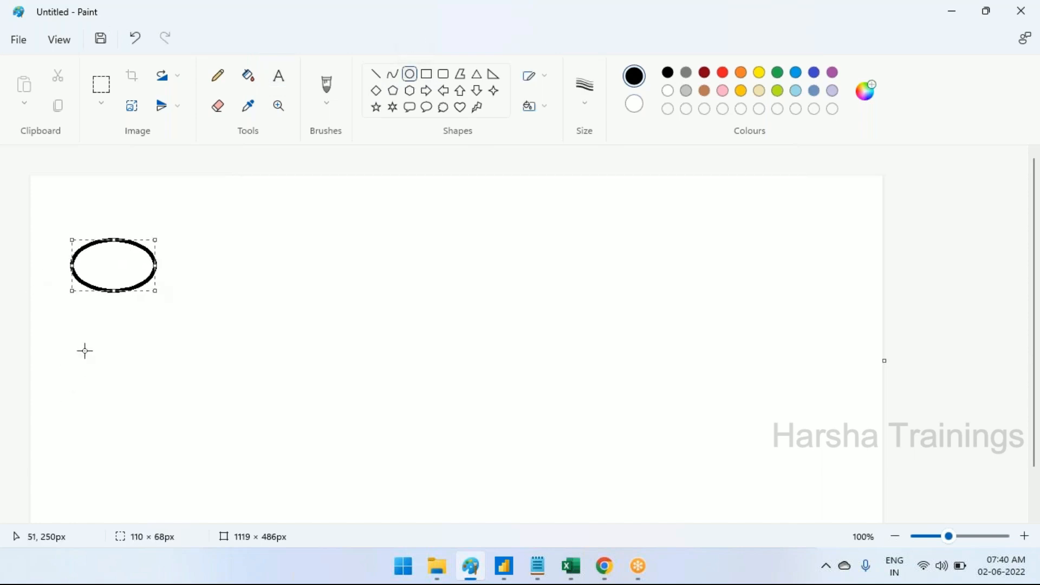
{"action": "left_click_drag", "start_coordinate": [80, 346], "coordinate": [107, 371]}
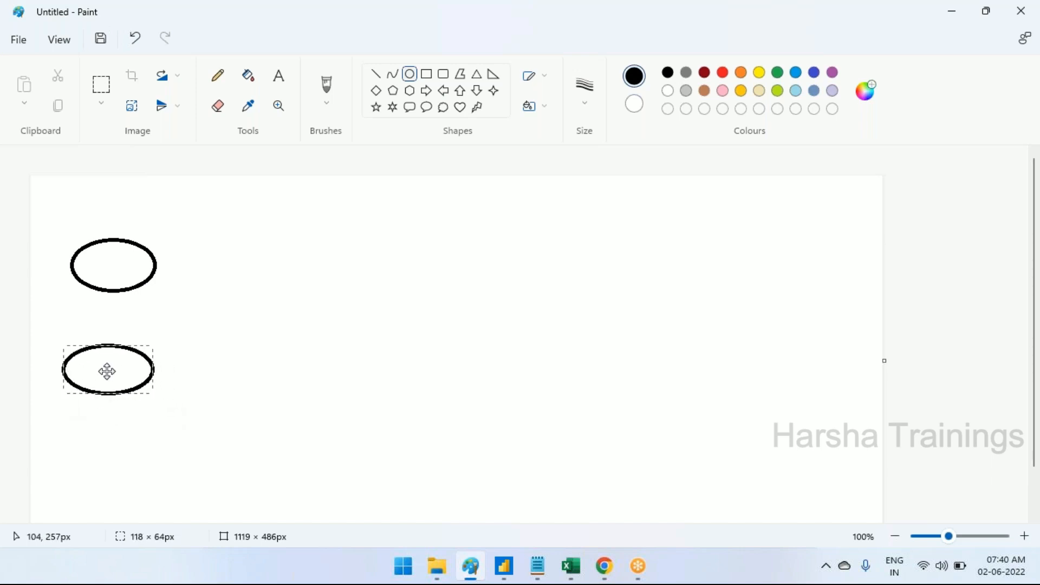
Label the upper ellipse "Files" and the lower ellipse "DB"
{"action": "left_click", "coordinate": [280, 78]}
{"action": "left_click", "coordinate": [102, 268]}
{"action": "type", "text": "Files"}
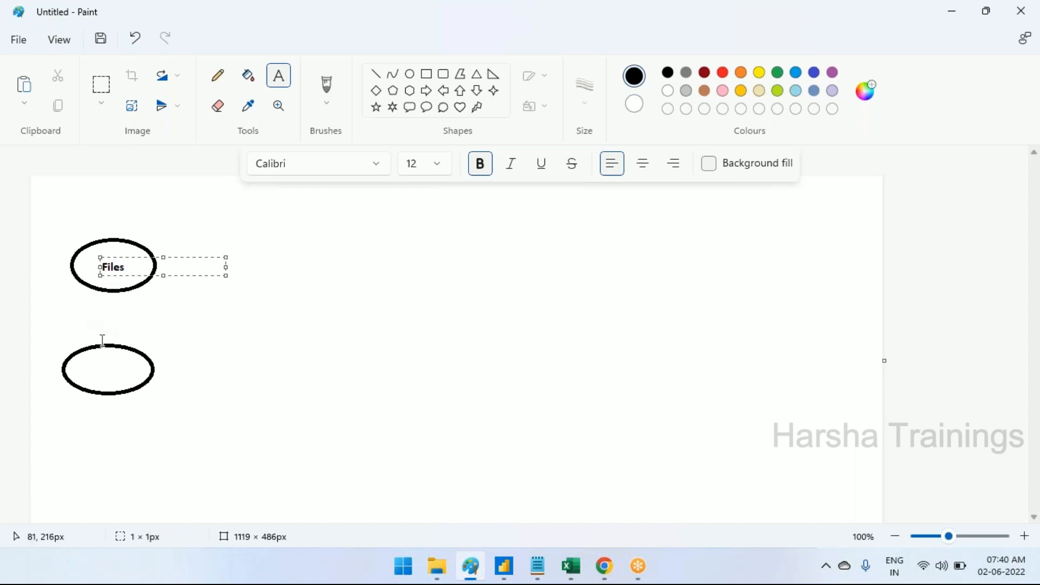
{"action": "left_click", "coordinate": [91, 368]}
{"action": "type", "text": "DB"}
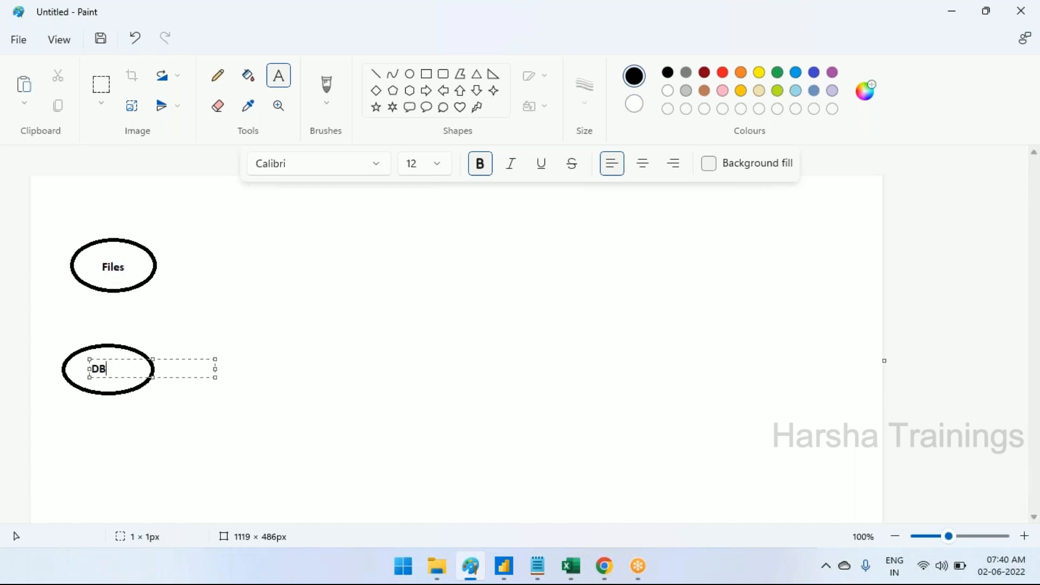
{"action": "left_click", "coordinate": [388, 457]}
Draw a right arrow about 72 × 25 px beside the Files ellipse, followed by a rectangle about 151 × 64 px
{"action": "left_click", "coordinate": [427, 90]}
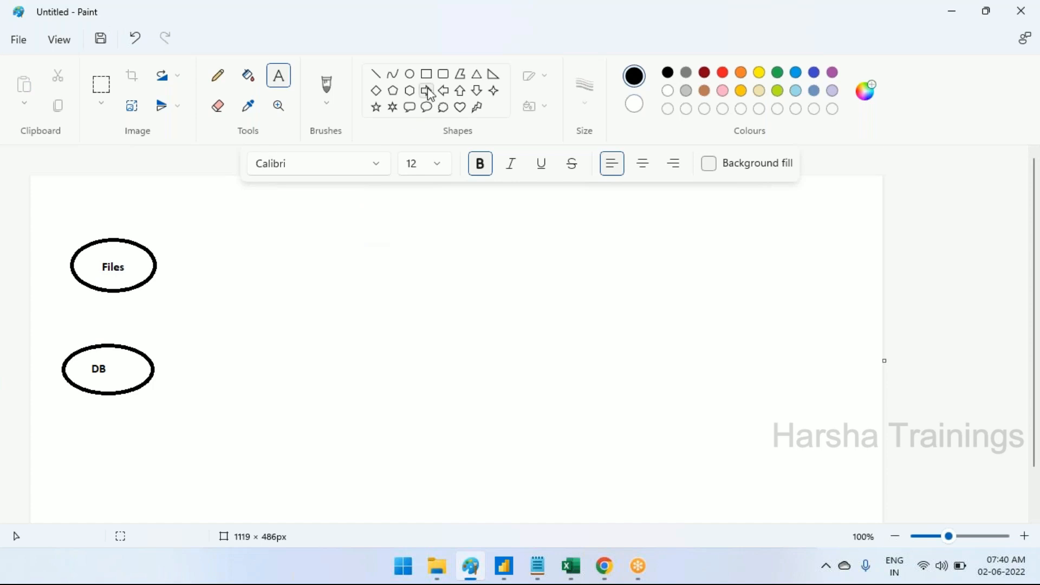
{"action": "left_click_drag", "start_coordinate": [165, 257], "coordinate": [221, 276]}
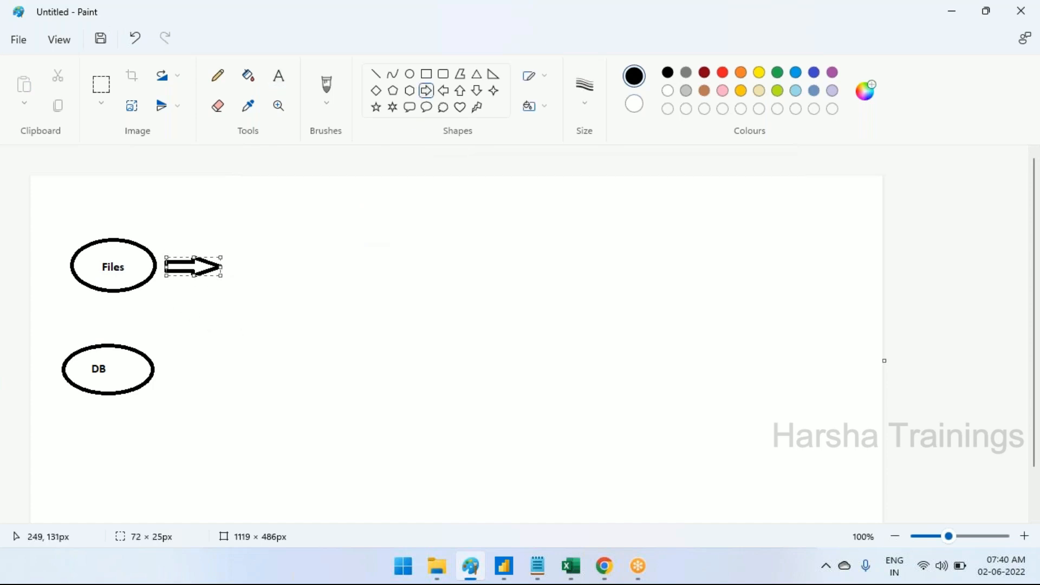
{"action": "left_click", "coordinate": [272, 241]}
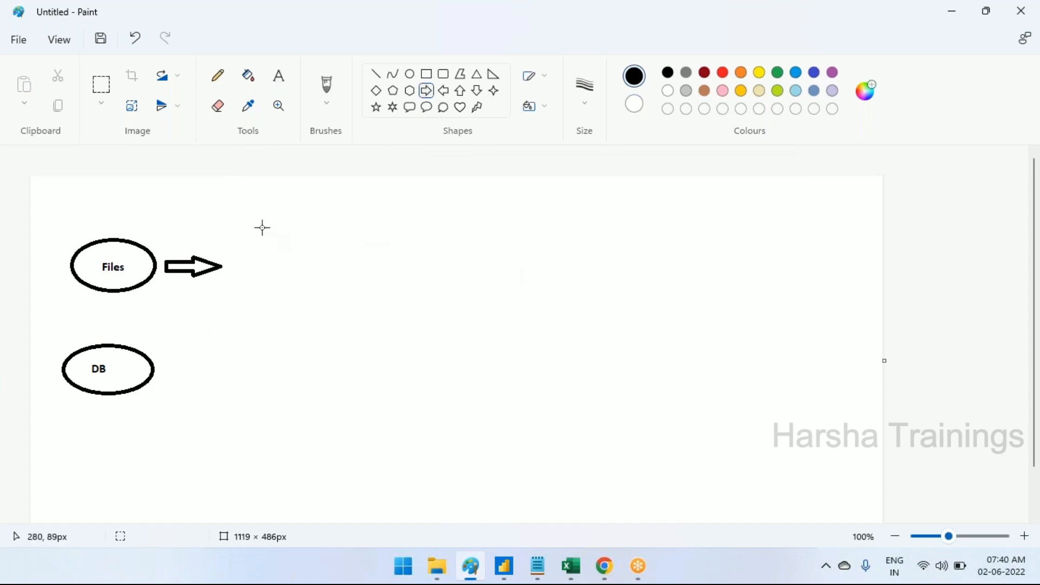
{"action": "left_click", "coordinate": [426, 74]}
{"action": "left_click_drag", "start_coordinate": [239, 248], "coordinate": [355, 297]}
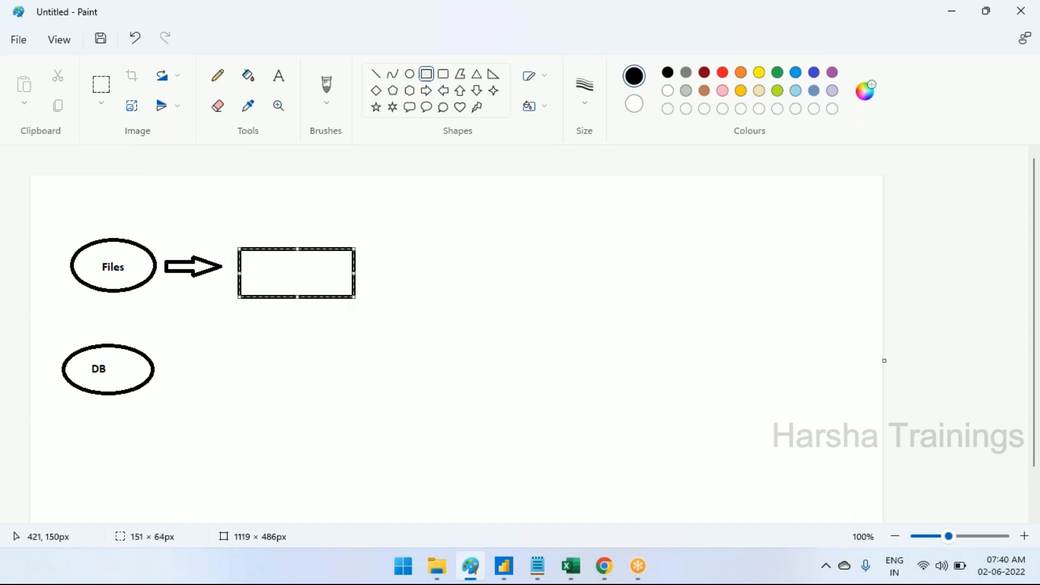
Label the rectangle after the arrow "Business Process"
{"action": "left_click", "coordinate": [279, 75]}
{"action": "left_click", "coordinate": [262, 265]}
{"action": "type", "text": "Business Process"}
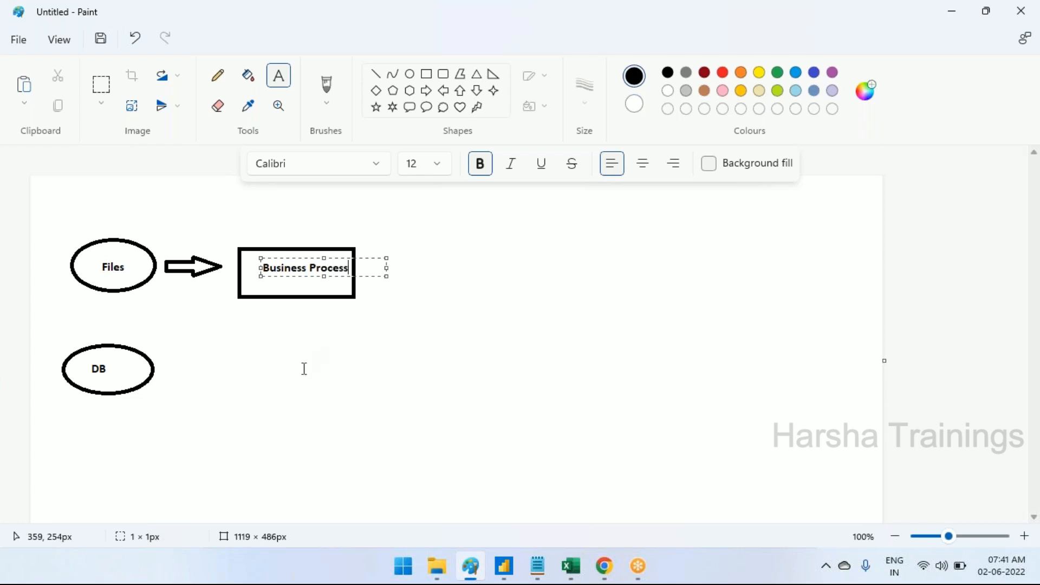
{"action": "left_click", "coordinate": [432, 311]}
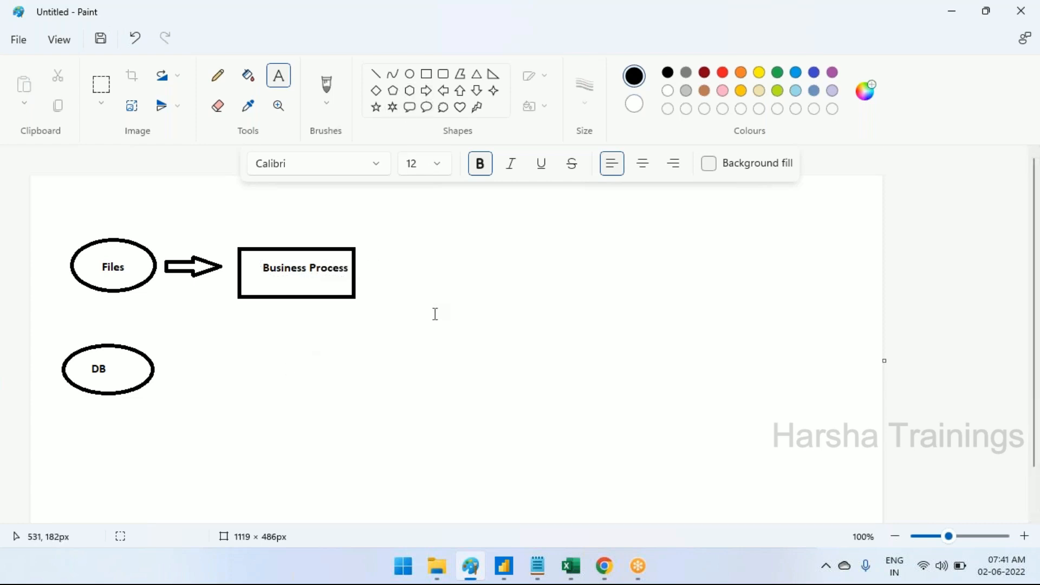
Draw a rounded rectangle about 125 × 61 px below the Business Process box and a down arrow about 32 × 53 px between them
{"action": "left_click", "coordinate": [444, 74]}
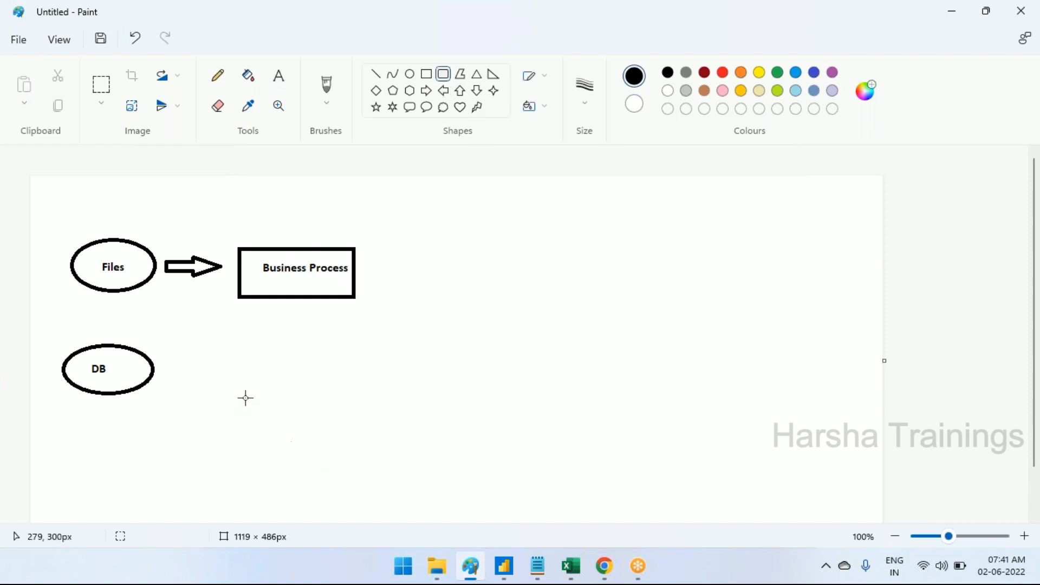
{"action": "mouse_move", "coordinate": [247, 346]}
{"action": "left_mouse_down"}
{"action": "mouse_move", "coordinate": [303, 388]}
{"action": "mouse_move", "coordinate": [342, 393]}
{"action": "left_mouse_up"}
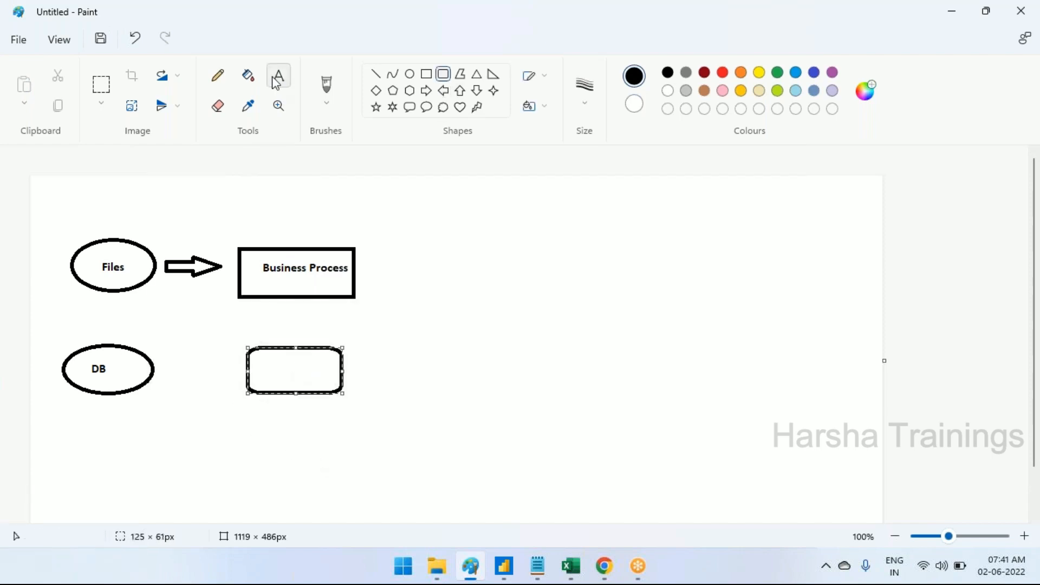
{"action": "left_click", "coordinate": [476, 91]}
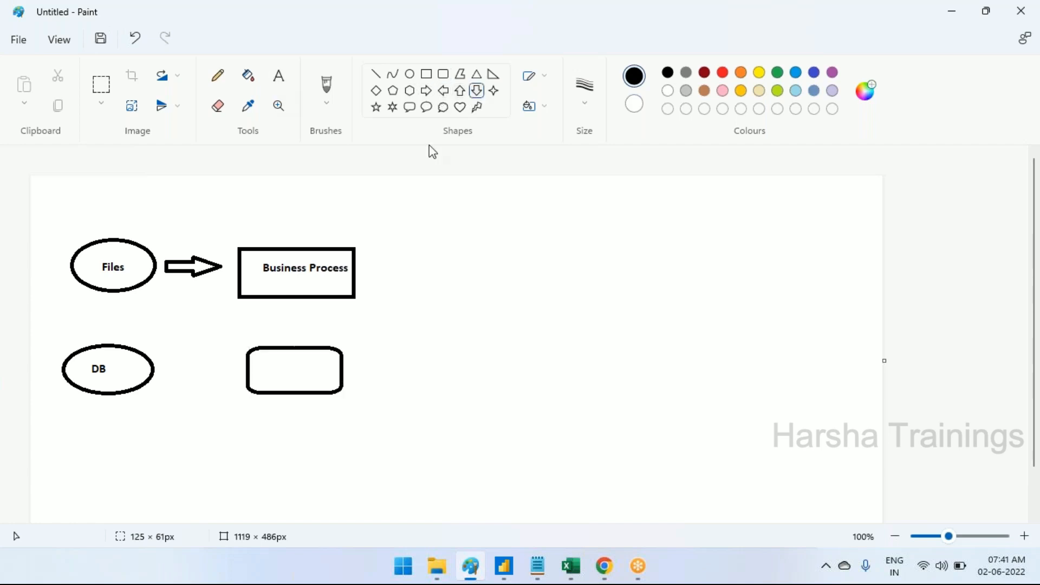
{"action": "left_click_drag", "start_coordinate": [295, 303], "coordinate": [319, 345]}
Label the rounded rectangle below the Business Process box "Secure Model"
{"action": "left_click", "coordinate": [278, 75]}
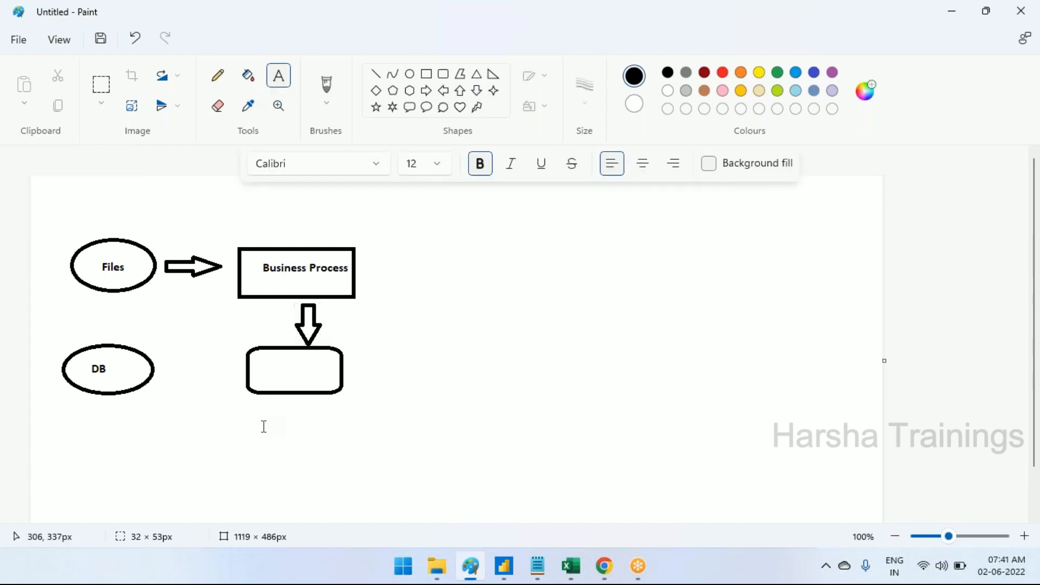
{"action": "left_click", "coordinate": [260, 372]}
{"action": "type", "text": "Model"}
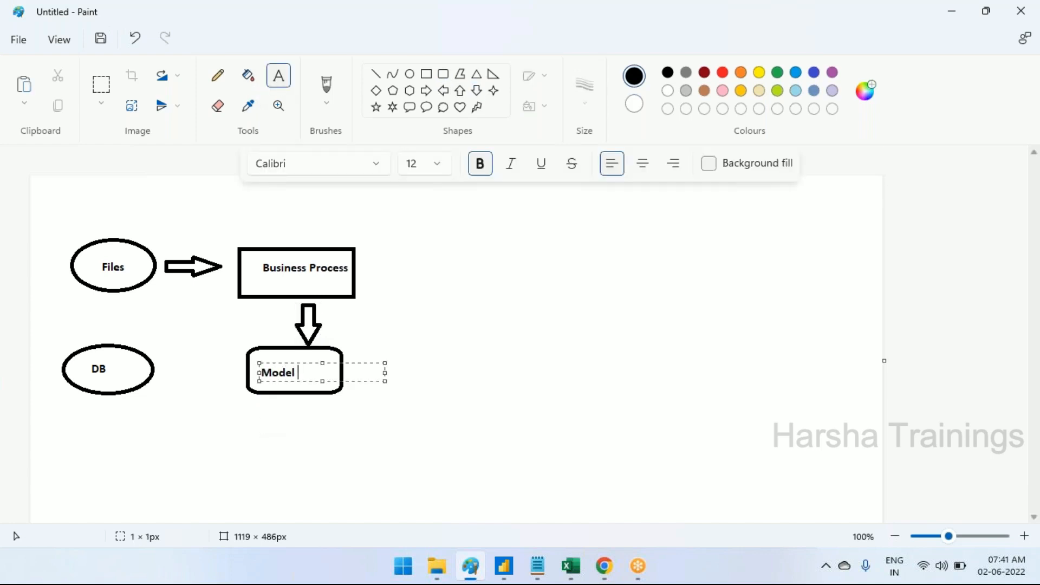
{"action": "key", "text": "shift+Left"}
{"action": "key", "text": "shift+Left"}
{"action": "type", "text": "Secure"}
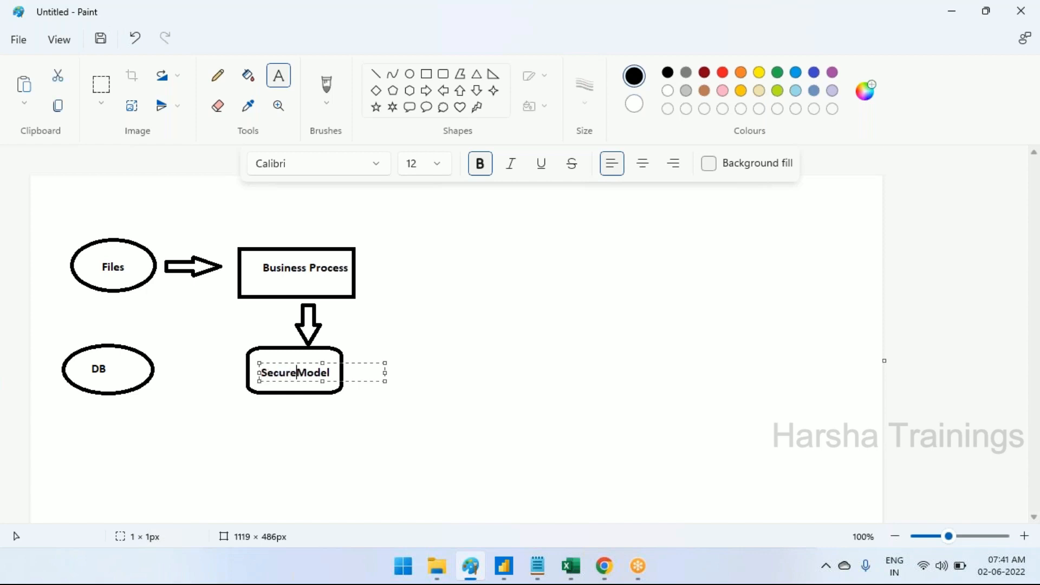
{"action": "left_click", "coordinate": [292, 432]}
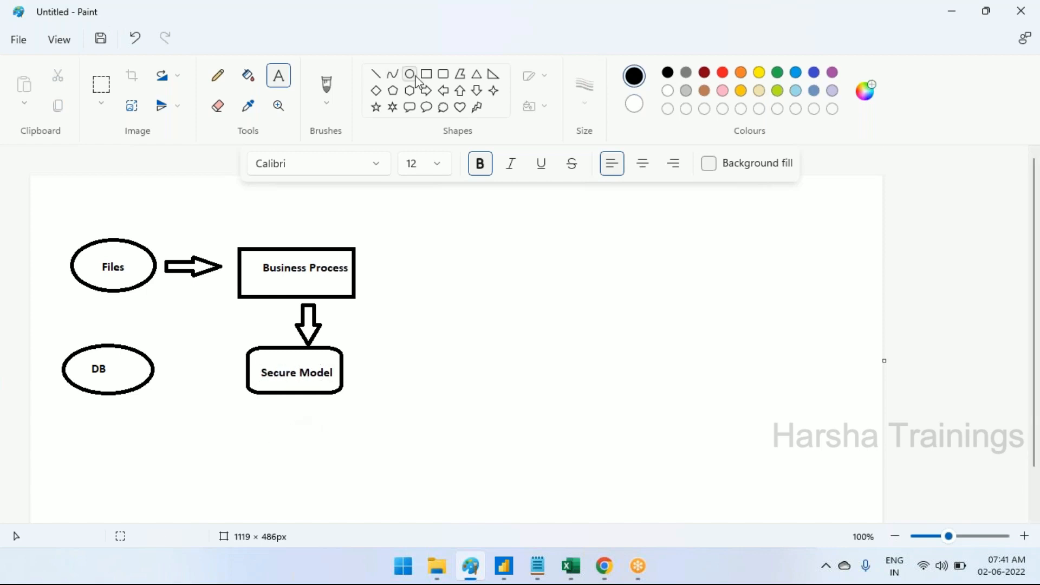
Draw a right arrow about 70 × 24 px between the DB ellipse and the Secure Model box
{"action": "left_click", "coordinate": [426, 92]}
{"action": "left_click_drag", "start_coordinate": [170, 360], "coordinate": [225, 379]}
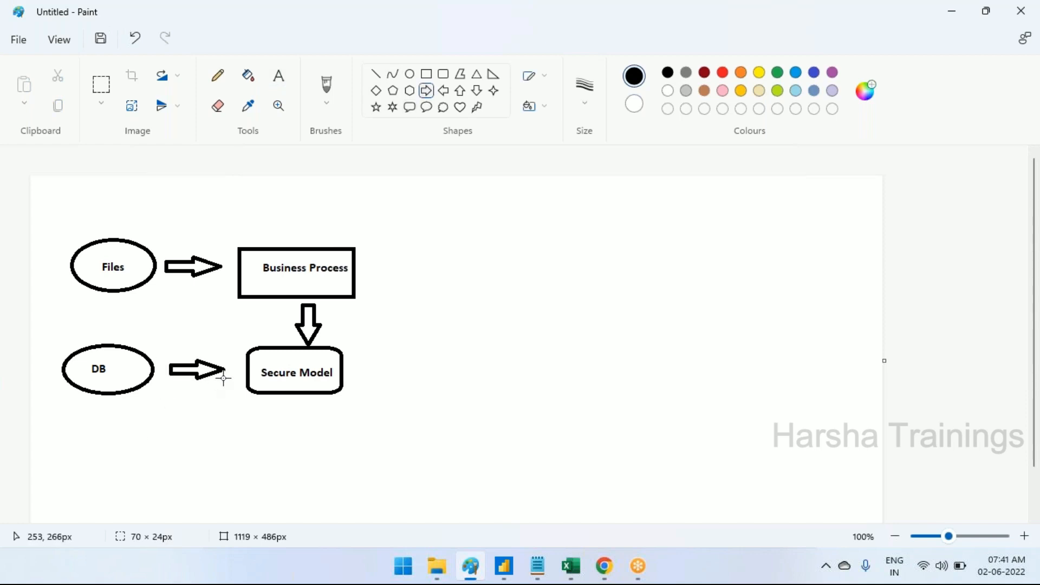
{"action": "left_click", "coordinate": [456, 430]}
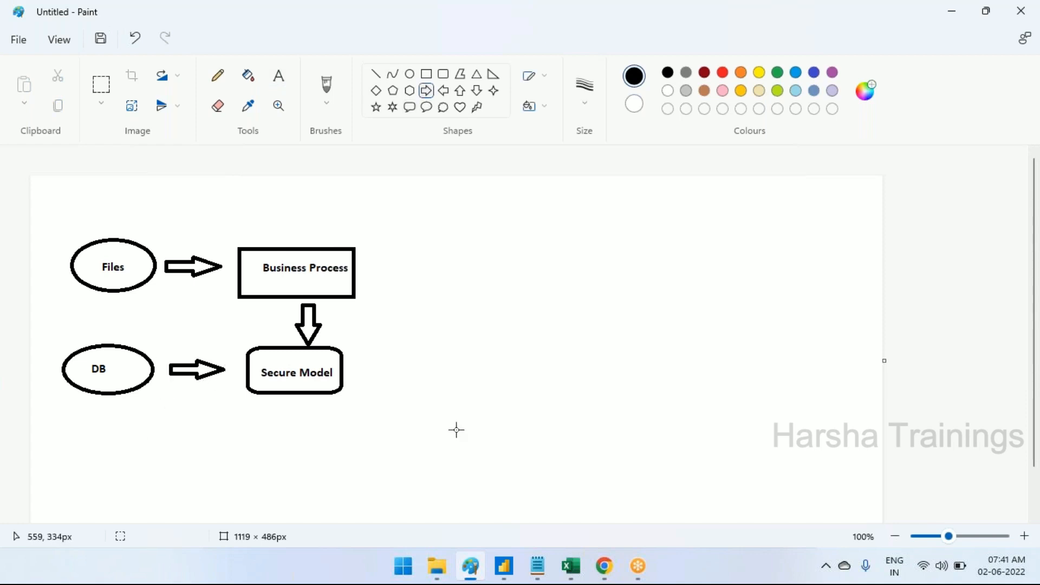
Add the caption "Operations" above the arrow that leads from Files to Business Process
{"action": "left_click", "coordinate": [278, 76]}
{"action": "left_click", "coordinate": [159, 222]}
{"action": "type", "text": "Op"}
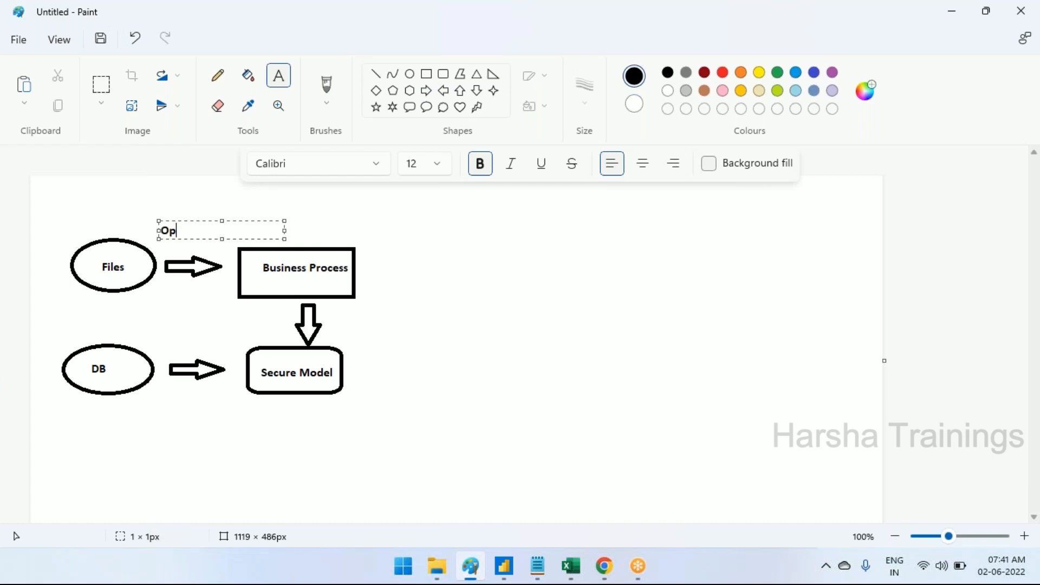
{"action": "type", "text": "erations"}
{"action": "left_click", "coordinate": [360, 350]}
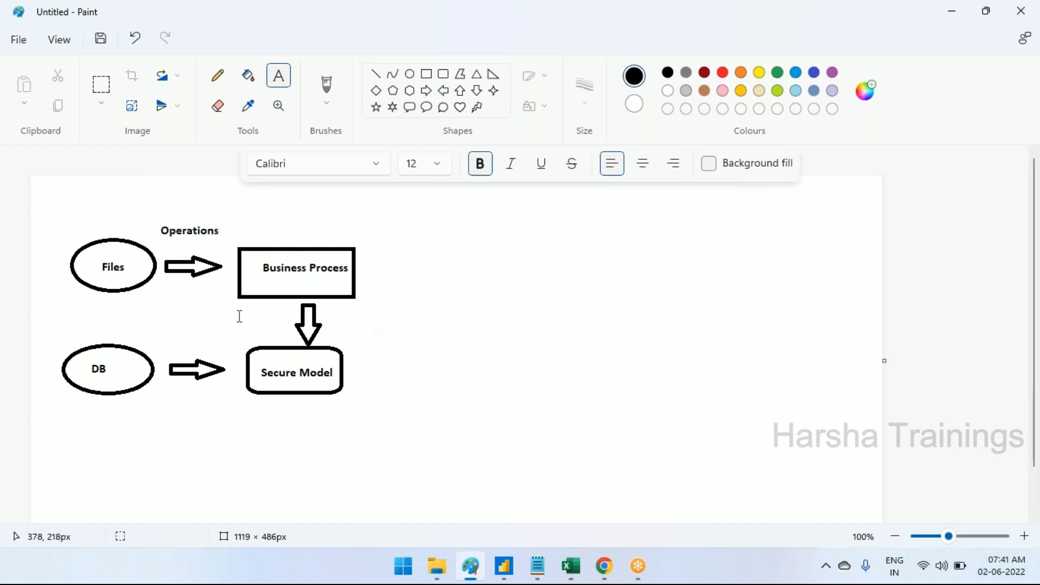
Draw a right arrow about 93 × 22 px beyond the Business Process box and caption it "Analyis Phase" just above
{"action": "left_click", "coordinate": [428, 93]}
{"action": "left_click_drag", "start_coordinate": [379, 293], "coordinate": [451, 310]}
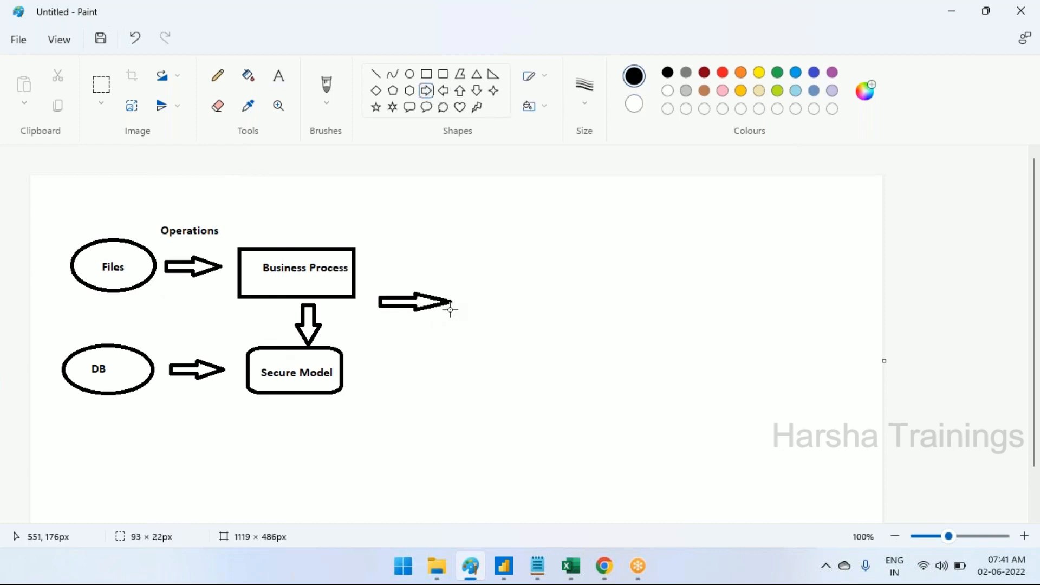
{"action": "left_click", "coordinate": [279, 75]}
{"action": "left_click", "coordinate": [381, 265]}
{"action": "type", "text": "Analyis"}
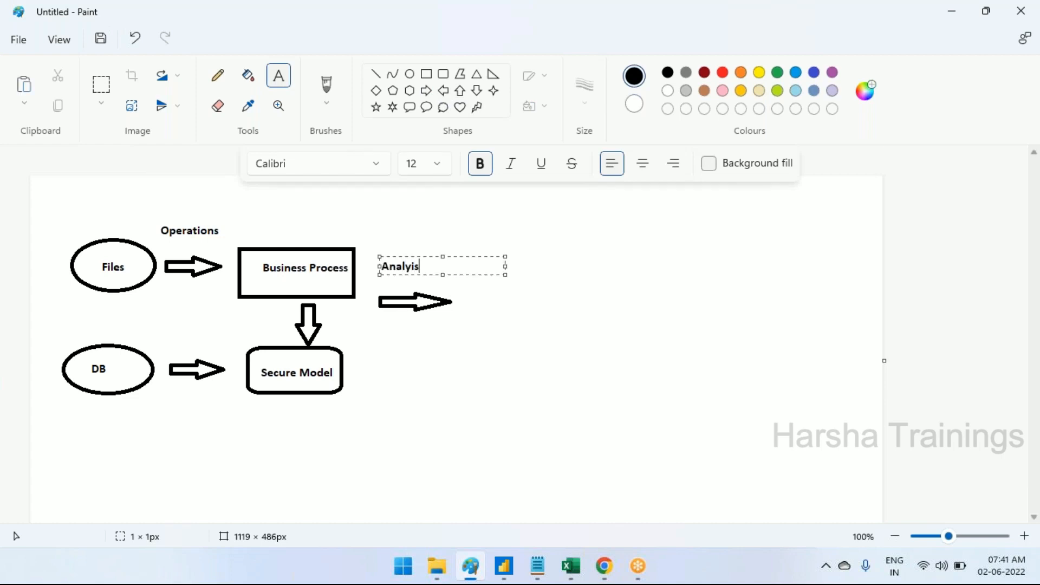
{"action": "type", "text": " Phase"}
{"action": "mouse_move", "coordinate": [442, 276]}
{"action": "left_mouse_down"}
{"action": "mouse_move", "coordinate": [443, 288]}
{"action": "mouse_move", "coordinate": [444, 271]}
{"action": "left_mouse_up"}
{"action": "left_click", "coordinate": [482, 355]}
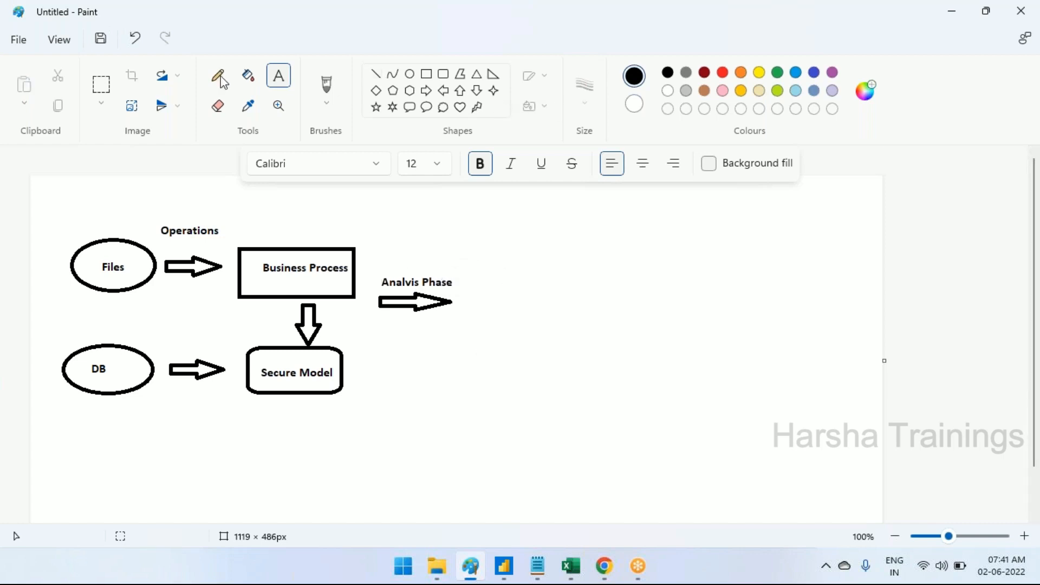
Draw a hexagon after the analysis arrow, moved slightly and enlarged to about 179 × 188 px
{"action": "left_click", "coordinate": [410, 91]}
{"action": "left_click_drag", "start_coordinate": [492, 257], "coordinate": [611, 389]}
{"action": "left_click_drag", "start_coordinate": [563, 336], "coordinate": [555, 327]}
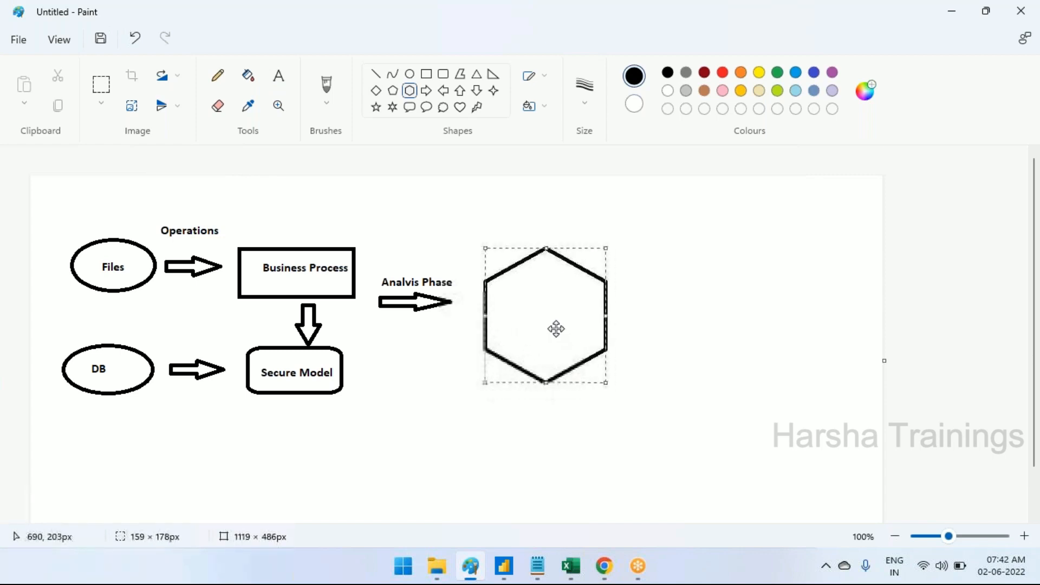
{"action": "left_click_drag", "start_coordinate": [603, 382], "coordinate": [617, 391]}
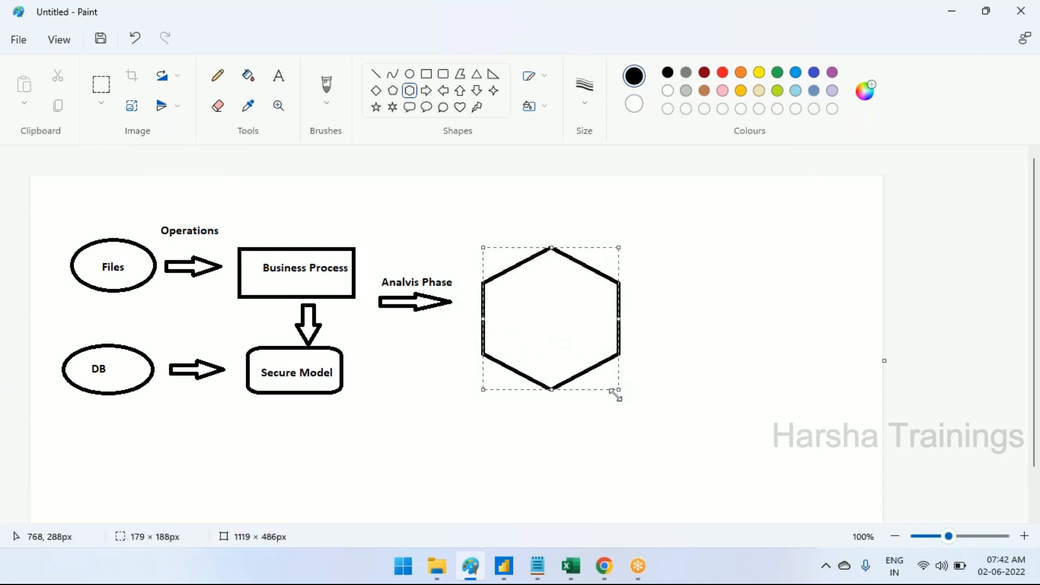
Label the hexagon "BI- Data Reporting Development" on two lines, with "Development" on the second
{"action": "left_click", "coordinate": [278, 75]}
{"action": "left_click", "coordinate": [501, 293]}
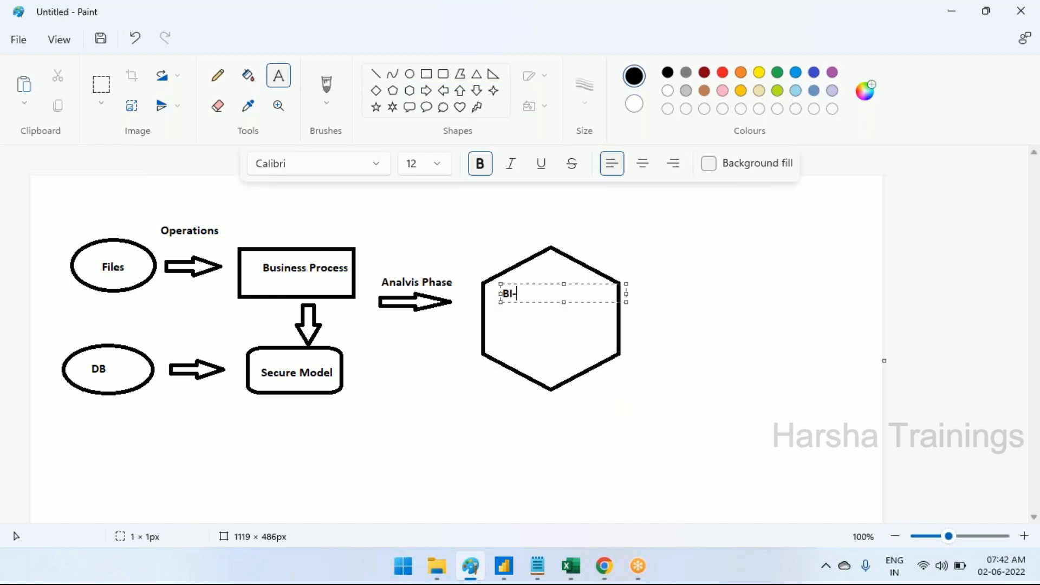
{"action": "type", "text": "BI- Data Reporting"}
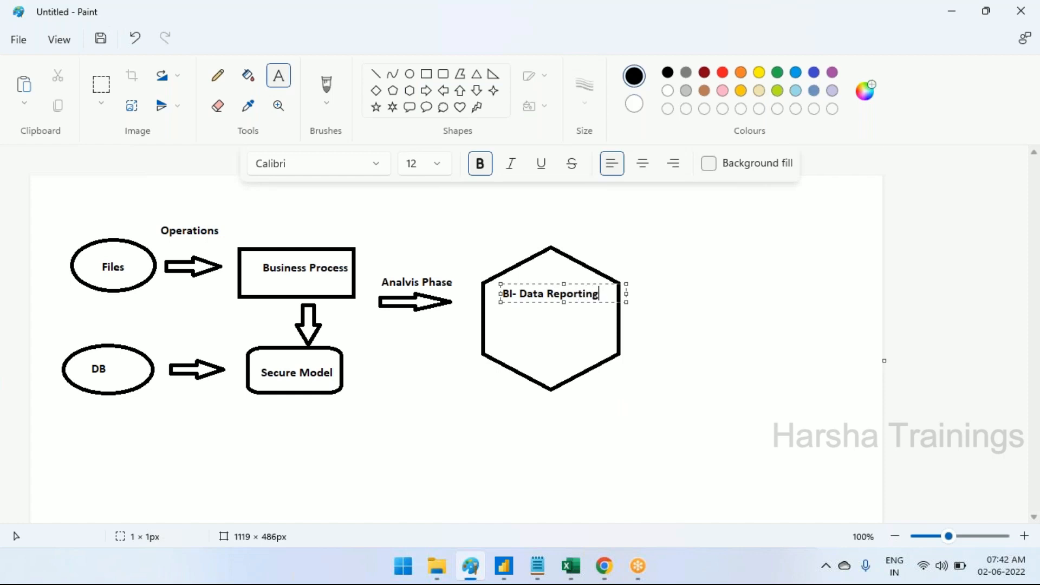
{"action": "key", "text": "Return"}
{"action": "type", "text": "Development"}
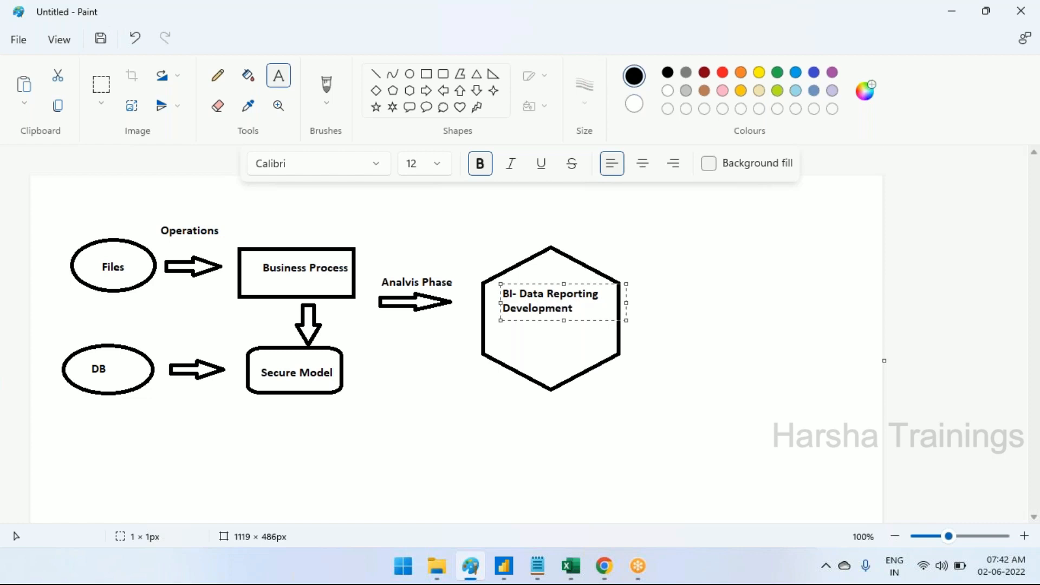
{"action": "left_click", "coordinate": [476, 418]}
Add the caption "Power BI" below the hexagon
{"action": "left_click", "coordinate": [513, 414]}
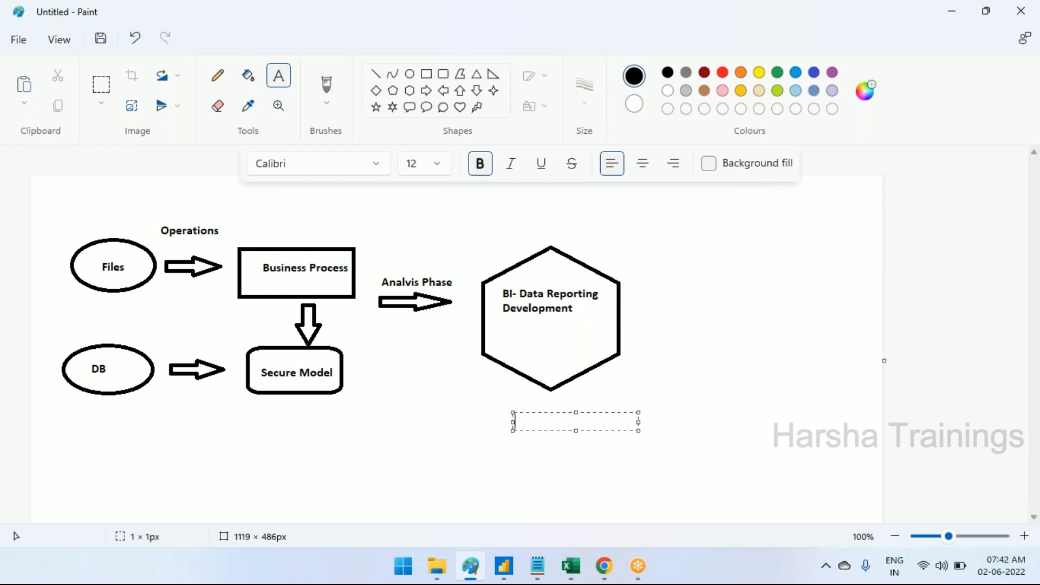
{"action": "type", "text": "Power BI"}
{"action": "left_click", "coordinate": [502, 233]}
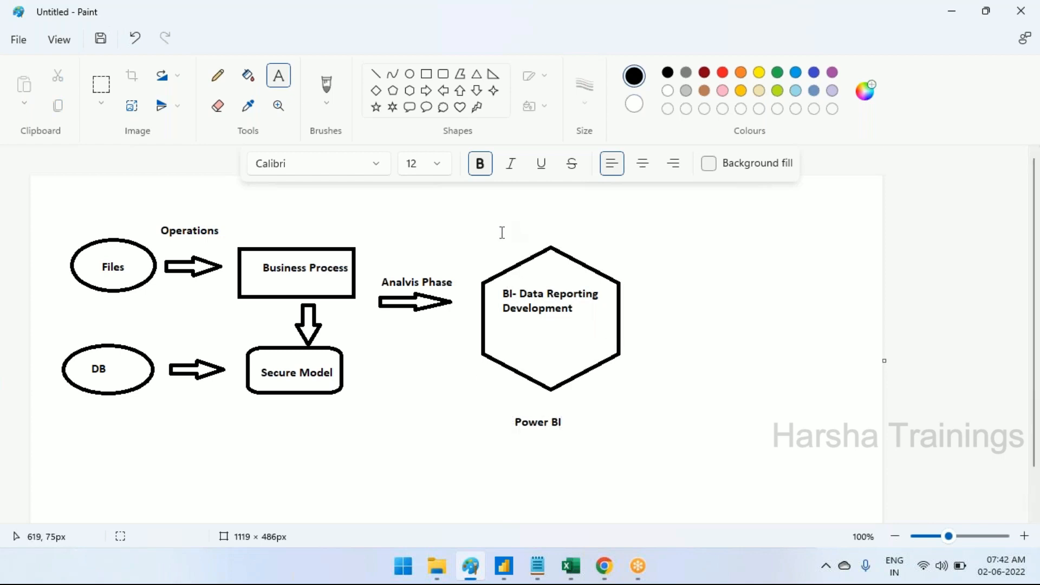
Add the caption "Reports/ Dashboards" above the hexagon
{"action": "left_click", "coordinate": [502, 233]}
{"action": "type", "text": "Reports/ Dashboards"}
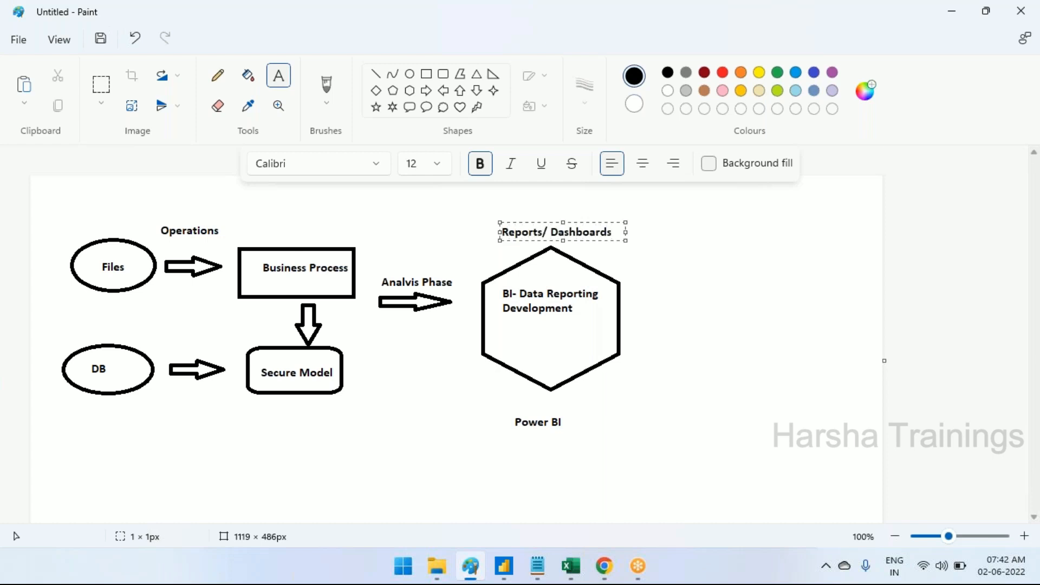
{"action": "left_click", "coordinate": [606, 428]}
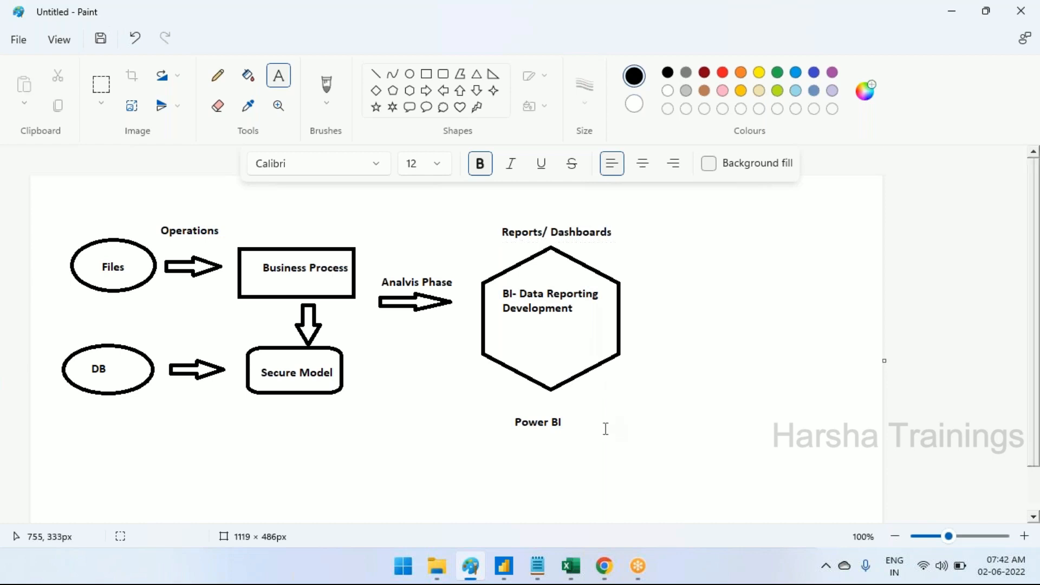
Draw a large rounded rectangle about 279 × 143 px between the hexagon and the canvas's right edge
{"action": "left_click", "coordinate": [443, 74]}
{"action": "mouse_move", "coordinate": [656, 267]}
{"action": "left_mouse_down"}
{"action": "mouse_move", "coordinate": [678, 356]}
{"action": "mouse_move", "coordinate": [713, 377]}
{"action": "mouse_move", "coordinate": [815, 390]}
{"action": "mouse_move", "coordinate": [854, 370]}
{"action": "left_mouse_up"}
{"action": "left_click_drag", "start_coordinate": [729, 307], "coordinate": [720, 303]}
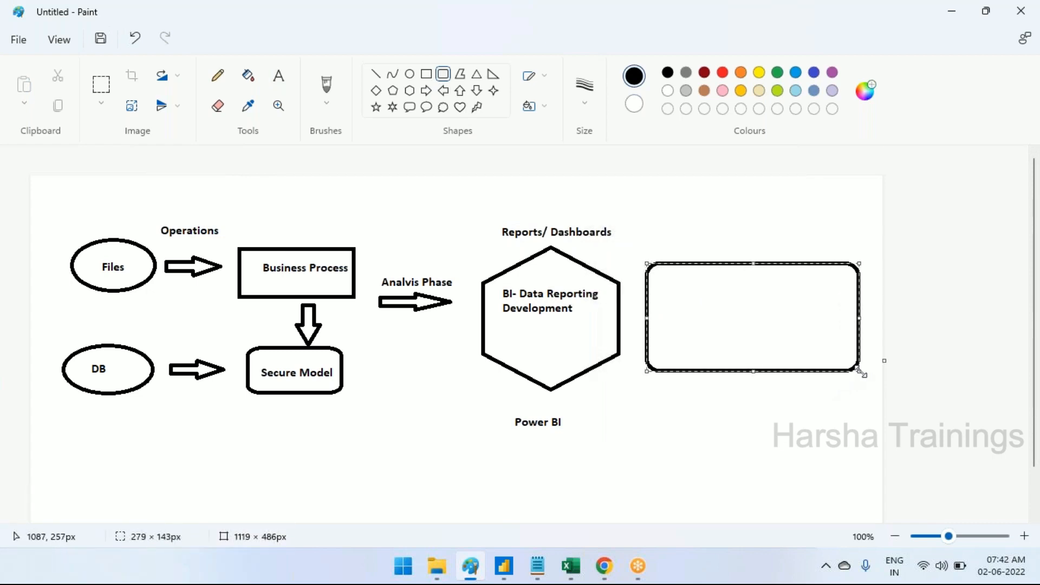